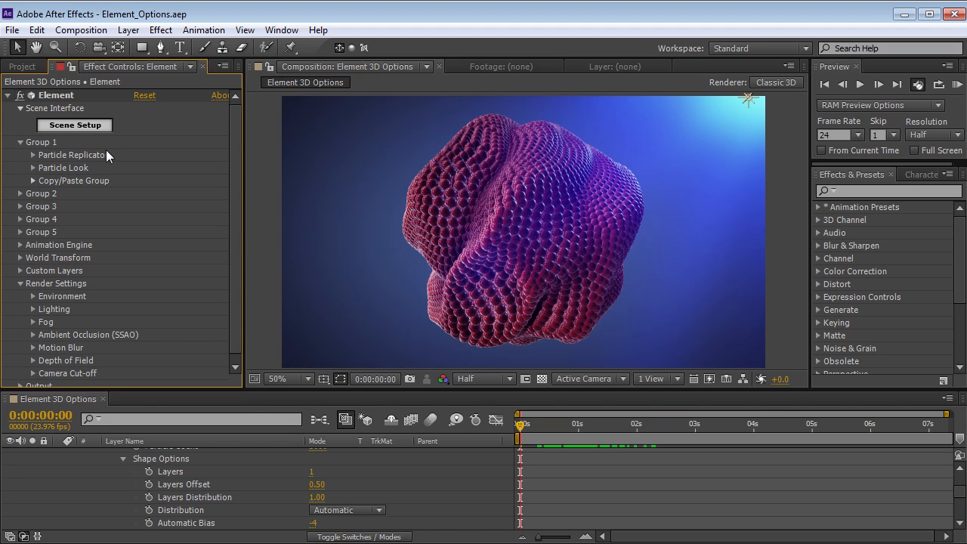
# Scrub through the start of the animation and collapse the Render Settings and Group 1 controls of the Element effect.
pyautogui.click(589, 495)
pyautogui.moveTo(538, 427); pyautogui.dragTo(508, 455)
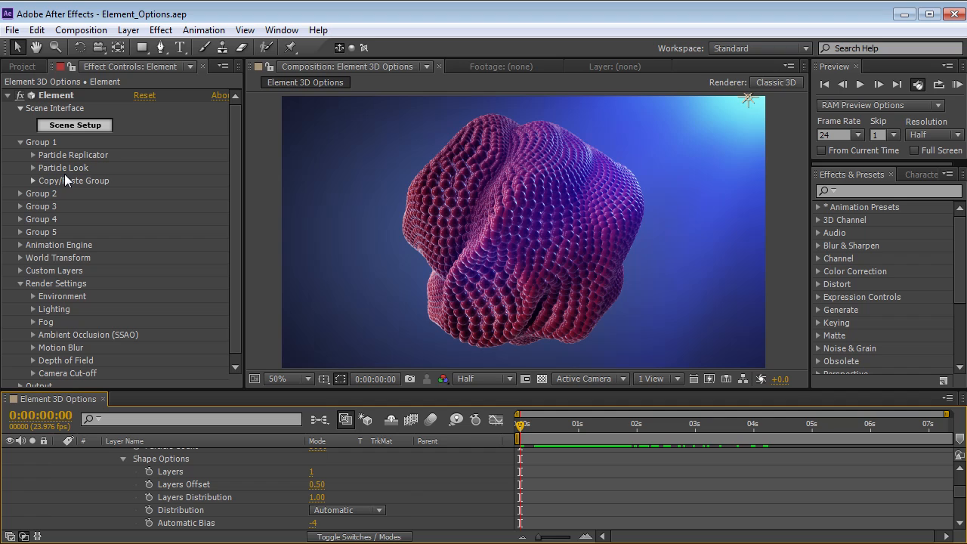
pyautogui.click(20, 283)
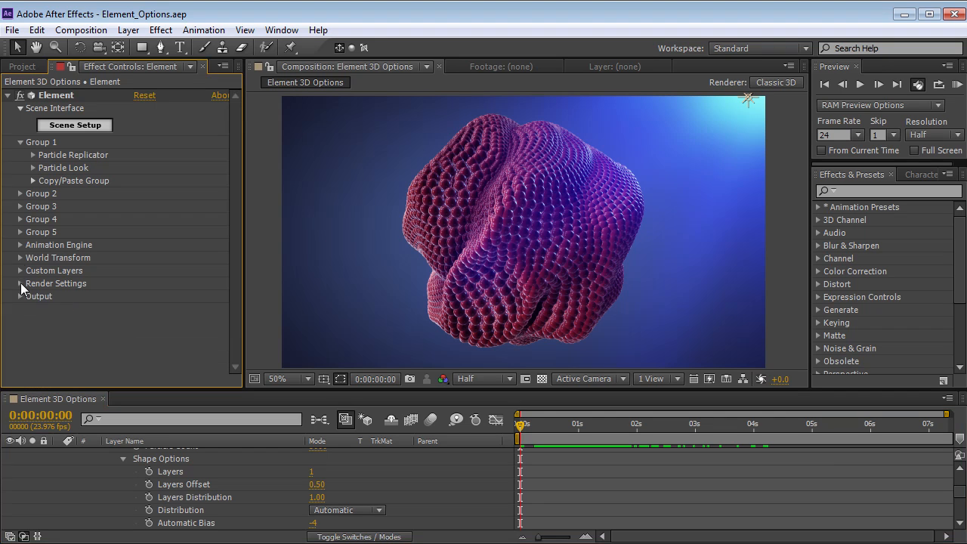
pyautogui.click(20, 142)
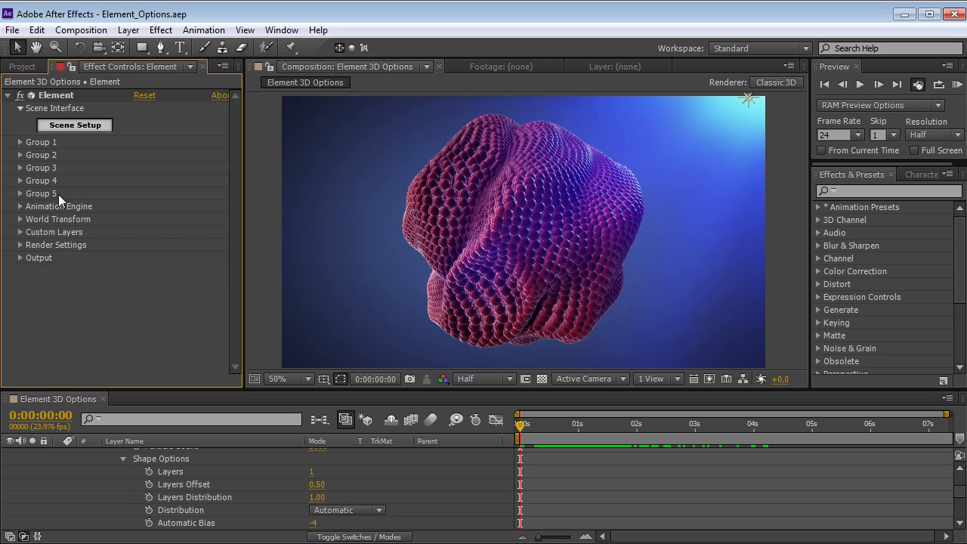
# Open the Element effect's scene setup and add the sphere_HD model from the Primitives folder to the scene.
pyautogui.click(72, 128)
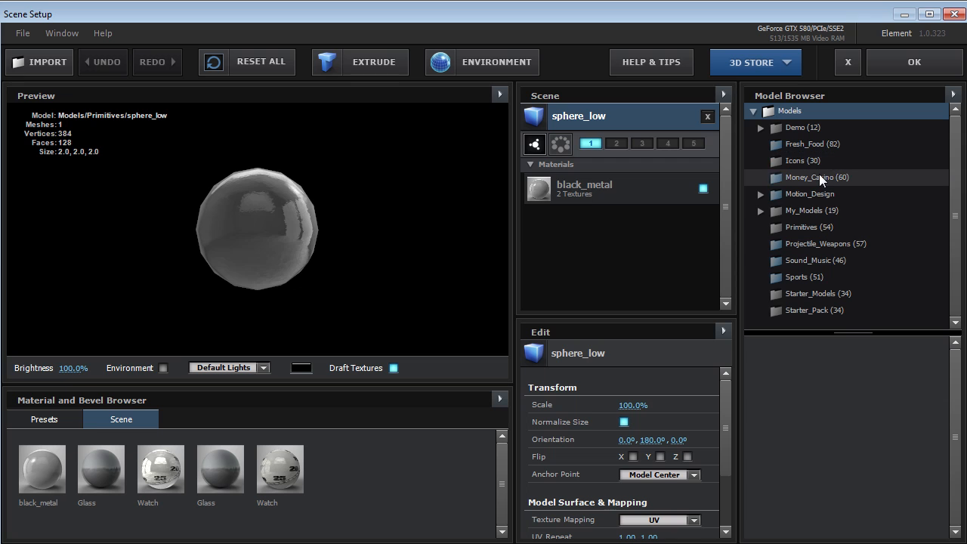
pyautogui.click(806, 226)
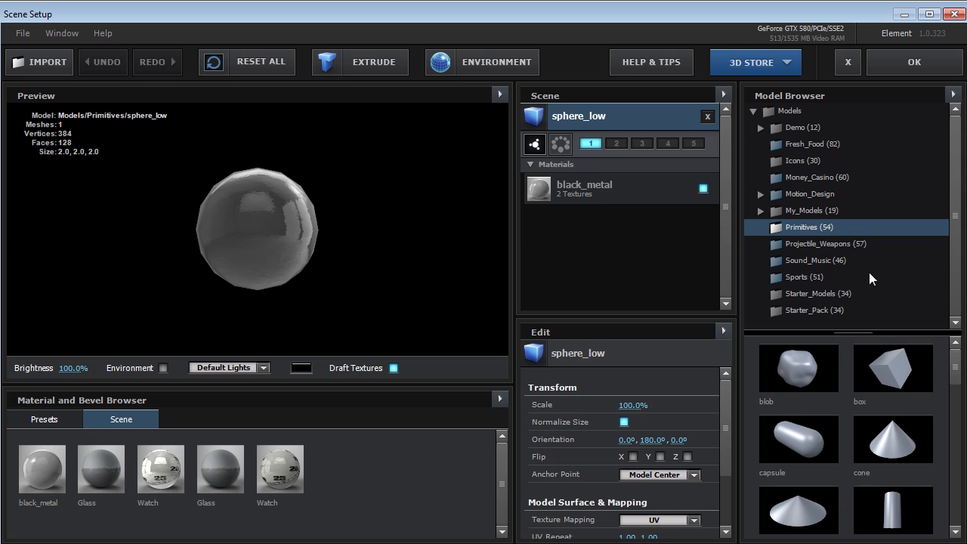
pyautogui.moveTo(955, 369); pyautogui.dragTo(953, 470)
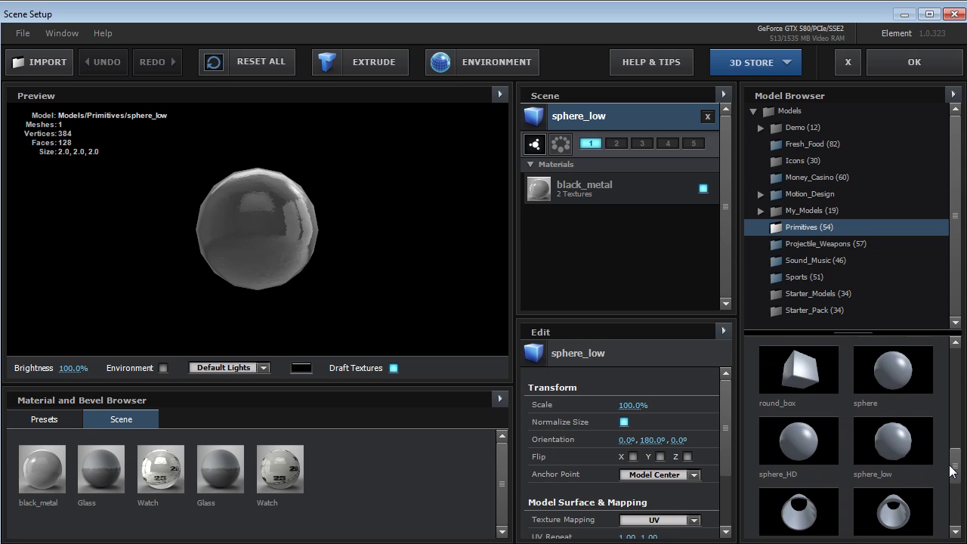
pyautogui.click(802, 441)
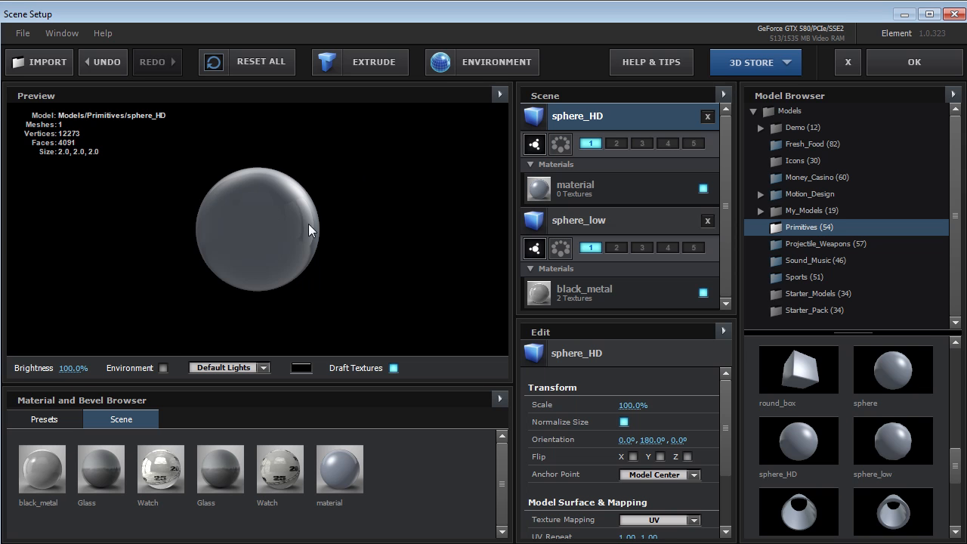
# Show the model preview as a wireframe and compare the mesh density of sphere_HD and sphere_low.
pyautogui.click(499, 93)
pyautogui.click(539, 170)
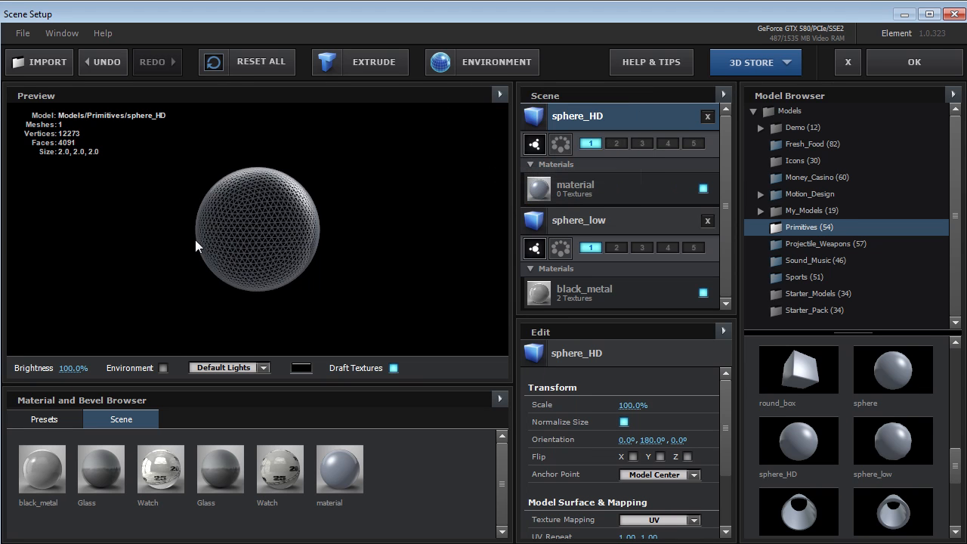
pyautogui.scroll(3, 242, 239)
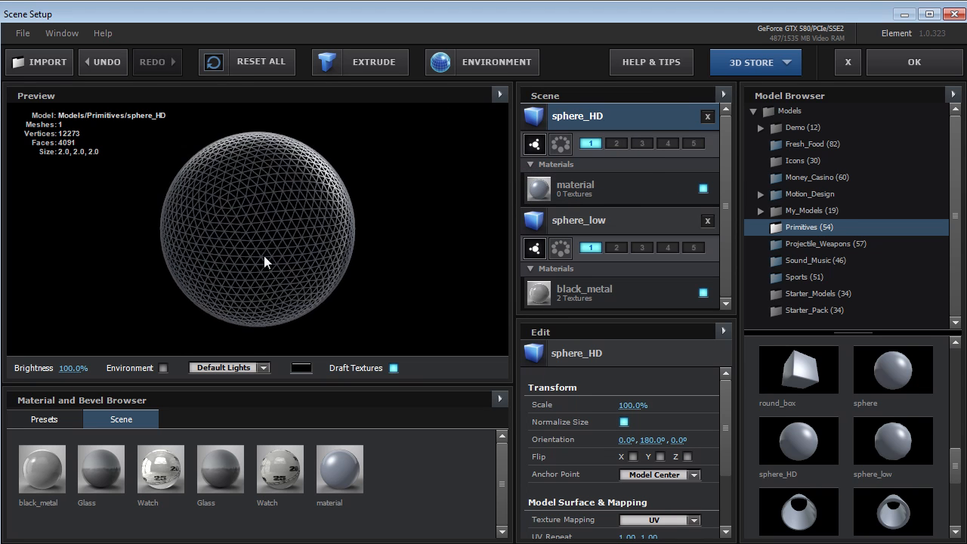
pyautogui.click(556, 226)
pyautogui.moveTo(289, 235); pyautogui.dragTo(269, 204)
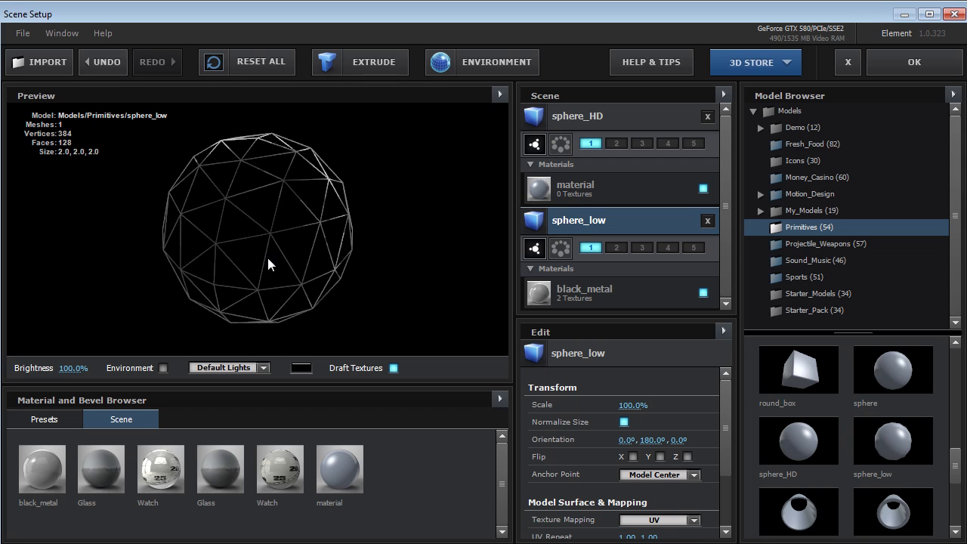
pyautogui.scroll(-5, 261, 255)
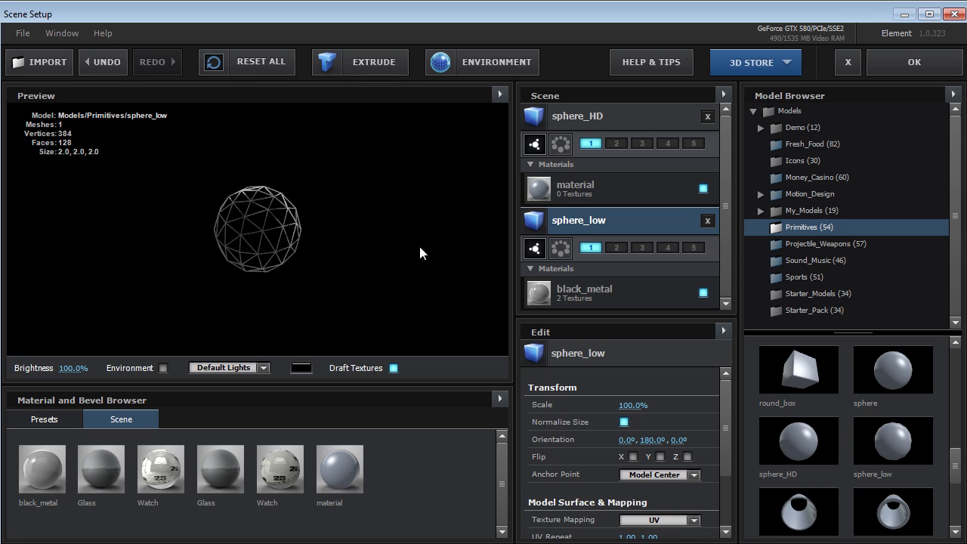
# Remove sphere_HD from the scene, turn off the wireframe preview and accept the scene setup.
pyautogui.click(578, 116)
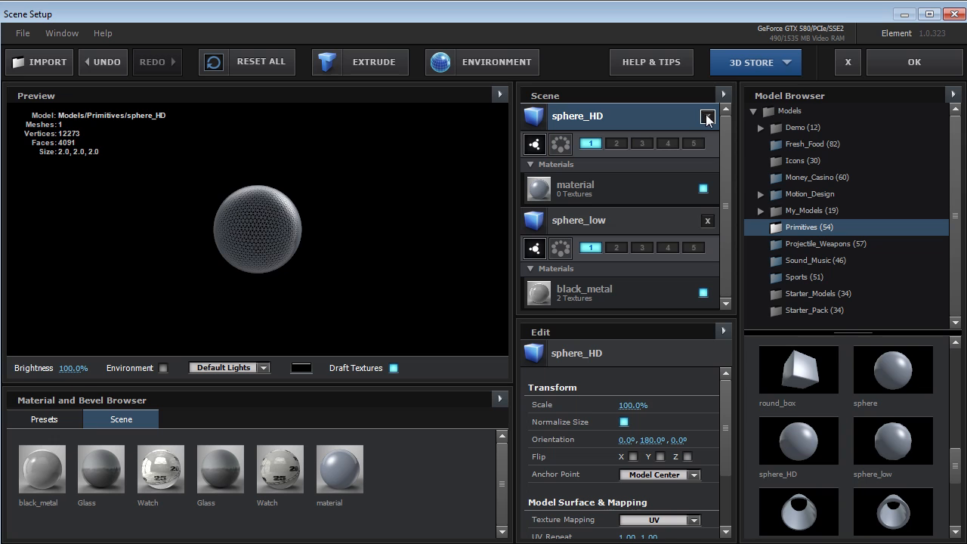
pyautogui.click(707, 116)
pyautogui.click(592, 121)
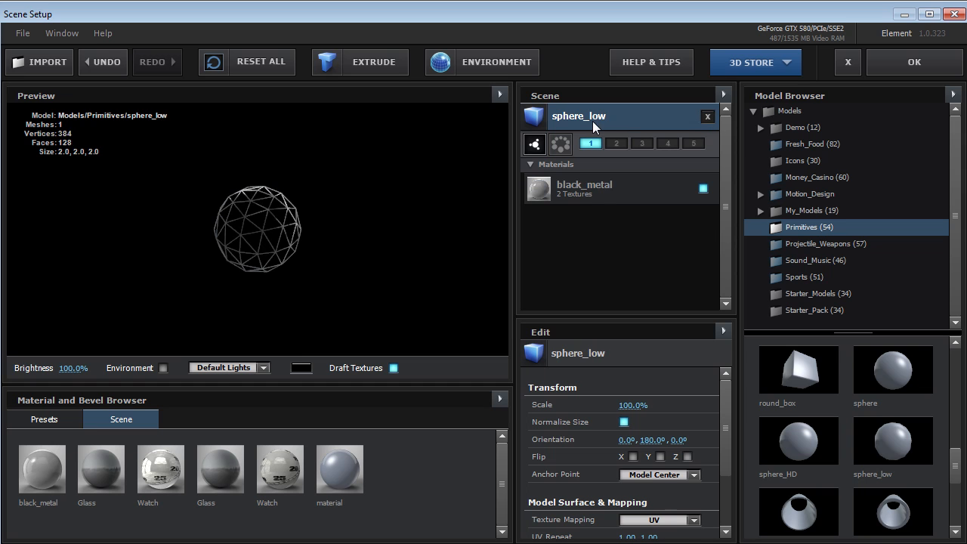
pyautogui.click(500, 95)
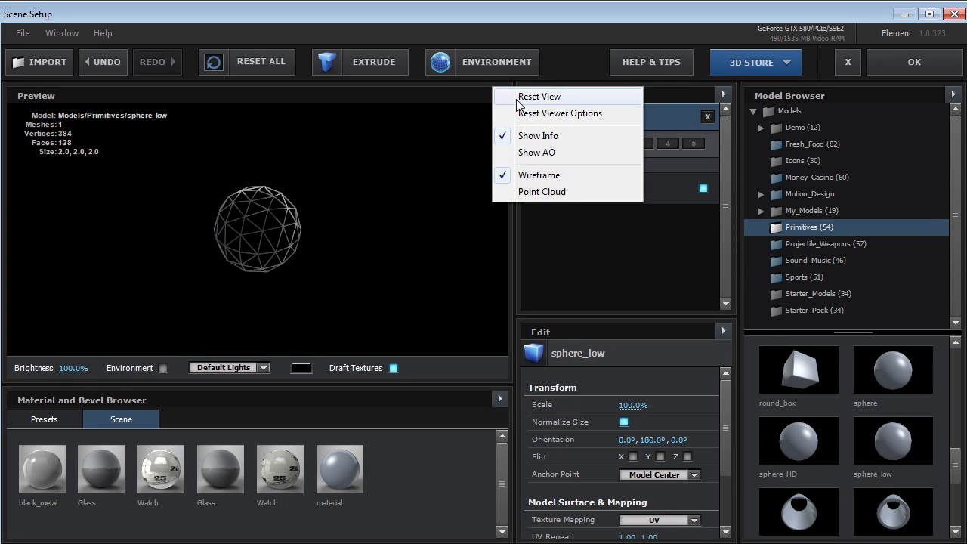
pyautogui.click(523, 177)
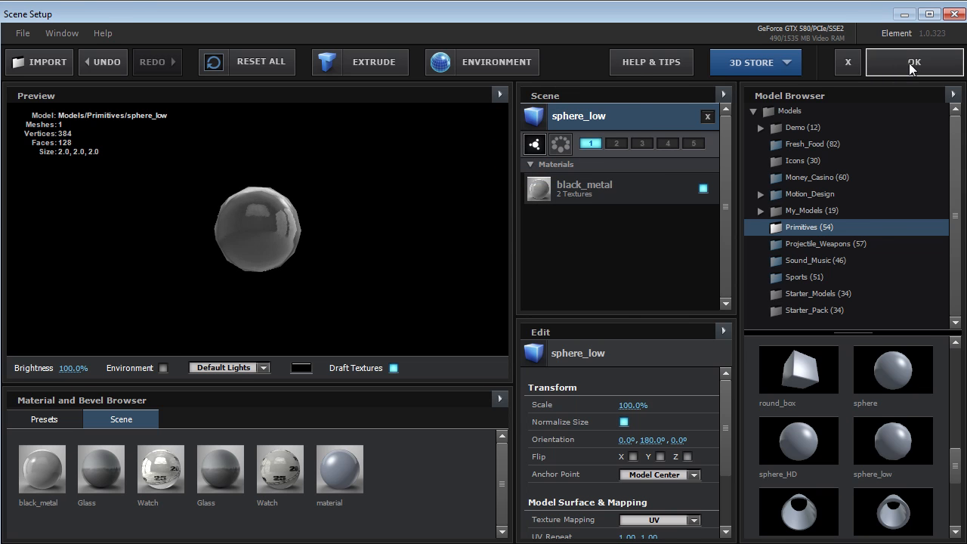
pyautogui.click(909, 63)
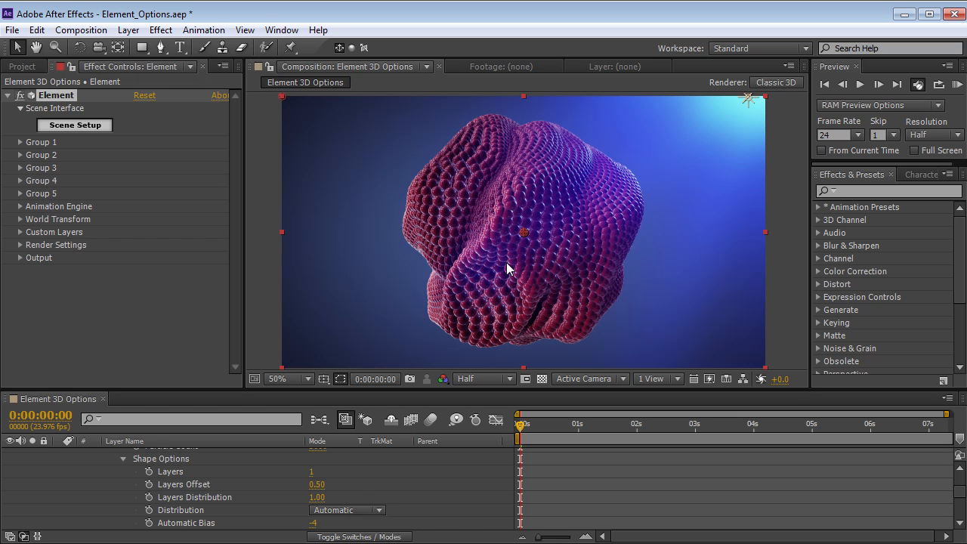
# Move the current time to frame 16 and additionally assign sphere_low to group 3 in the scene setup.
pyautogui.moveTo(520, 428); pyautogui.dragTo(559, 435)
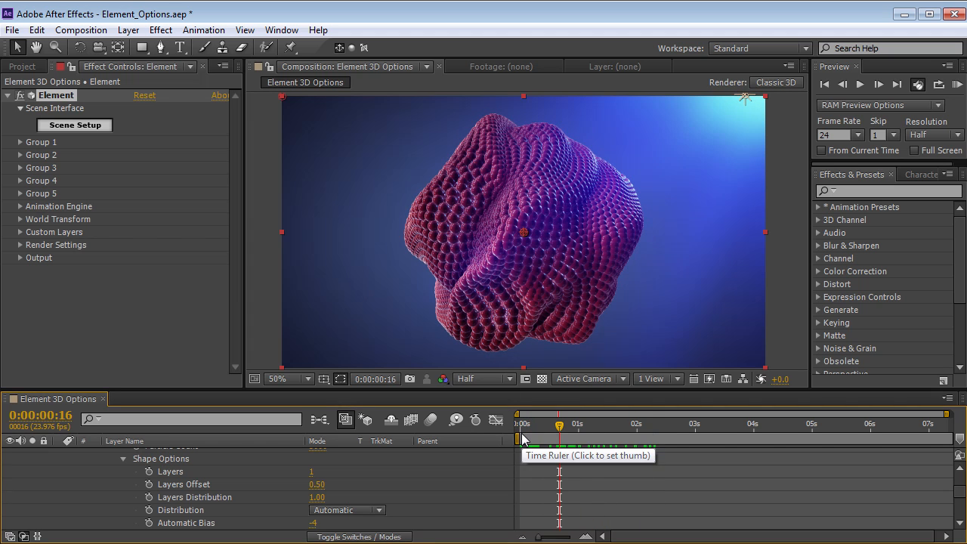
pyautogui.click(73, 126)
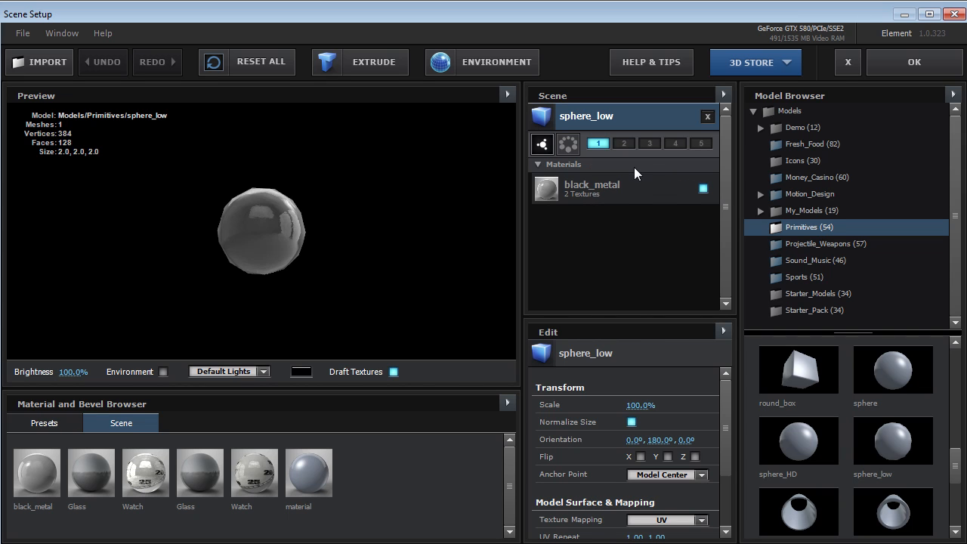
pyautogui.click(650, 149)
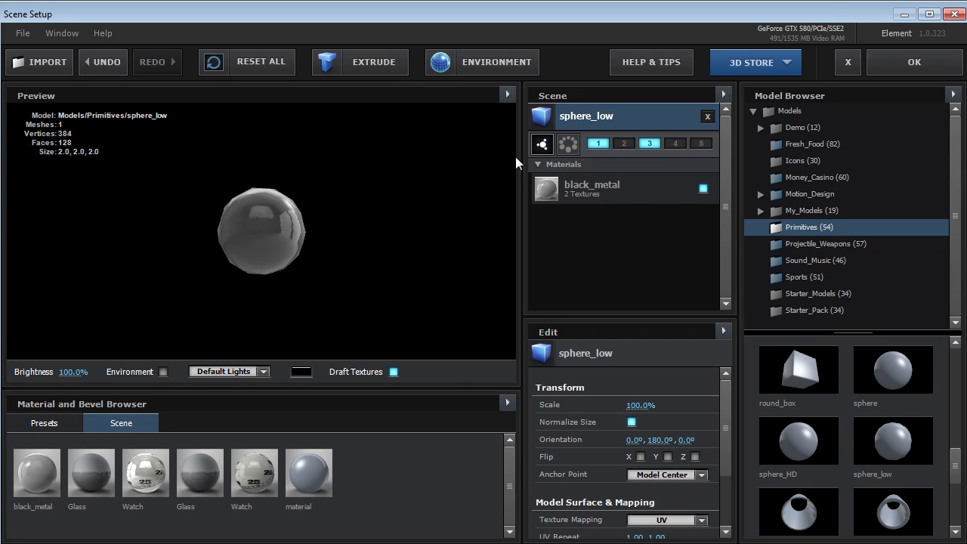
pyautogui.click(906, 61)
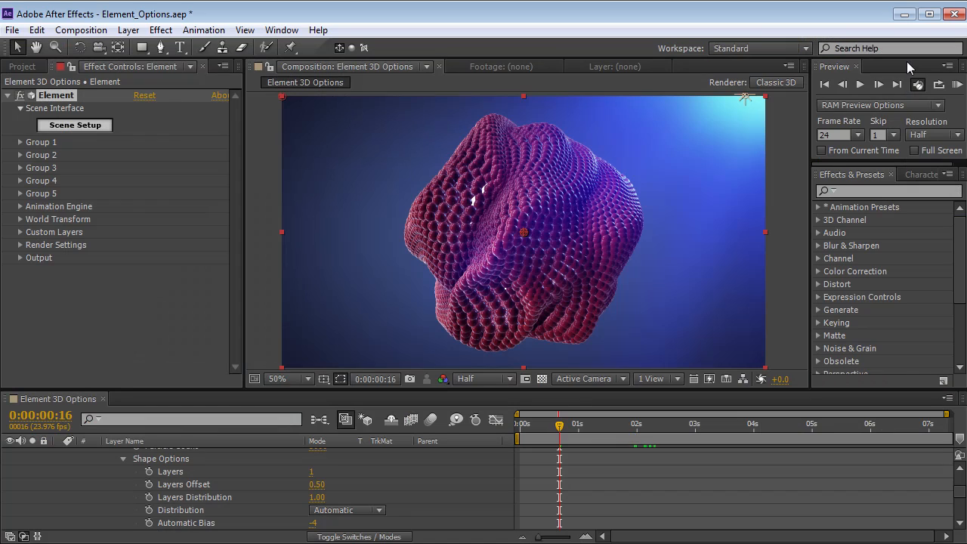
# Reposition Group 3 by setting its particle replicator's Position XY to 640, 72.
pyautogui.click(21, 168)
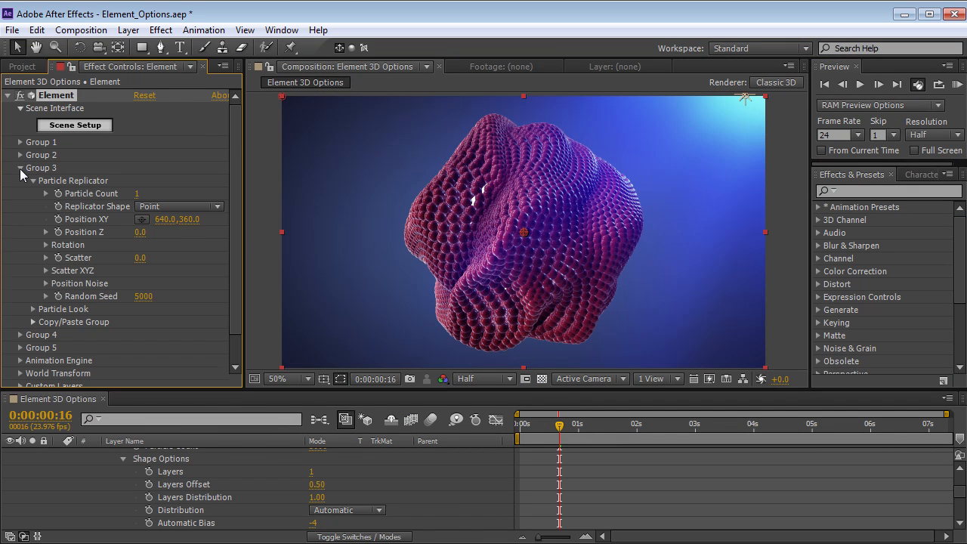
pyautogui.click(189, 220)
pyautogui.write('660')
pyautogui.press('Return')
pyautogui.click(189, 219)
pyautogui.write('30')
pyautogui.press('Return')
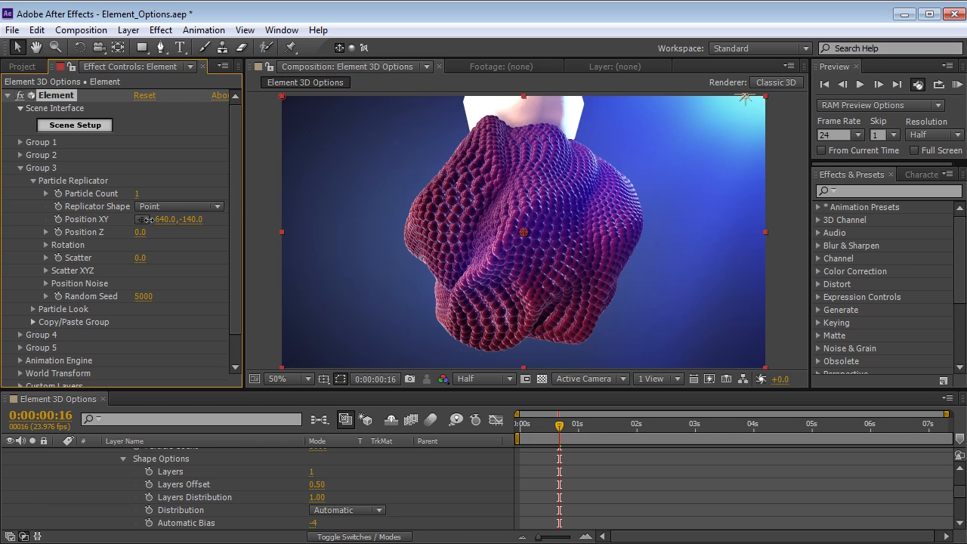
pyautogui.moveTo(164, 219); pyautogui.dragTo(213, 220)
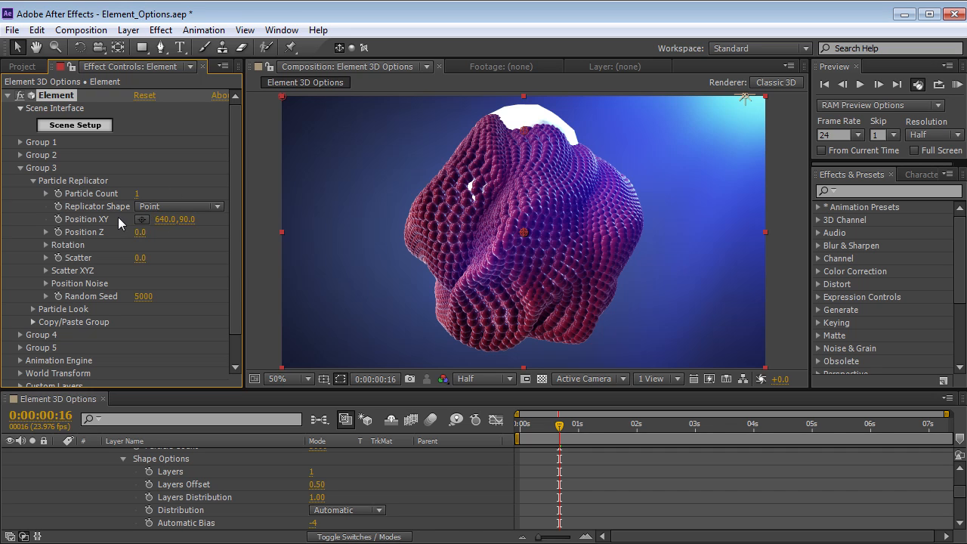
pyautogui.moveTo(188, 224); pyautogui.dragTo(175, 224)
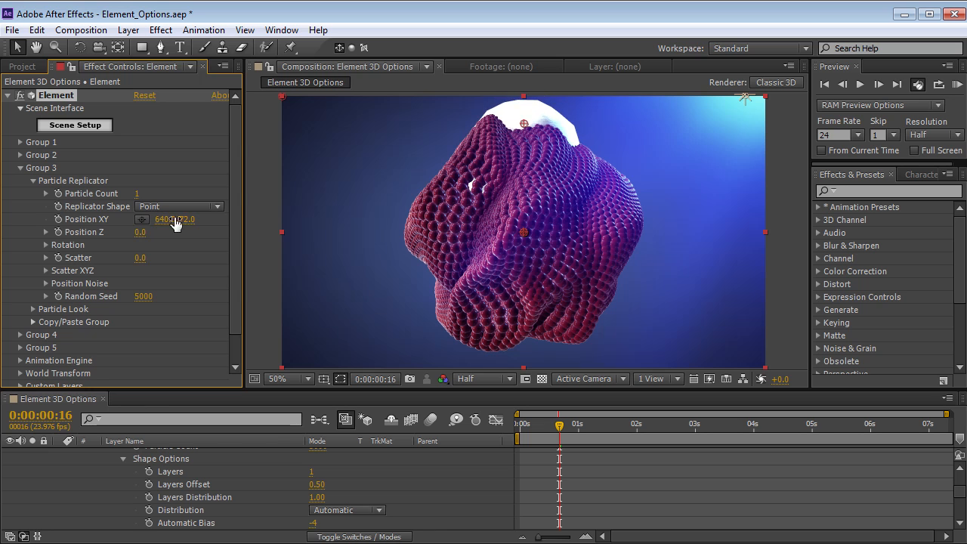
# Try the Plane replicator shape with a particle count of 18 in Group 3, and undo the changes made to the effect.
pyautogui.click(178, 206)
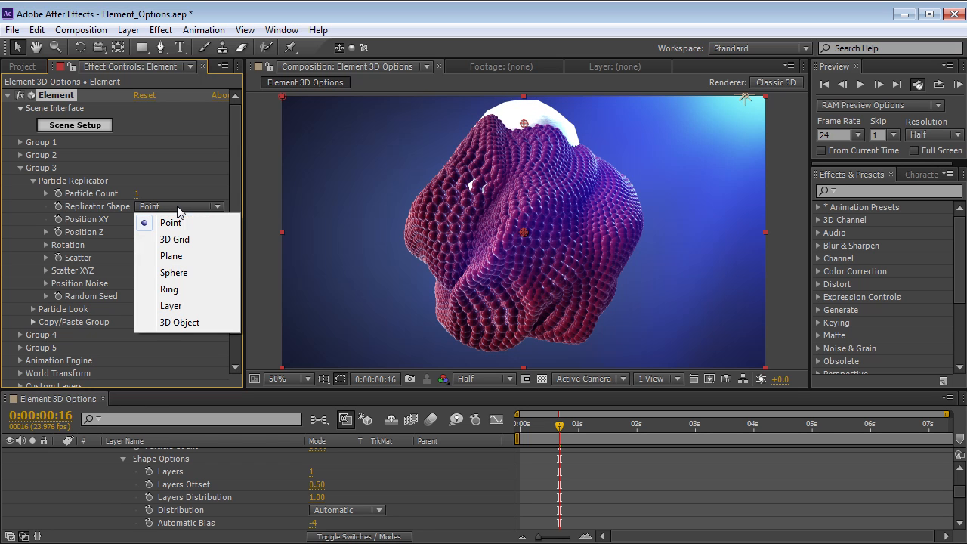
pyautogui.click(170, 256)
pyautogui.scroll(-2, 174, 257)
pyautogui.moveTo(139, 136); pyautogui.dragTo(148, 133)
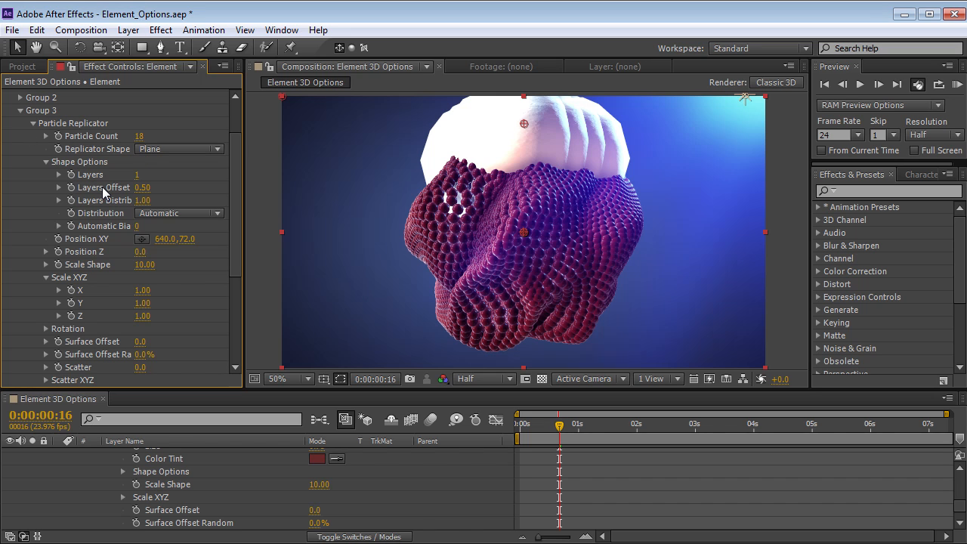
pyautogui.hotkey('ctrl', 'z')
pyautogui.hotkey('ctrl', 'z')
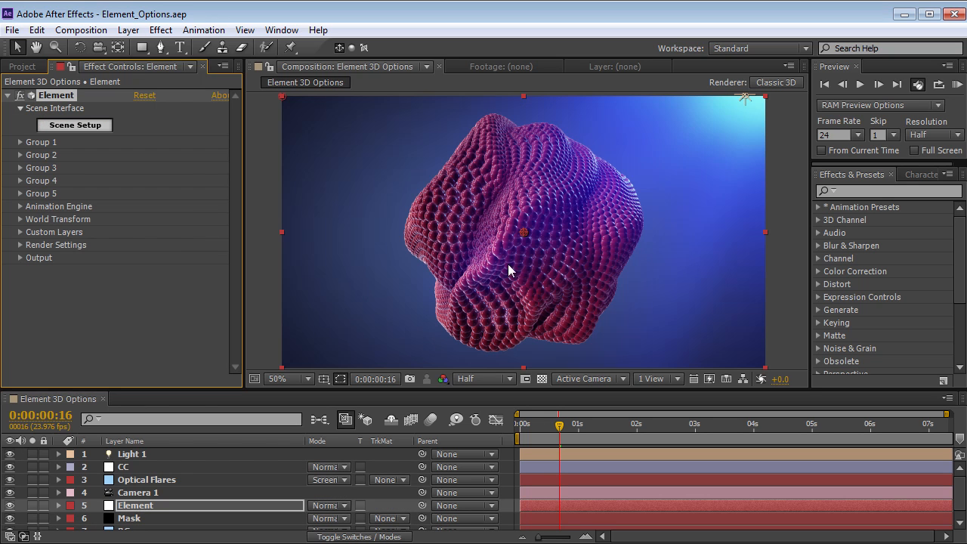
# Switch Ambient Occlusion (SSAO) in Render Settings off and on repeatedly to compare its effect on the object.
pyautogui.click(19, 244)
pyautogui.click(32, 239)
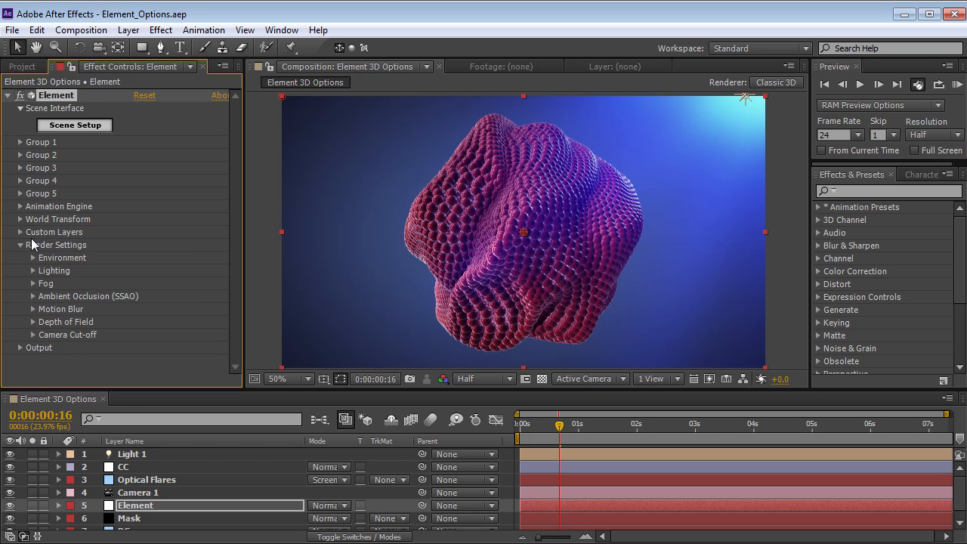
pyautogui.click(33, 297)
pyautogui.click(139, 252)
pyautogui.click(138, 251)
pyautogui.click(138, 251)
pyautogui.click(138, 252)
pyautogui.click(138, 252)
pyautogui.click(138, 252)
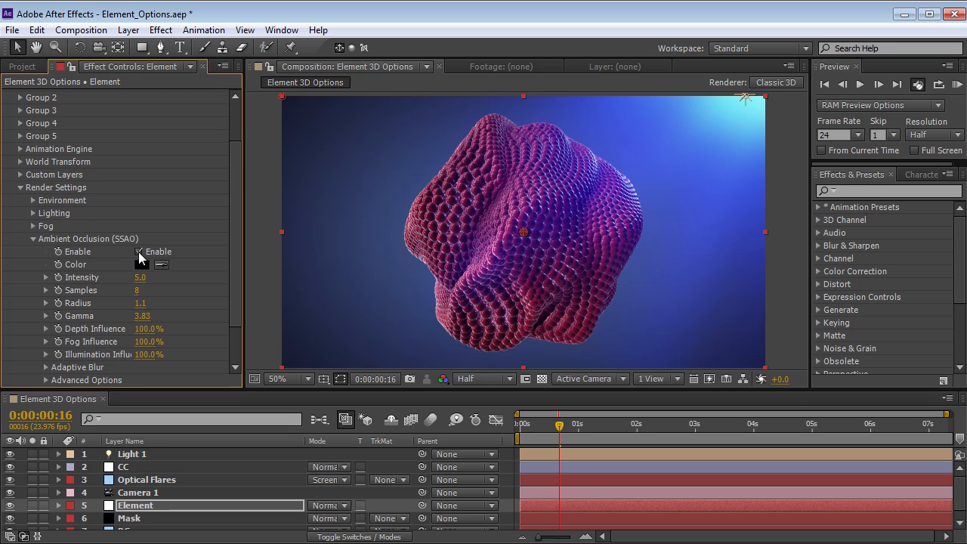
# Try adjusting the ambient occlusion radius and intensity, undo the change and collapse Render Settings.
pyautogui.moveTo(140, 303)
pyautogui.mouseDown()
pyautogui.moveTo(102, 305)
pyautogui.moveTo(193, 302)
pyautogui.mouseUp()
pyautogui.moveTo(151, 277); pyautogui.dragTo(145, 277)
pyautogui.hotkey('ctrl', 'z')
pyautogui.click(32, 240)
pyautogui.click(21, 245)
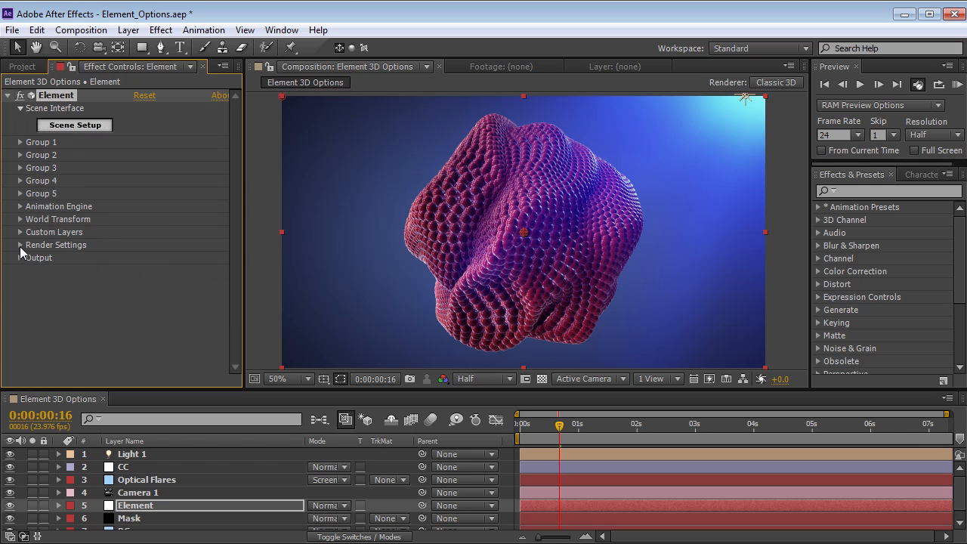
# Reset Group 1 of the Element effect to its default settings.
pyautogui.click(19, 143)
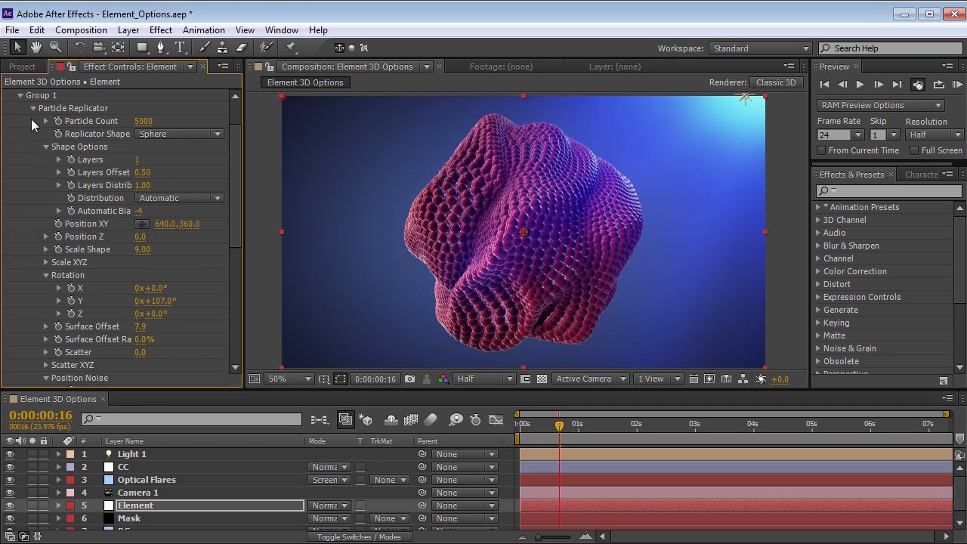
pyautogui.click(33, 109)
pyautogui.click(33, 168)
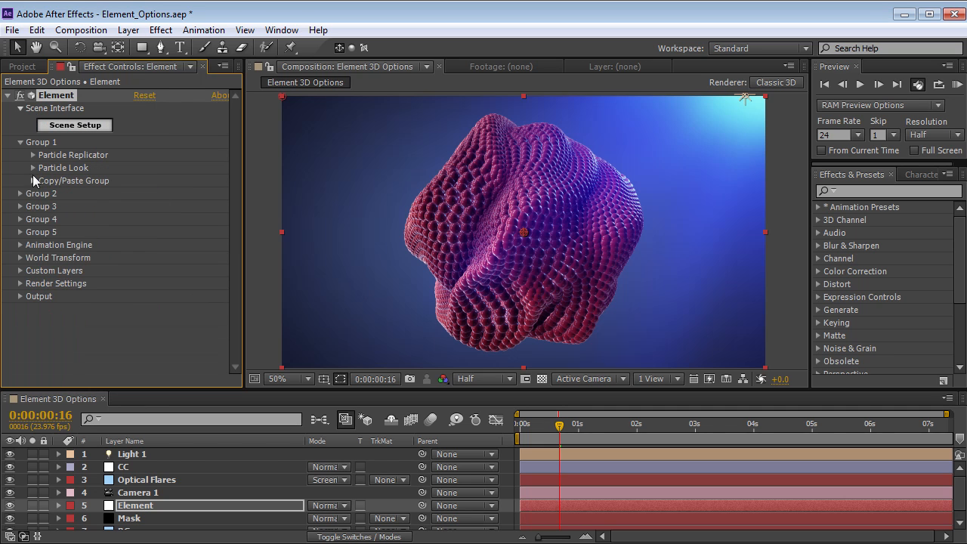
pyautogui.click(33, 181)
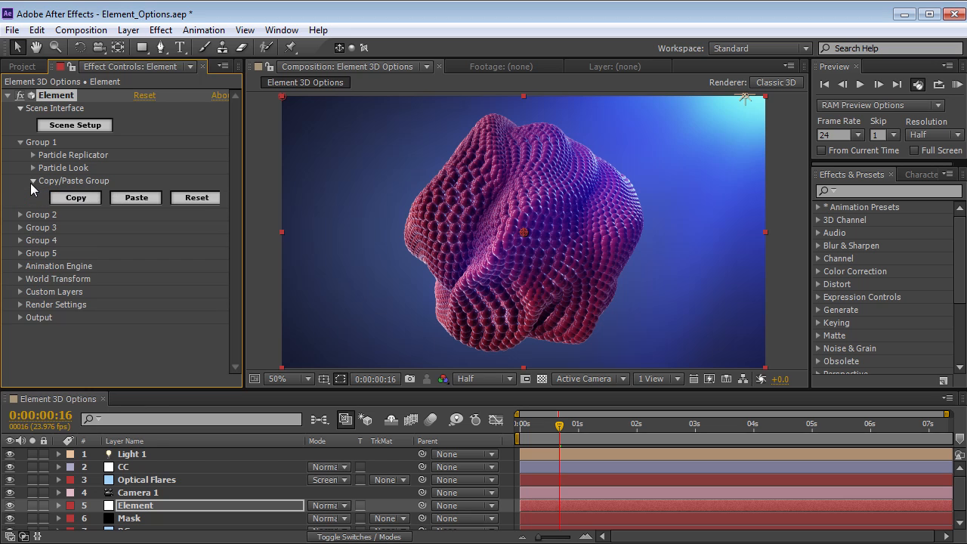
pyautogui.click(196, 199)
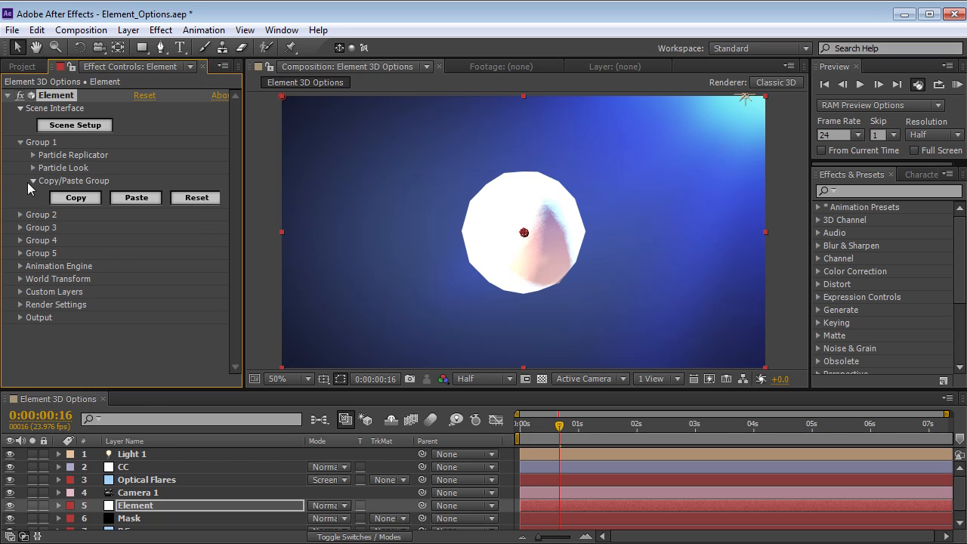
pyautogui.click(35, 181)
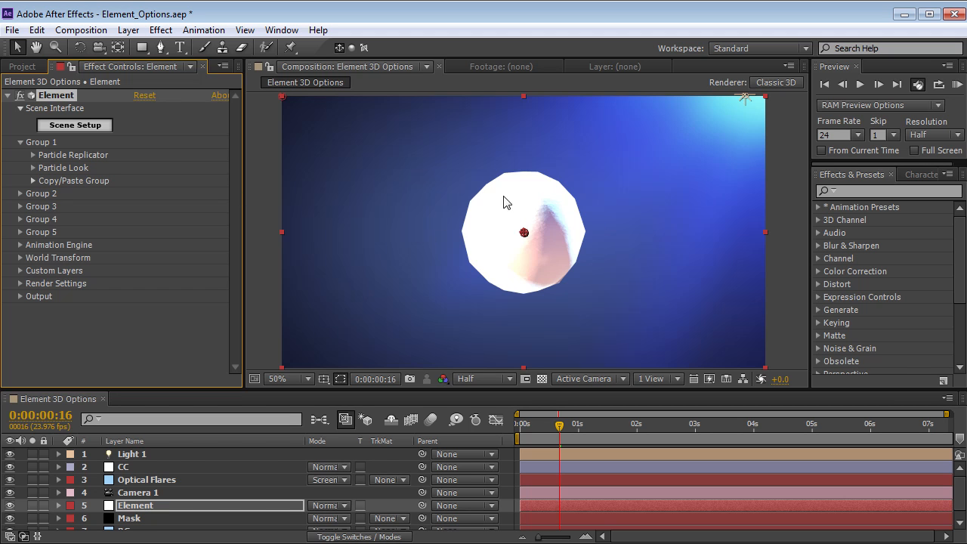
# Inspect the sphere_low object in Scene Setup and return to the composition.
pyautogui.click(75, 126)
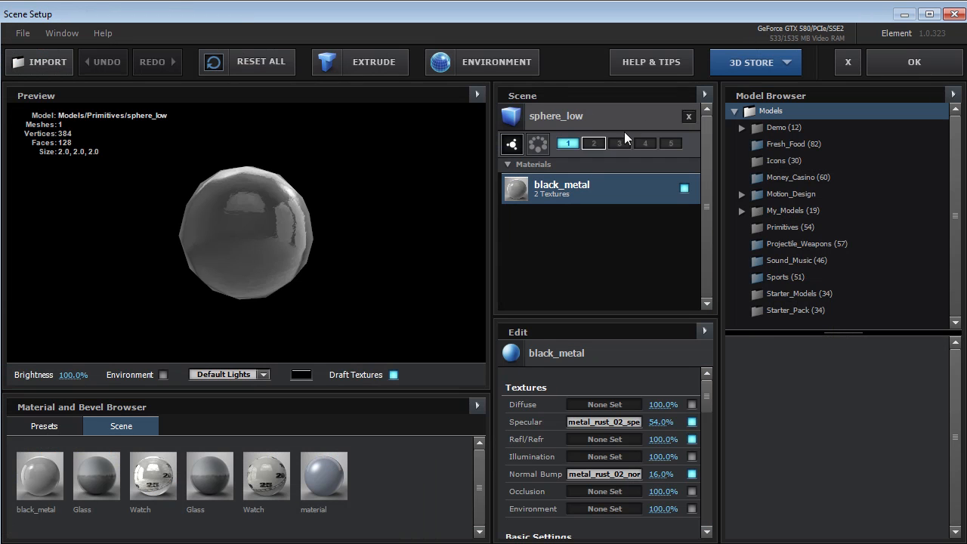
pyautogui.click(572, 127)
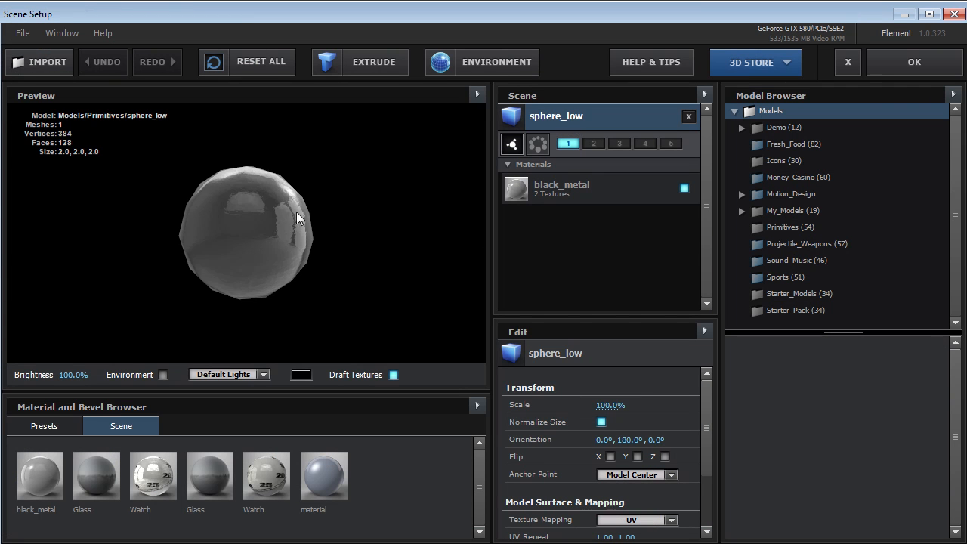
pyautogui.click(911, 63)
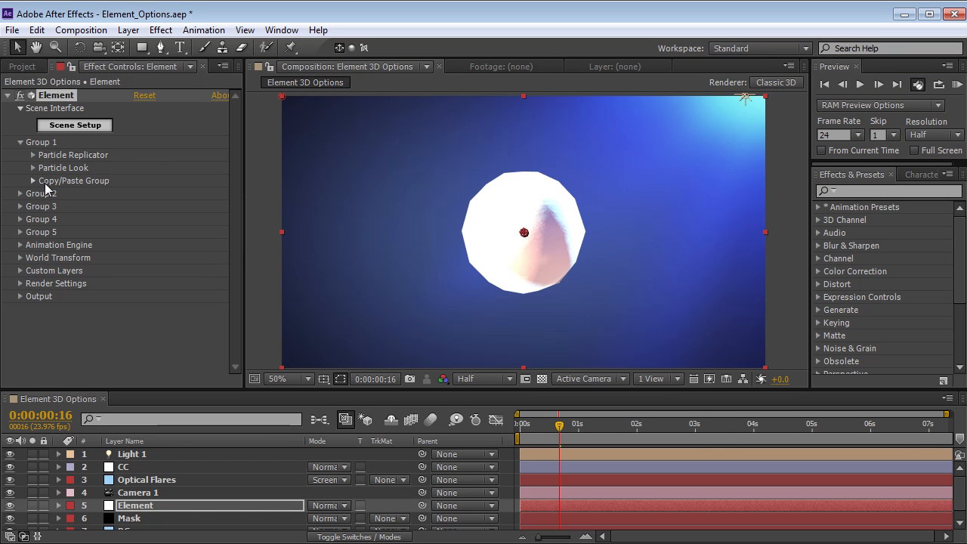
# Change the Color Tint in Group 1's Particle Look to dark red.
pyautogui.click(32, 168)
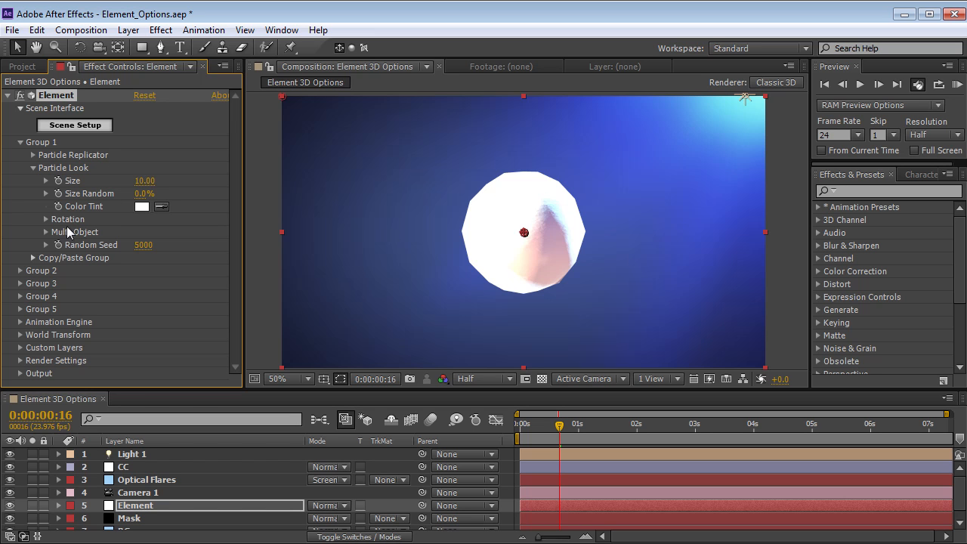
pyautogui.moveTo(222, 390)
pyautogui.mouseDown()
pyautogui.moveTo(237, 425)
pyautogui.moveTo(268, 451)
pyautogui.moveTo(195, 457)
pyautogui.moveTo(220, 473)
pyautogui.moveTo(247, 456)
pyautogui.moveTo(268, 473)
pyautogui.moveTo(284, 436)
pyautogui.mouseUp()
pyautogui.click(353, 496)
pyautogui.click(354, 499)
pyautogui.click(474, 311)
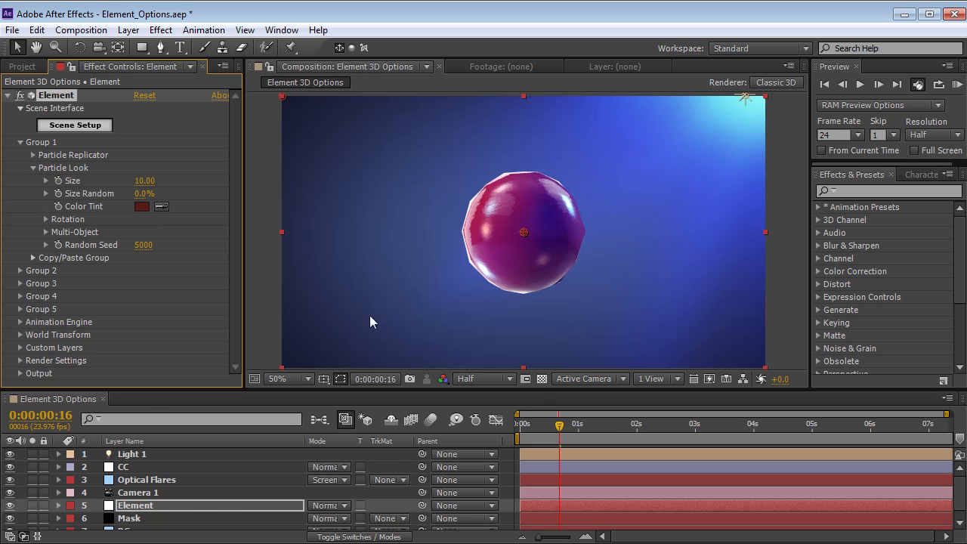
# Return the current time to 0:00:00:00, reduce Group 1's particle size to 1.30 and collapse Particle Look.
pyautogui.moveTo(560, 427); pyautogui.dragTo(446, 206)
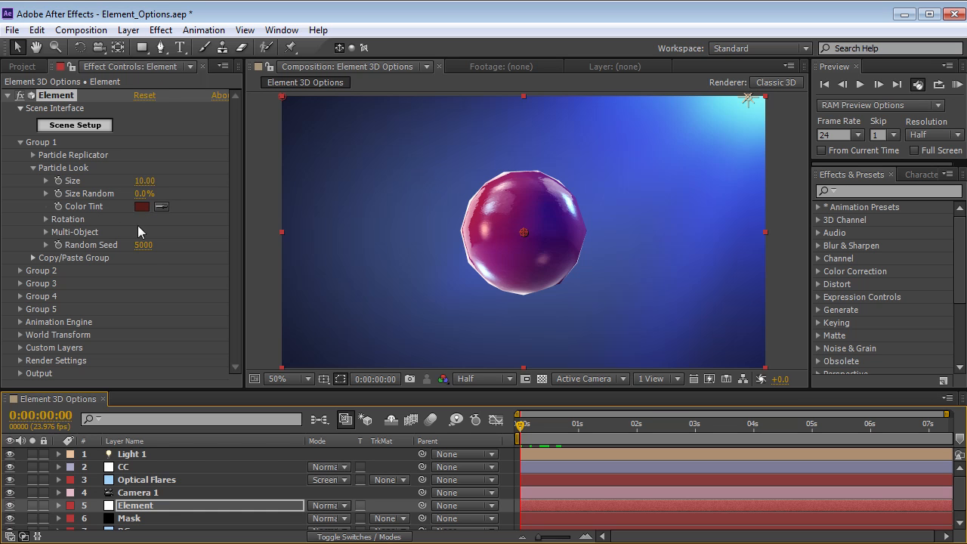
pyautogui.moveTo(147, 187)
pyautogui.mouseDown()
pyautogui.moveTo(106, 187)
pyautogui.moveTo(132, 191)
pyautogui.mouseUp()
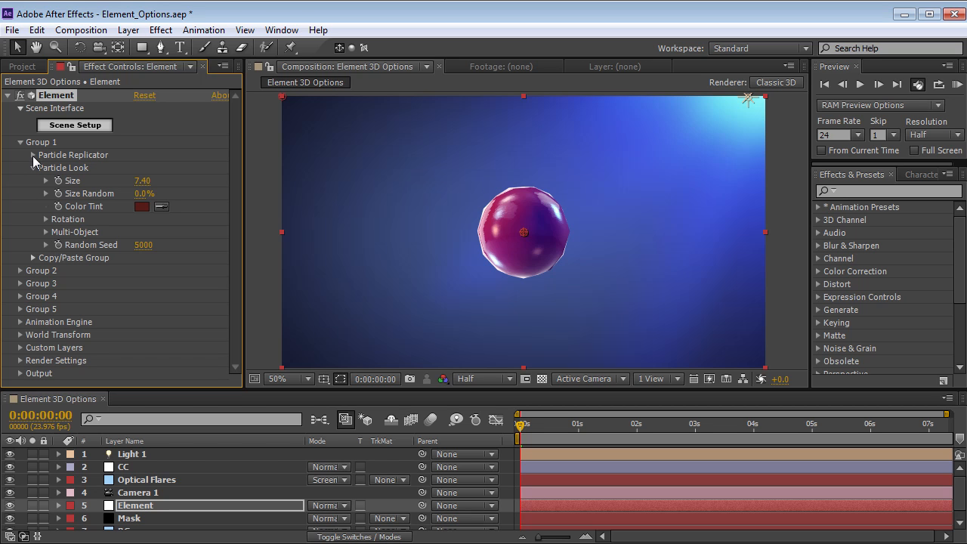
pyautogui.moveTo(141, 181); pyautogui.dragTo(101, 185)
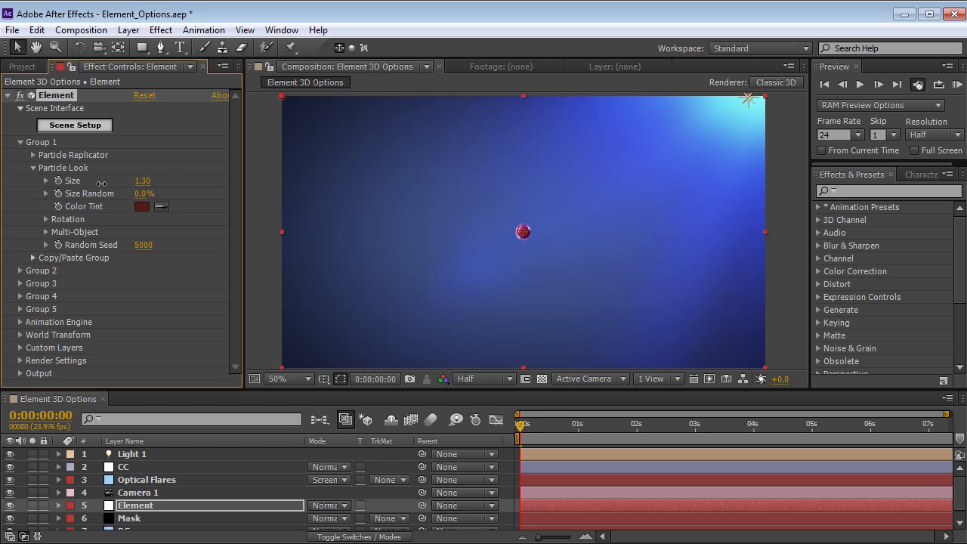
pyautogui.click(33, 167)
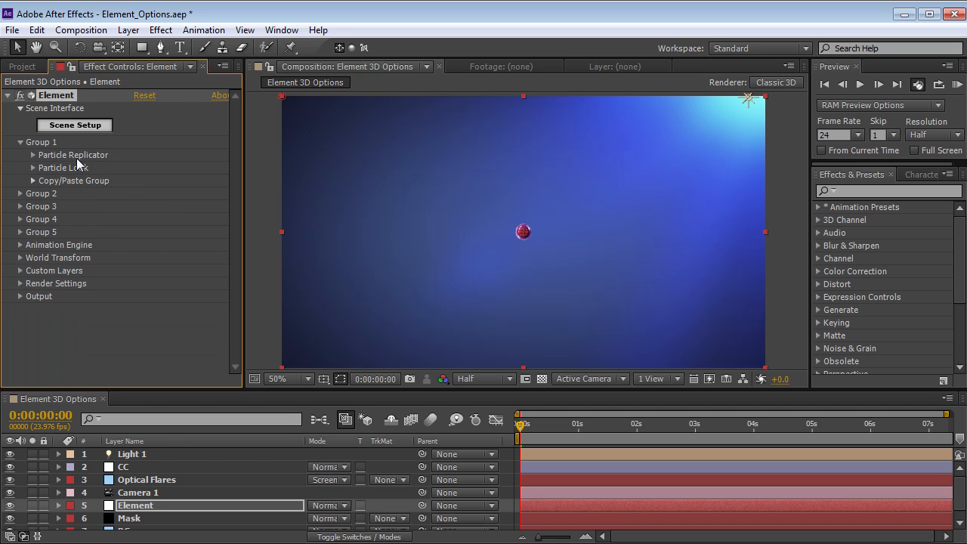
# Set Group 1's particle count to 72 and scatter to 28.4 in the Particle Replicator, keeping the Point shape.
pyautogui.click(33, 155)
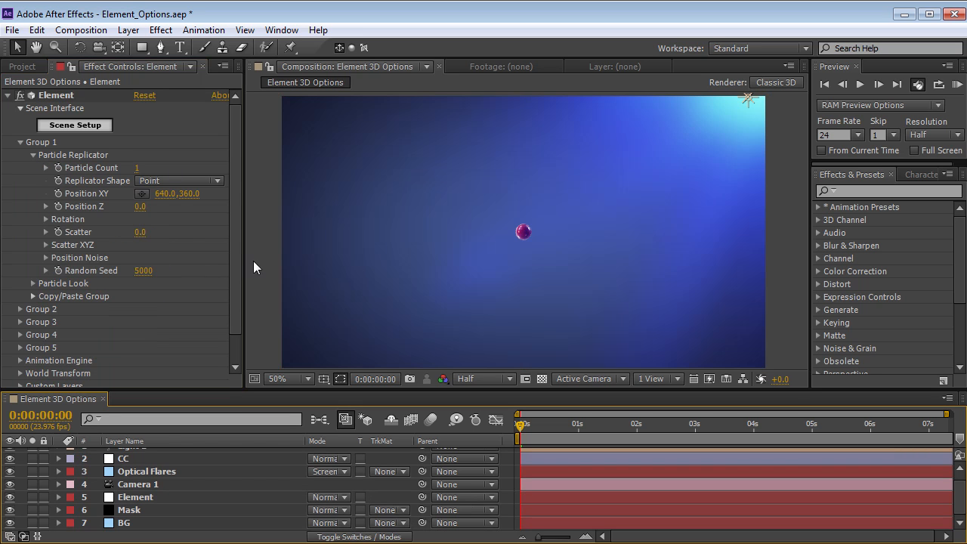
pyautogui.click(107, 198)
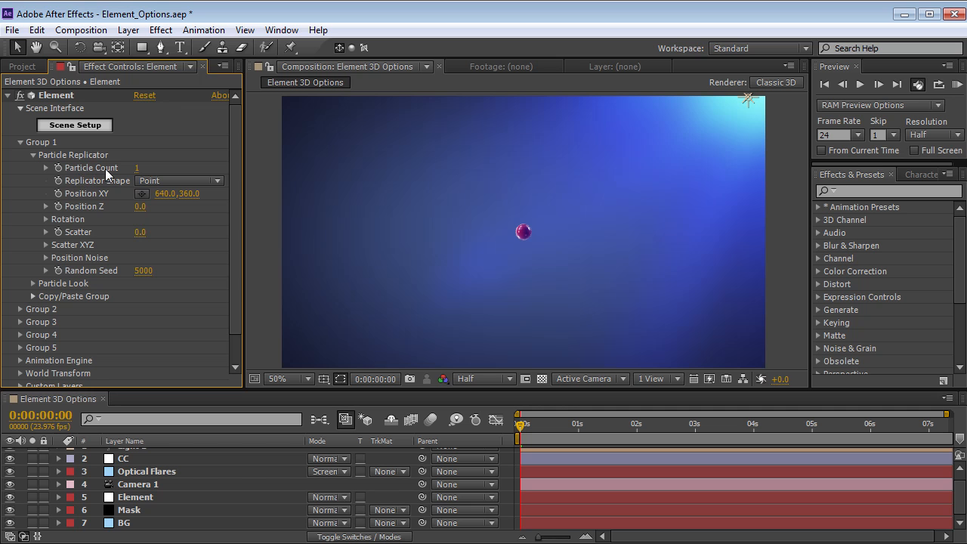
pyautogui.moveTo(136, 168); pyautogui.dragTo(145, 168)
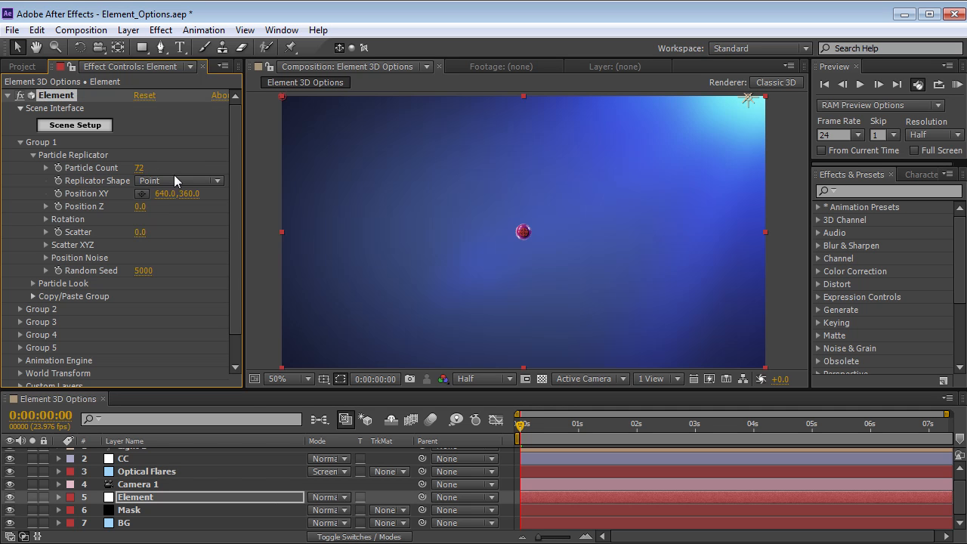
pyautogui.click(170, 180)
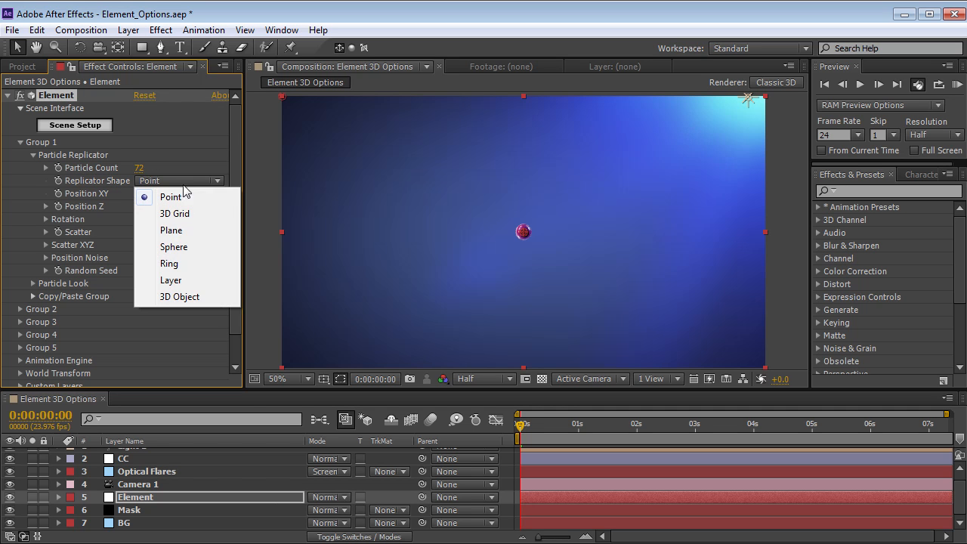
pyautogui.click(87, 179)
pyautogui.moveTo(146, 237); pyautogui.dragTo(764, 234)
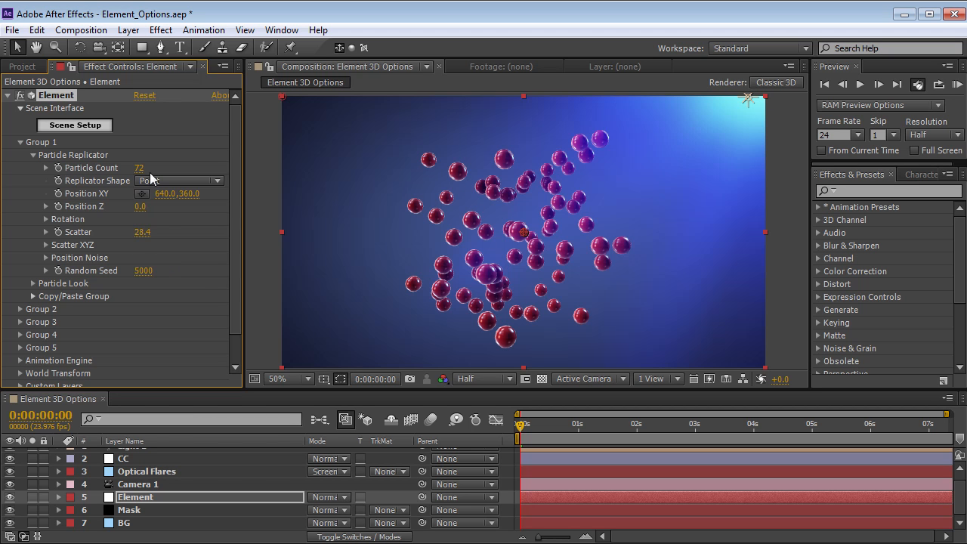
# Raise Group 1's particle count to 662 and check the scattered spheres over time and from another camera angle.
pyautogui.moveTo(139, 168); pyautogui.dragTo(183, 170)
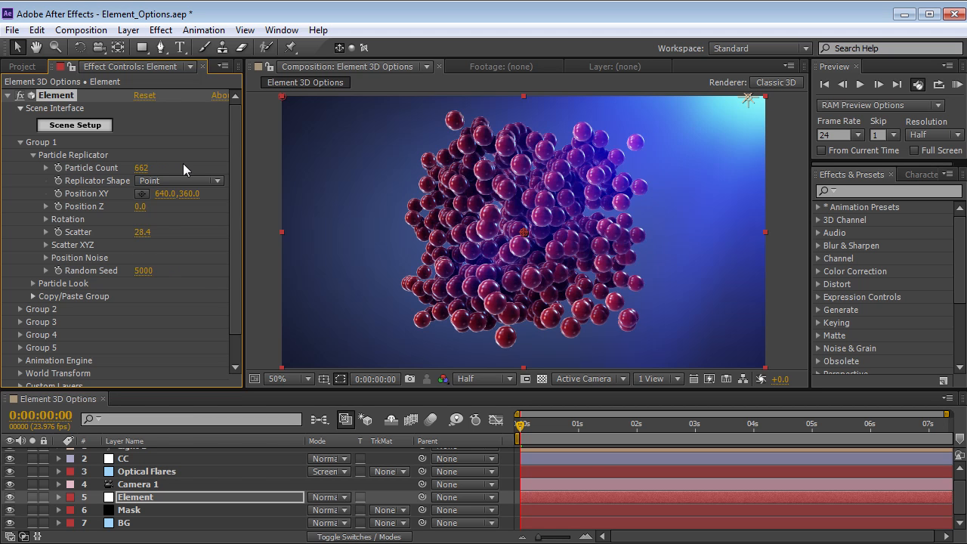
pyautogui.moveTo(536, 428)
pyautogui.mouseDown()
pyautogui.moveTo(550, 429)
pyautogui.moveTo(519, 423)
pyautogui.mouseUp()
pyautogui.press('c')
pyautogui.moveTo(532, 209)
pyautogui.mouseDown()
pyautogui.moveTo(447, 259)
pyautogui.moveTo(594, 218)
pyautogui.moveTo(543, 216)
pyautogui.mouseUp()
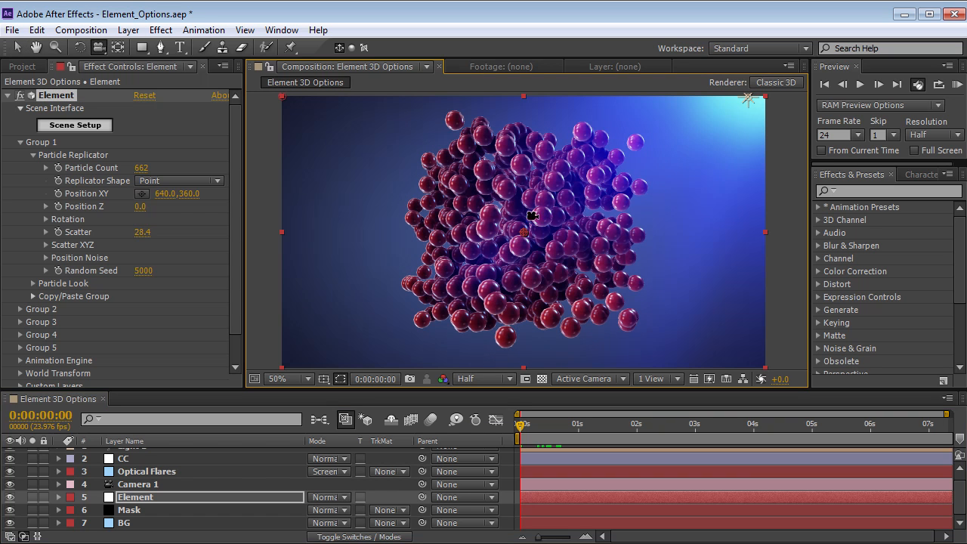
pyautogui.press('v')
# Change Group 1's replicator shape to Plane and set its scatter to 0.
pyautogui.click(176, 181)
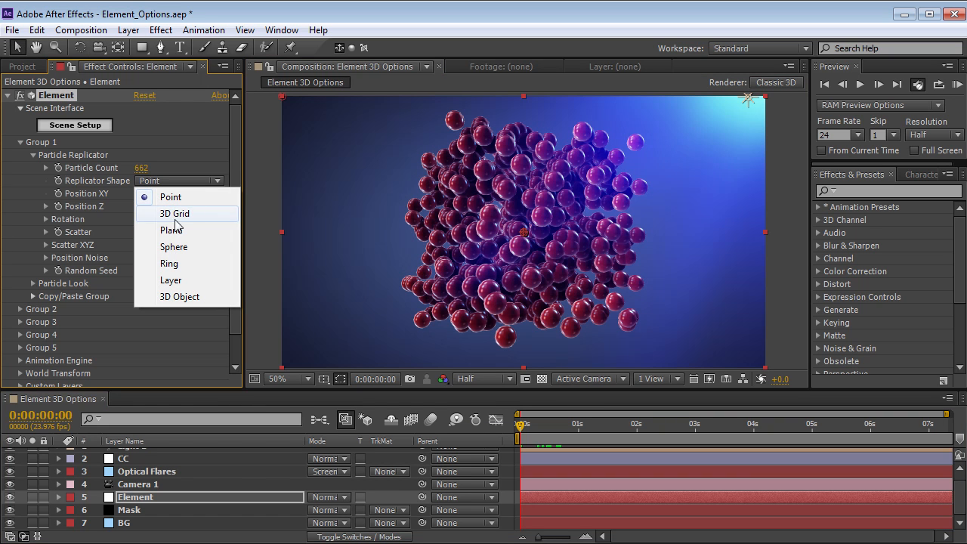
pyautogui.click(198, 234)
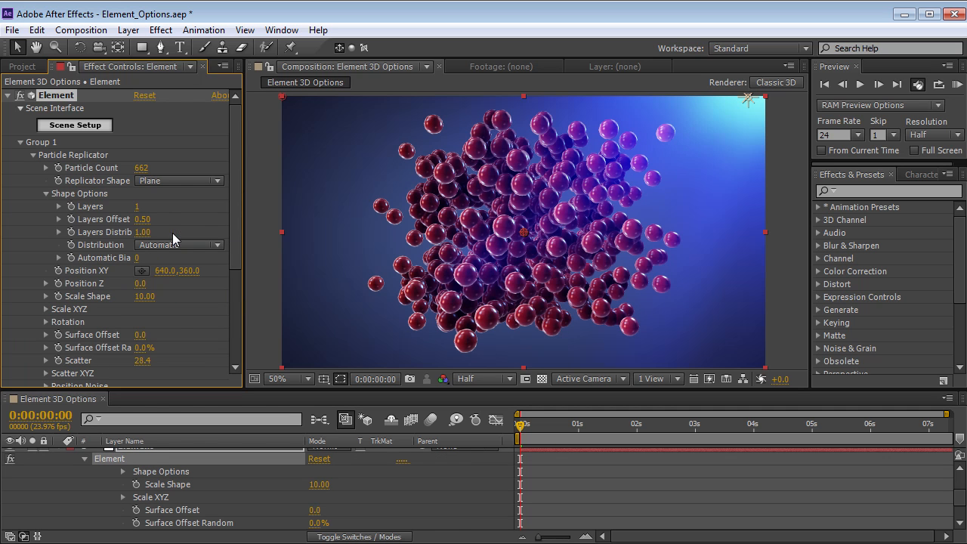
pyautogui.click(47, 194)
pyautogui.click(142, 296)
pyautogui.write('0')
pyautogui.press('Return')
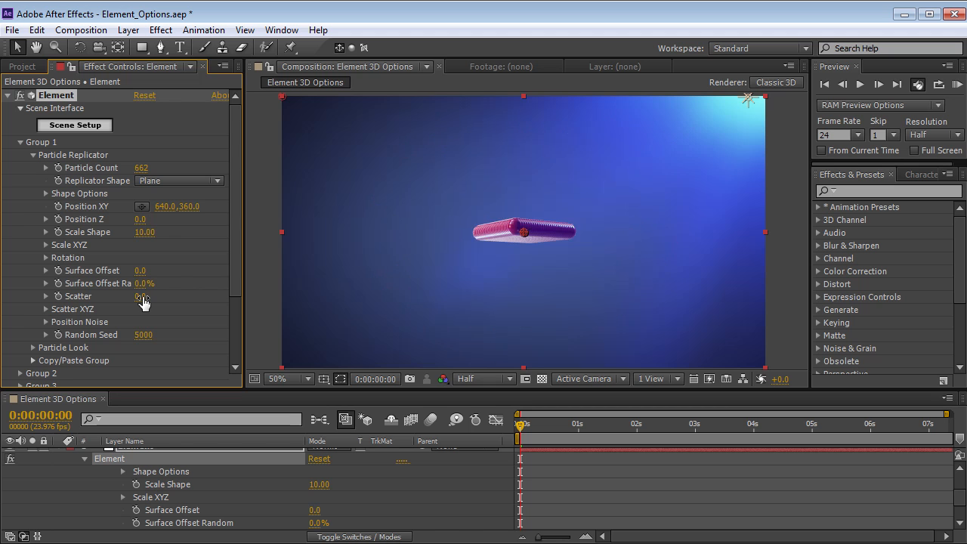
# Try enlarging the plane with a Scale Shape of 62 while orbiting the camera, and undo these changes.
pyautogui.press('c')
pyautogui.moveTo(488, 221)
pyautogui.mouseDown()
pyautogui.moveTo(498, 201)
pyautogui.moveTo(495, 231)
pyautogui.mouseUp()
pyautogui.moveTo(143, 232); pyautogui.dragTo(186, 232)
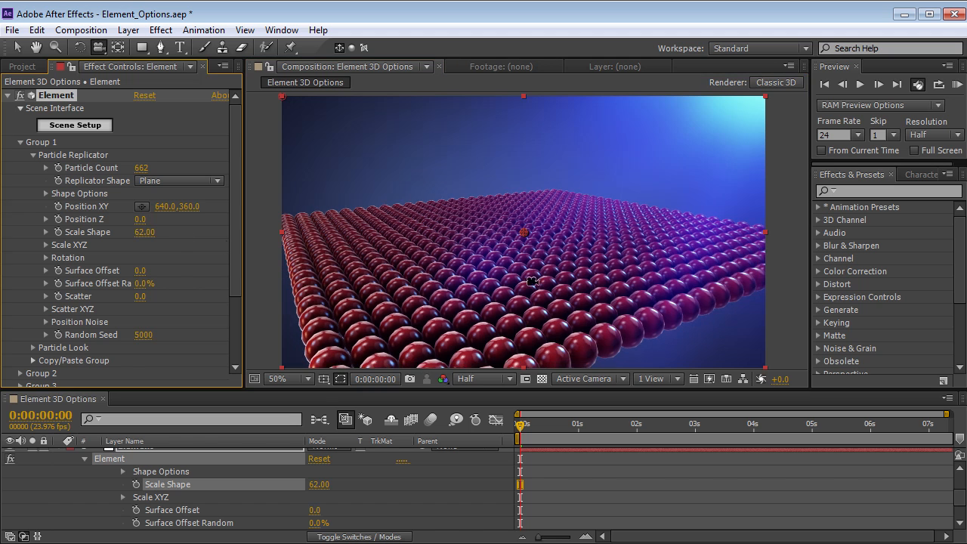
pyautogui.moveTo(548, 263); pyautogui.dragTo(567, 268)
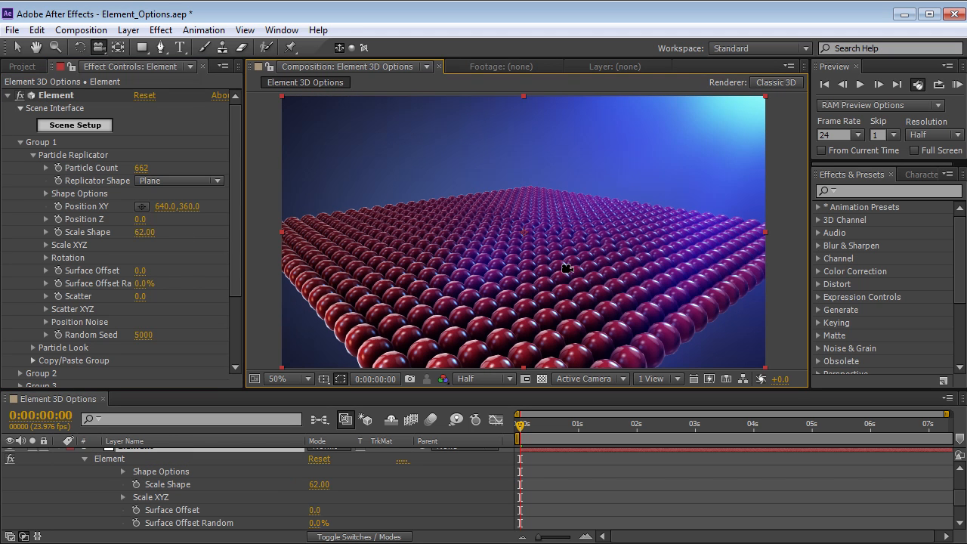
pyautogui.hotkey('ctrl', 'z')
pyautogui.hotkey('ctrl', 'z')
pyautogui.hotkey('ctrl', 'z')
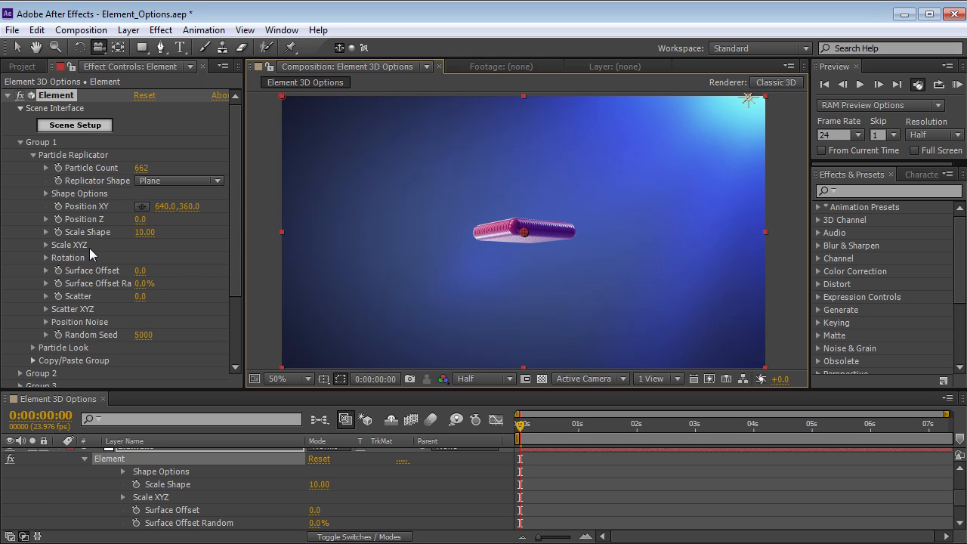
# Change the replicator shape to Sphere and set Scale Shape to 22.
pyautogui.moveTo(136, 239); pyautogui.dragTo(58, 188)
pyautogui.click(150, 185)
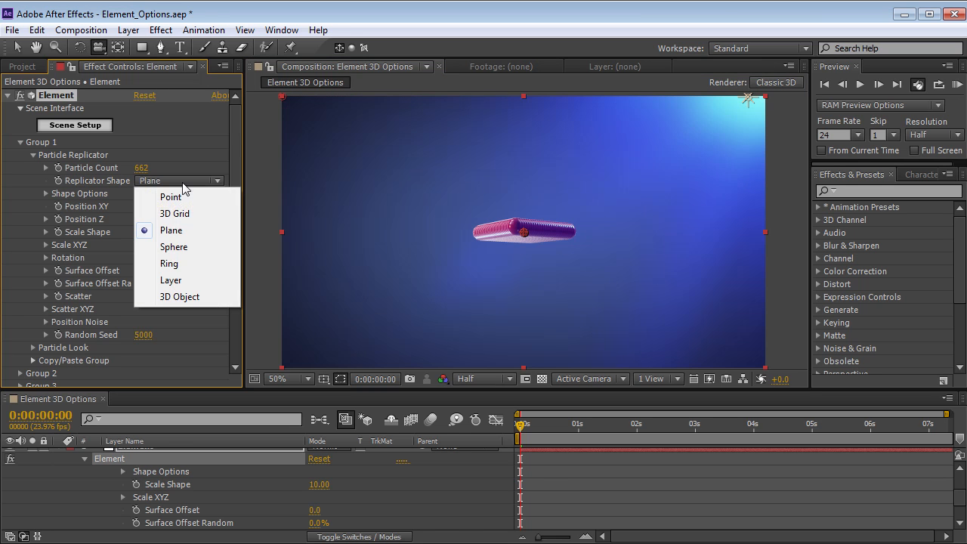
pyautogui.click(169, 245)
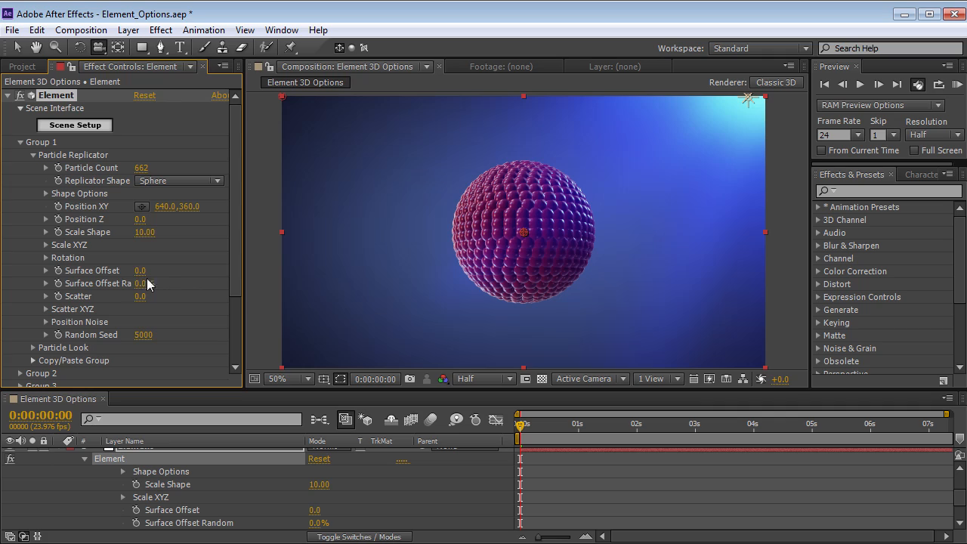
pyautogui.moveTo(140, 232); pyautogui.dragTo(143, 232)
pyautogui.click(482, 215)
pyautogui.moveTo(482, 214); pyautogui.dragTo(268, 225)
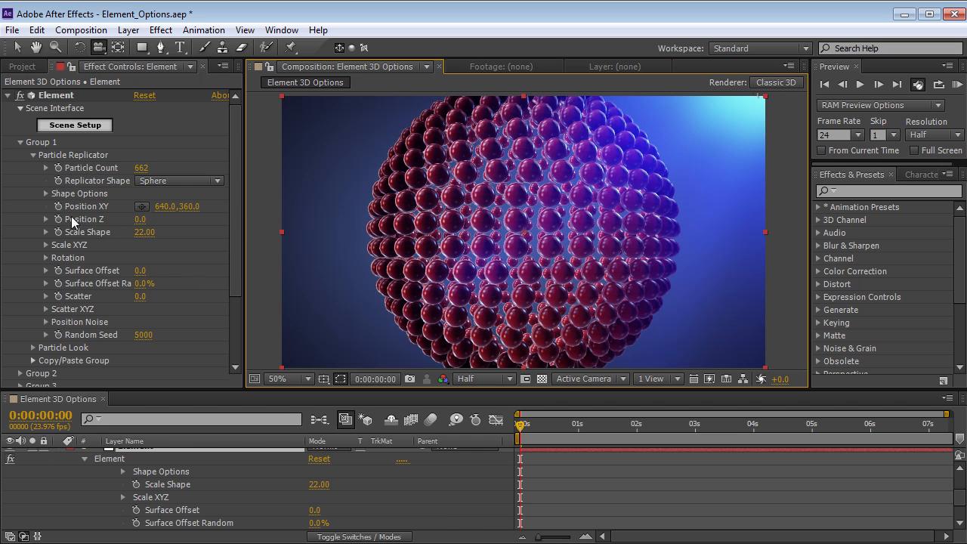
# Try moving the sphere of particles with Position XY and Position Z, undoing each move.
pyautogui.moveTo(190, 206); pyautogui.dragTo(194, 206)
pyautogui.hotkey('ctrl', 'z')
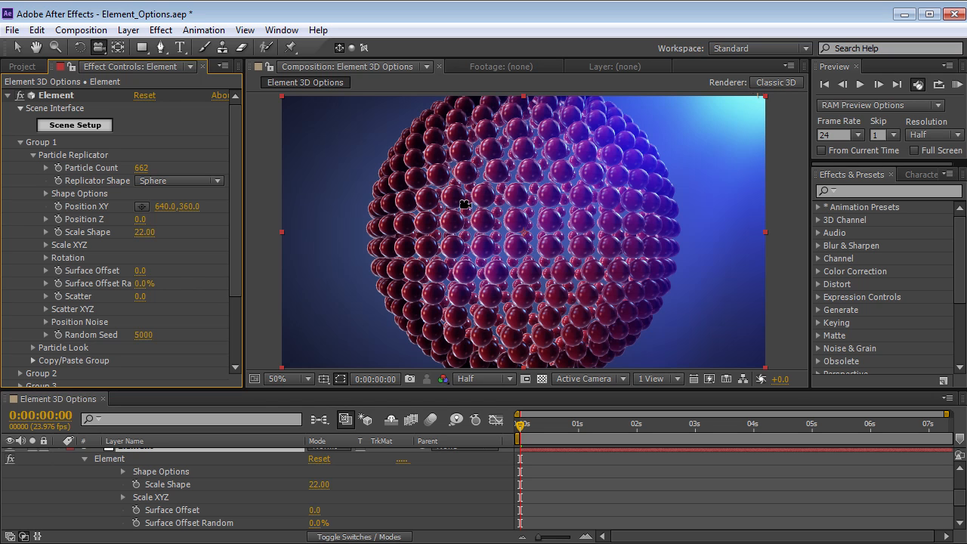
pyautogui.press('v')
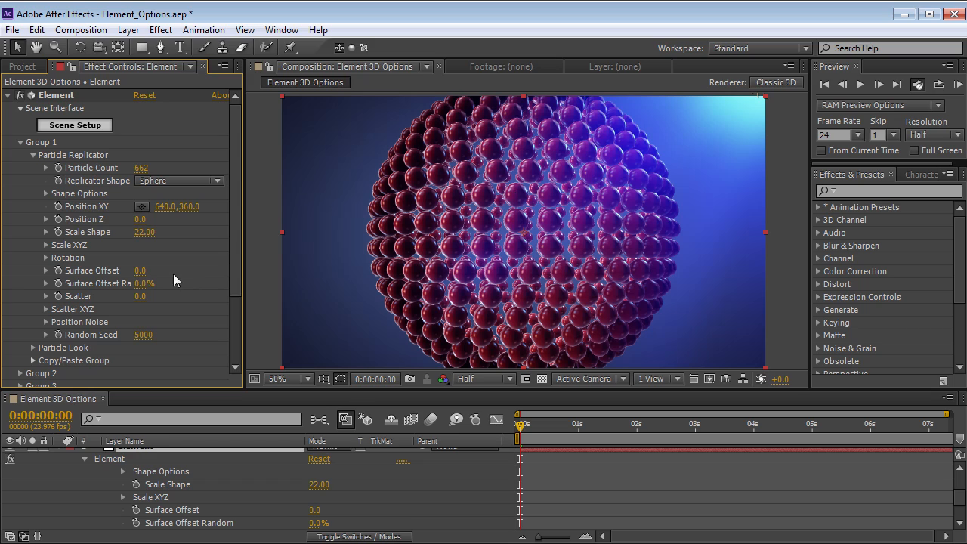
pyautogui.moveTo(140, 219); pyautogui.dragTo(4, 212)
pyautogui.hotkey('ctrl', 'z')
# Review the replicator shape choices, keep Sphere, and expand Shape Options to examine its layer and distribution settings.
pyautogui.click(175, 183)
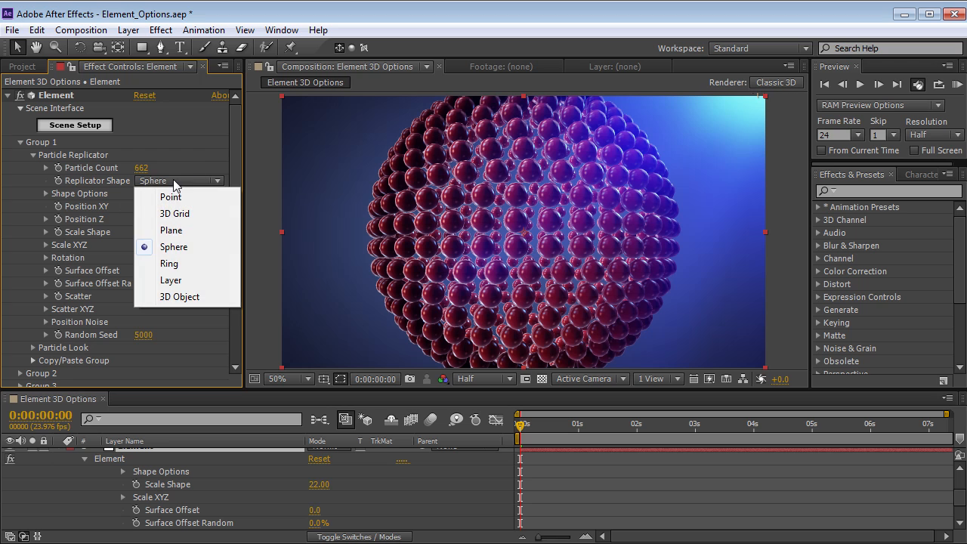
pyautogui.click(173, 248)
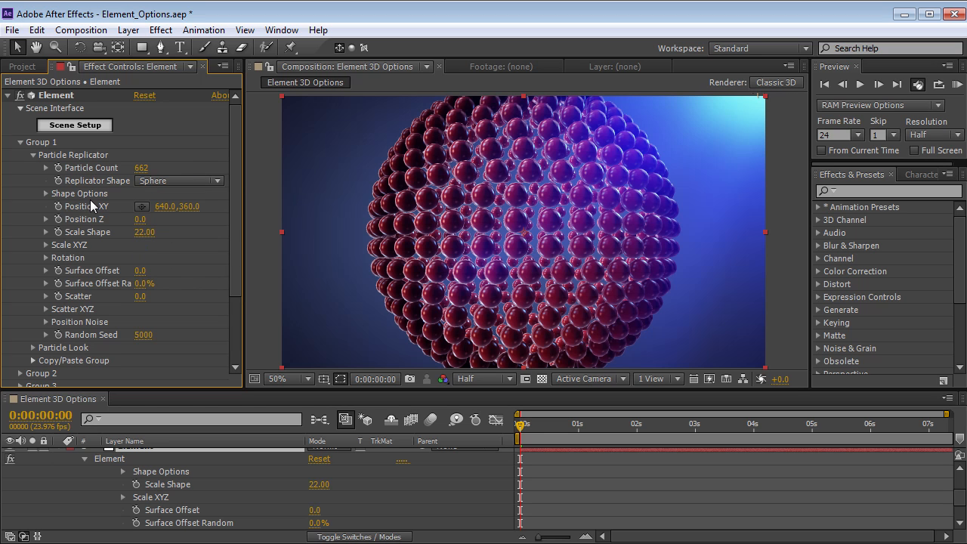
pyautogui.click(46, 195)
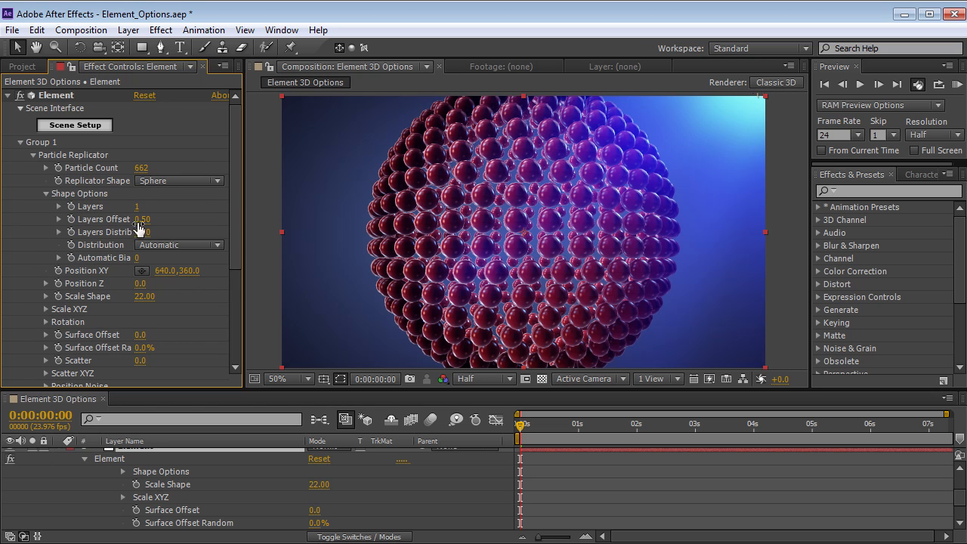
pyautogui.click(46, 194)
pyautogui.click(46, 194)
# Switch the replicator shape to Plane and set its Layers to 3 in Shape Options.
pyautogui.click(175, 180)
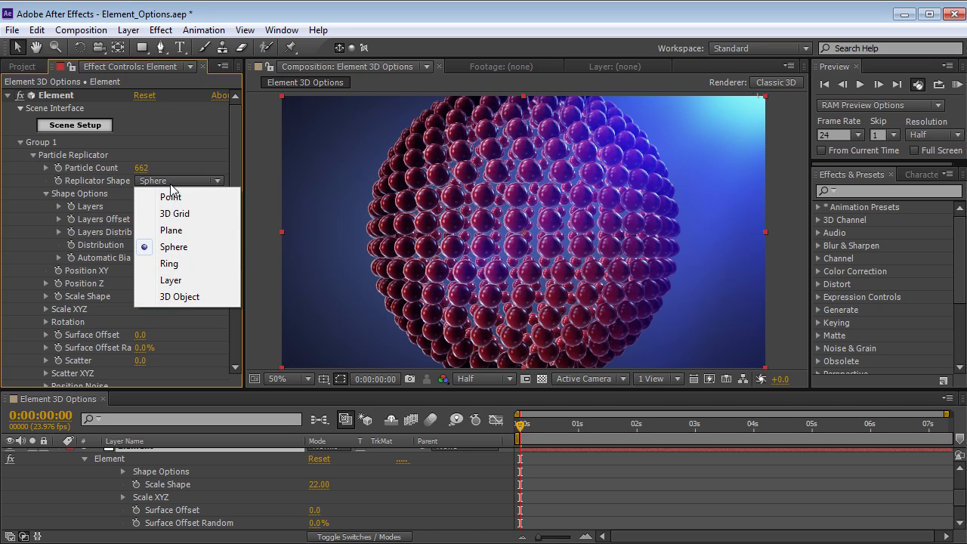
pyautogui.click(178, 229)
pyautogui.press('c')
pyautogui.moveTo(459, 208); pyautogui.dragTo(499, 226)
pyautogui.click(137, 206)
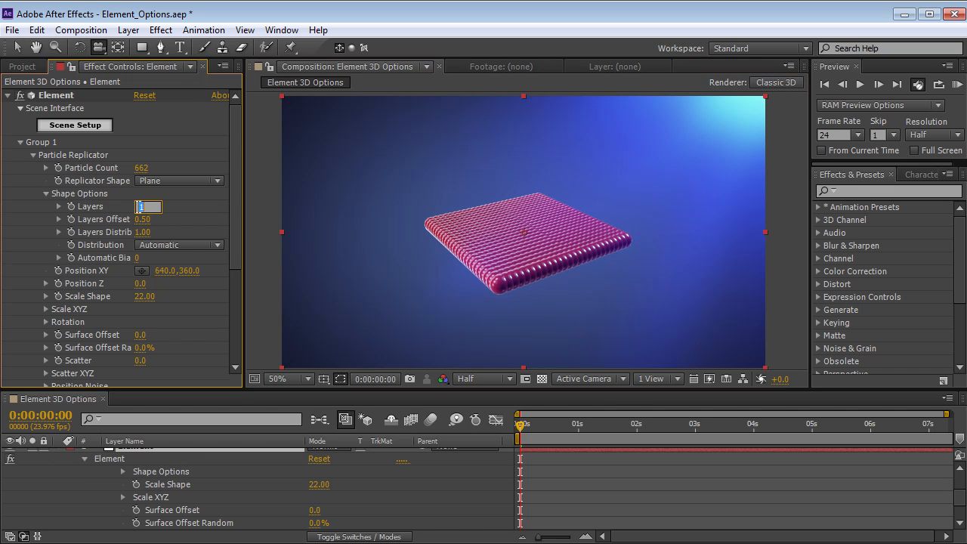
pyautogui.write('3')
pyautogui.press('Return')
pyautogui.moveTo(522, 320); pyautogui.dragTo(510, 219)
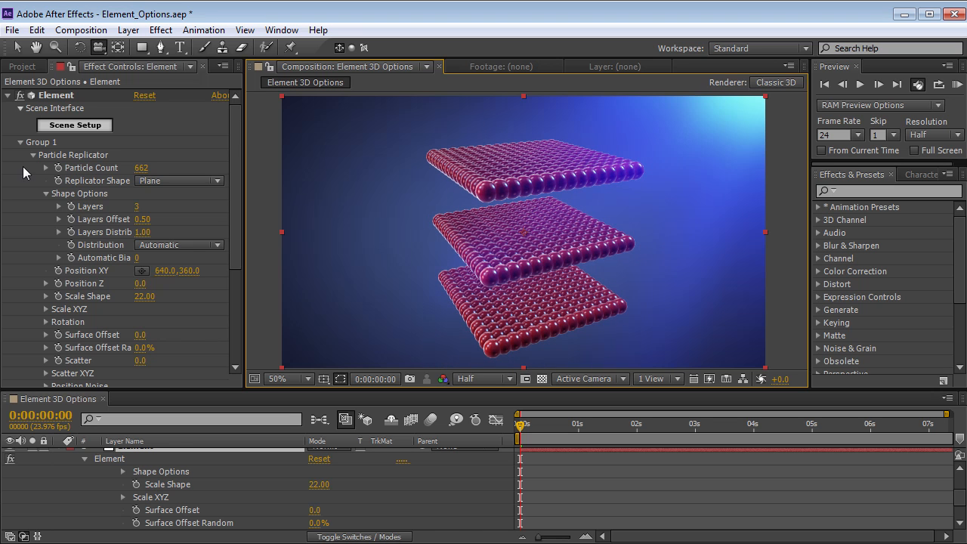
# Set the layered plane's particle count to 120 and its Layers Offset to 0.17.
pyautogui.click(142, 168)
pyautogui.moveTo(151, 167); pyautogui.dragTo(88, 172)
pyautogui.moveTo(529, 273); pyautogui.dragTo(563, 272)
pyautogui.moveTo(485, 145); pyautogui.dragTo(495, 288)
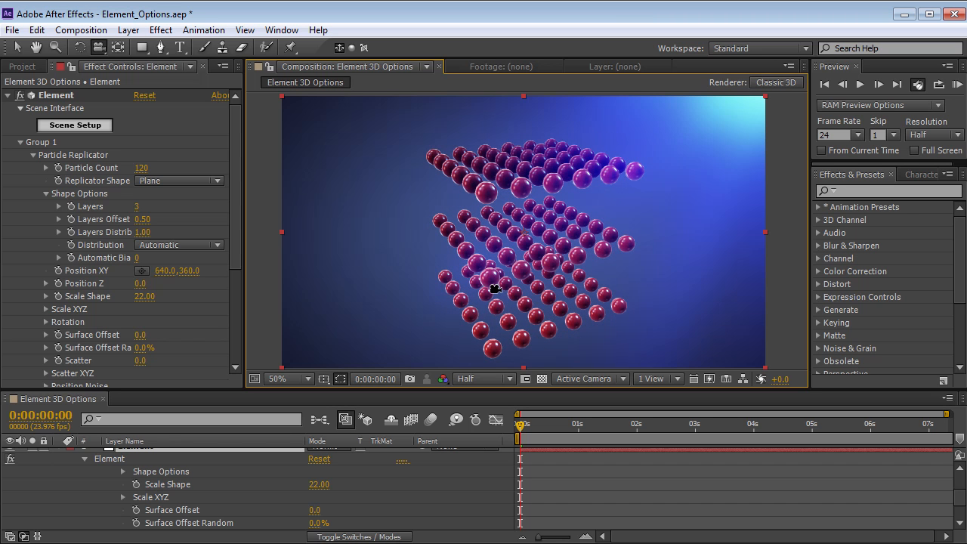
pyautogui.moveTo(137, 225); pyautogui.dragTo(113, 225)
pyautogui.moveTo(629, 256); pyautogui.dragTo(554, 237)
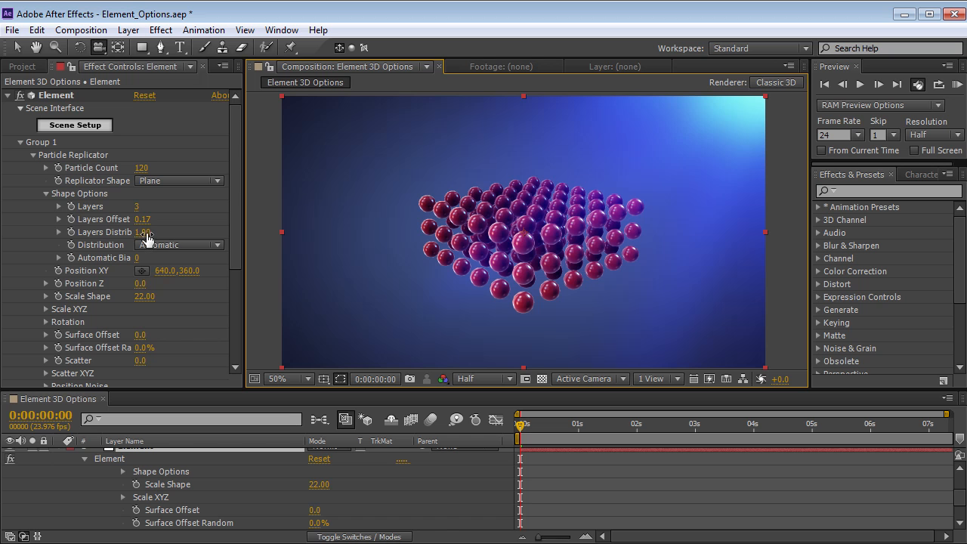
# Set the layered plane's Layers Distribution to 2.00 and its Layers Offset to 0.42.
pyautogui.moveTo(505, 261); pyautogui.dragTo(485, 258)
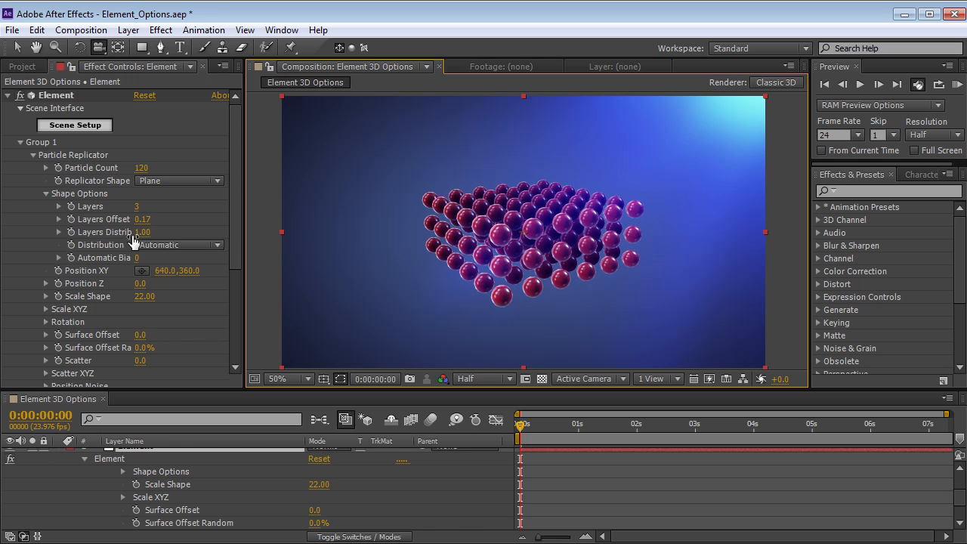
pyautogui.moveTo(142, 233); pyautogui.dragTo(219, 223)
pyautogui.moveTo(581, 294); pyautogui.dragTo(465, 226)
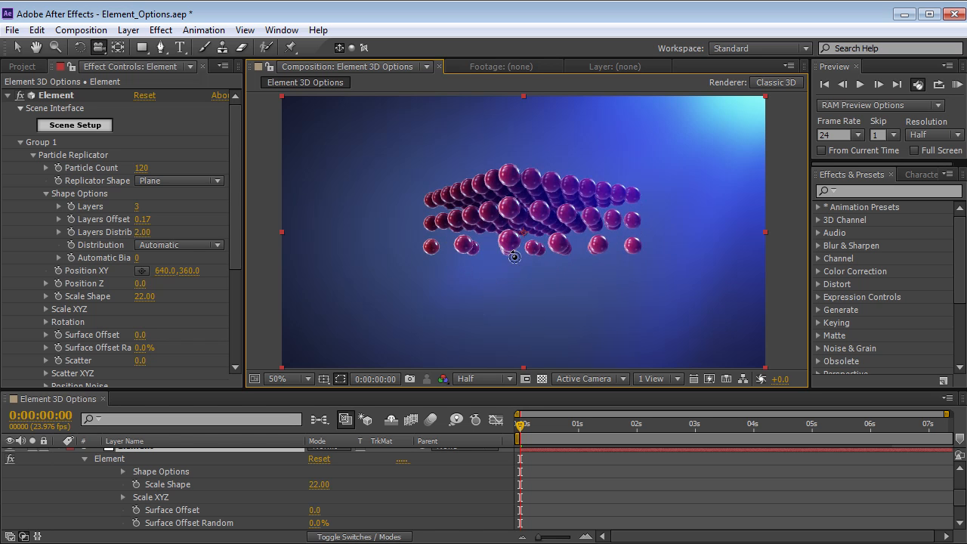
pyautogui.moveTo(142, 219); pyautogui.dragTo(161, 217)
pyautogui.moveTo(626, 236); pyautogui.dragTo(598, 270)
pyautogui.moveTo(527, 255); pyautogui.dragTo(510, 238)
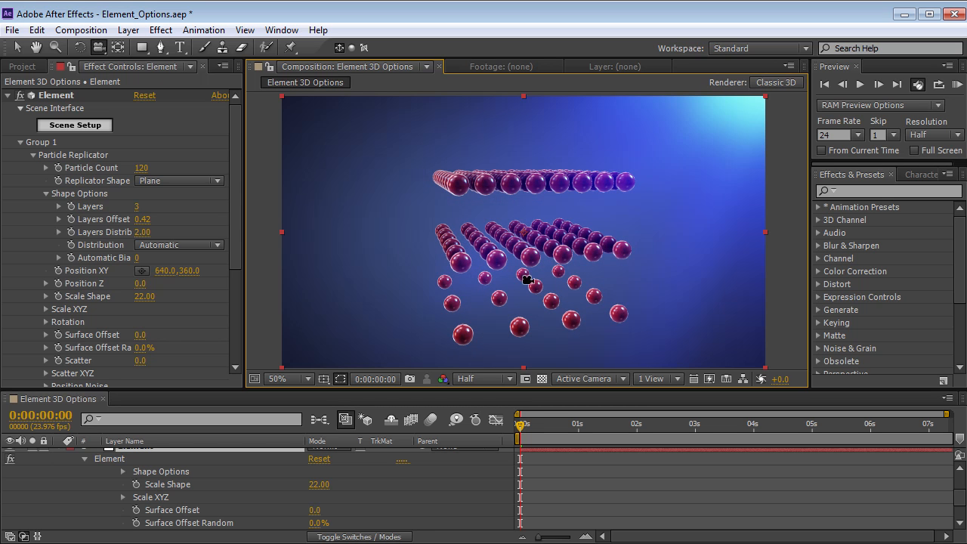
pyautogui.moveTo(518, 297)
pyautogui.mouseDown()
pyautogui.moveTo(523, 271)
pyautogui.moveTo(520, 288)
pyautogui.mouseUp()
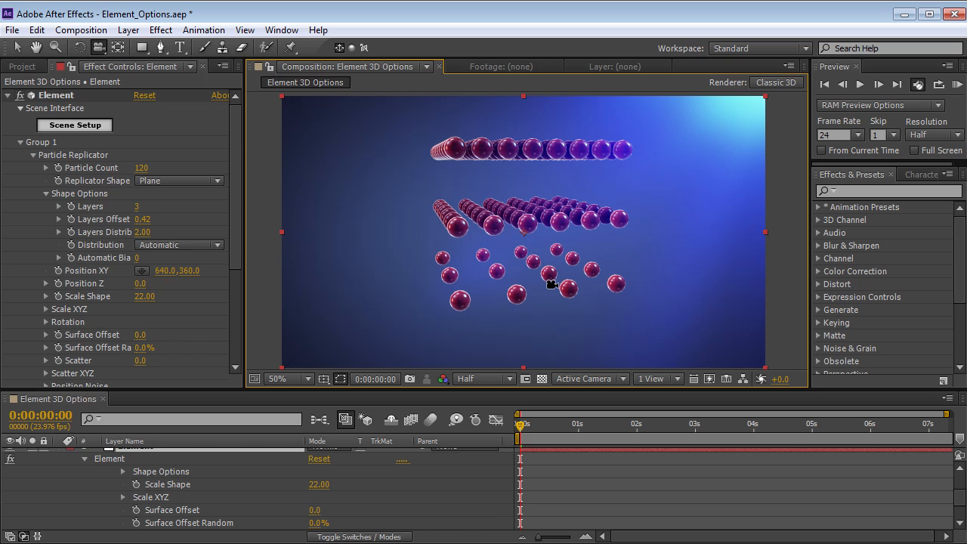
# Reset the plane's layer settings to Layers Distribution 1.00, Layers 1 and Layers Offset 0.00.
pyautogui.click(142, 232)
pyautogui.write('1')
pyautogui.press('Return')
pyautogui.click(137, 207)
pyautogui.write('1')
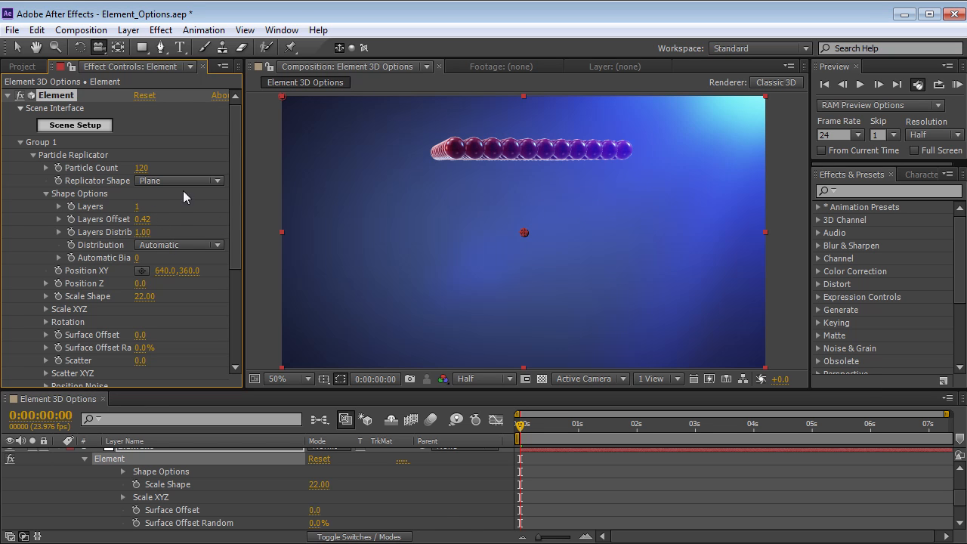
pyautogui.click(140, 219)
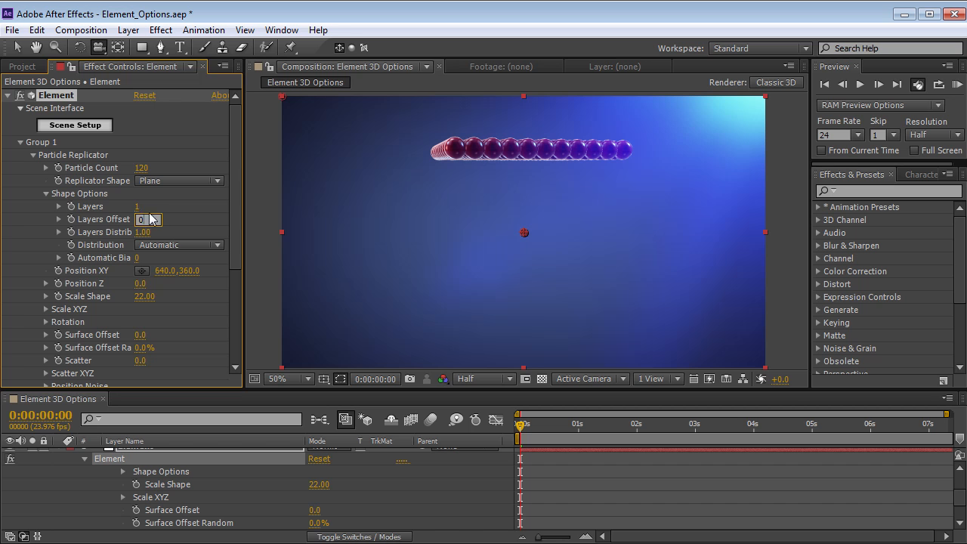
# Switch the replicator shape to Sphere and raise its particle count to 560.
pyautogui.click(176, 181)
pyautogui.click(181, 248)
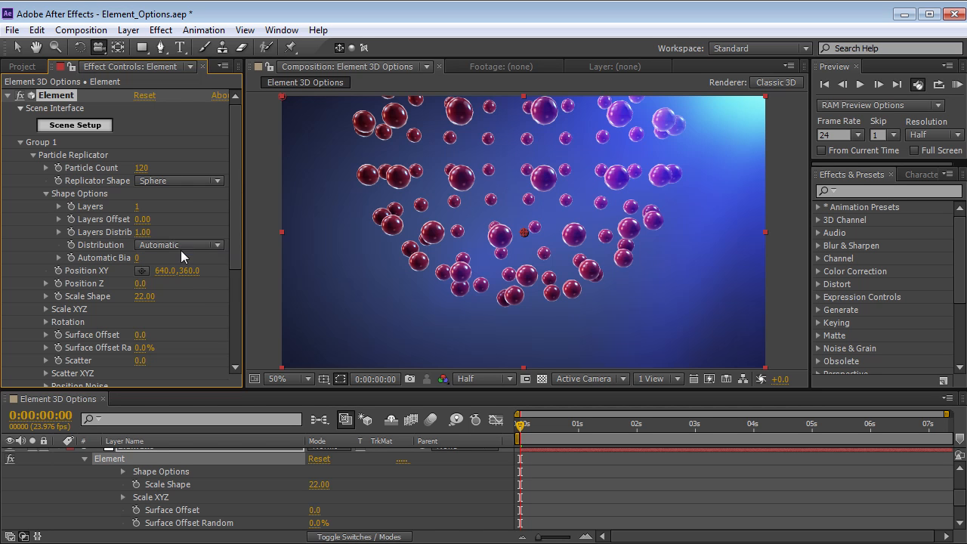
pyautogui.moveTo(524, 141); pyautogui.dragTo(528, 196)
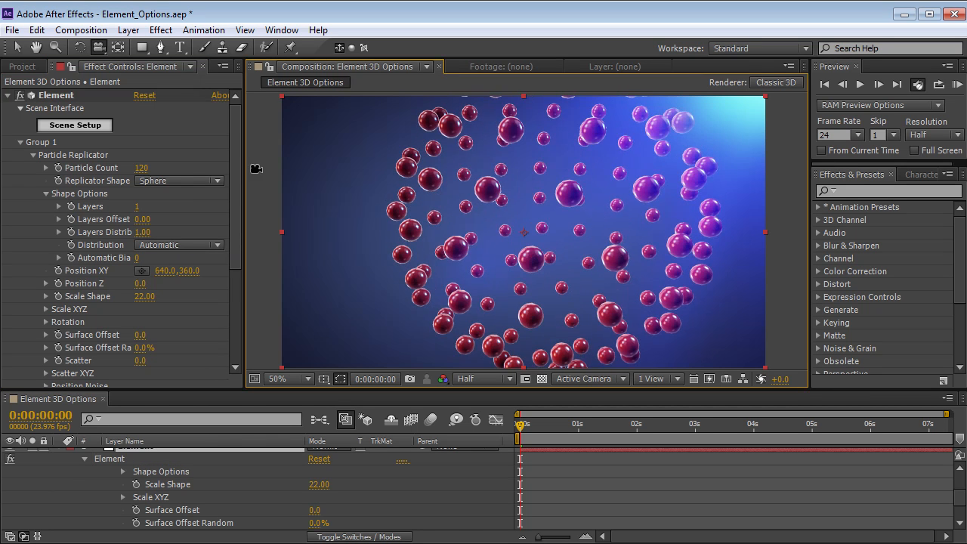
pyautogui.moveTo(142, 167); pyautogui.dragTo(168, 164)
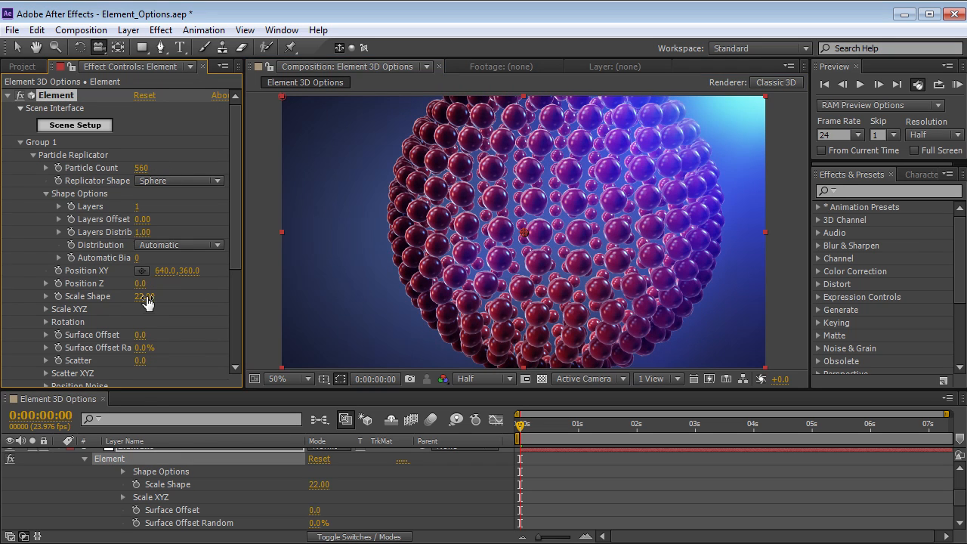
# Set the replicated sphere's Scale Shape to 16 and its particle count to 850.
pyautogui.moveTo(141, 301); pyautogui.dragTo(130, 302)
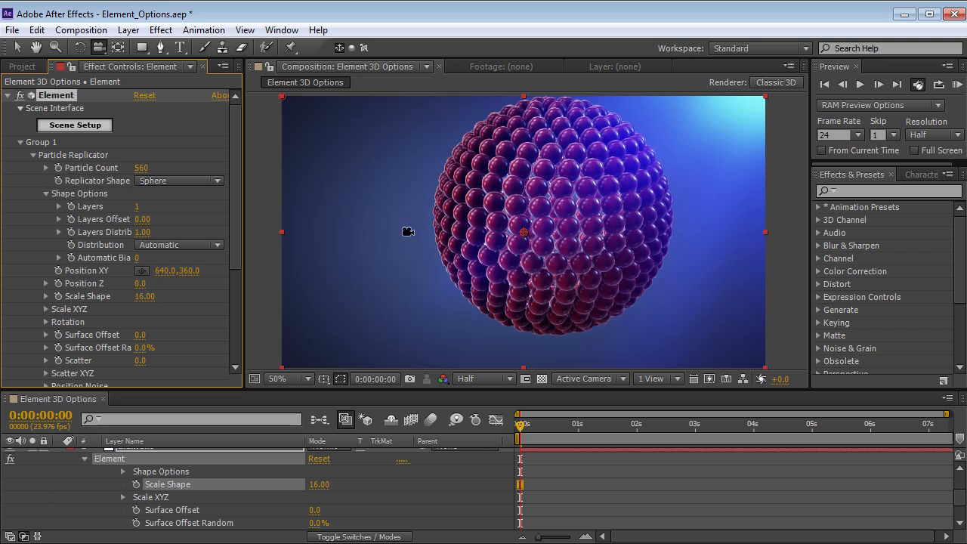
pyautogui.moveTo(538, 214); pyautogui.dragTo(384, 270)
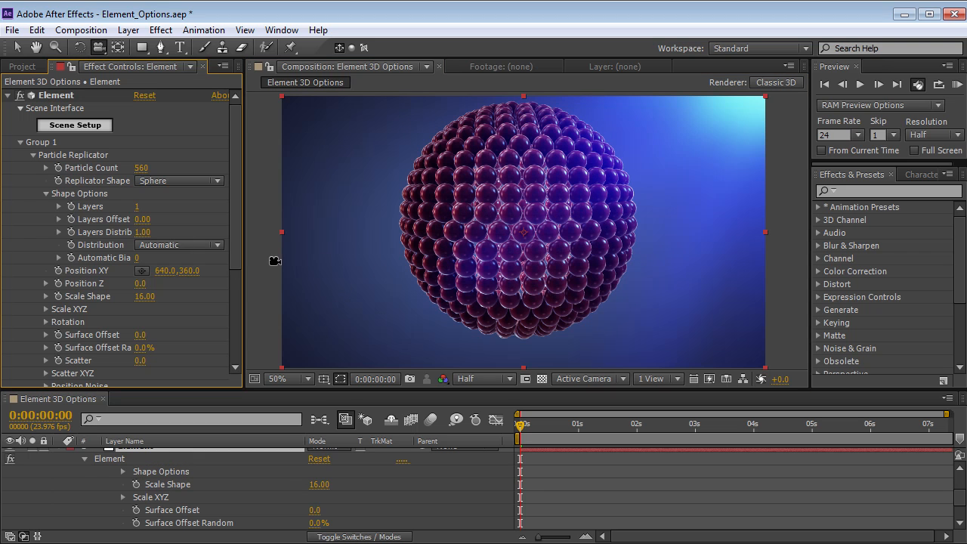
pyautogui.click(175, 245)
pyautogui.click(174, 201)
pyautogui.click(140, 168)
pyautogui.write('850')
pyautogui.press('Return')
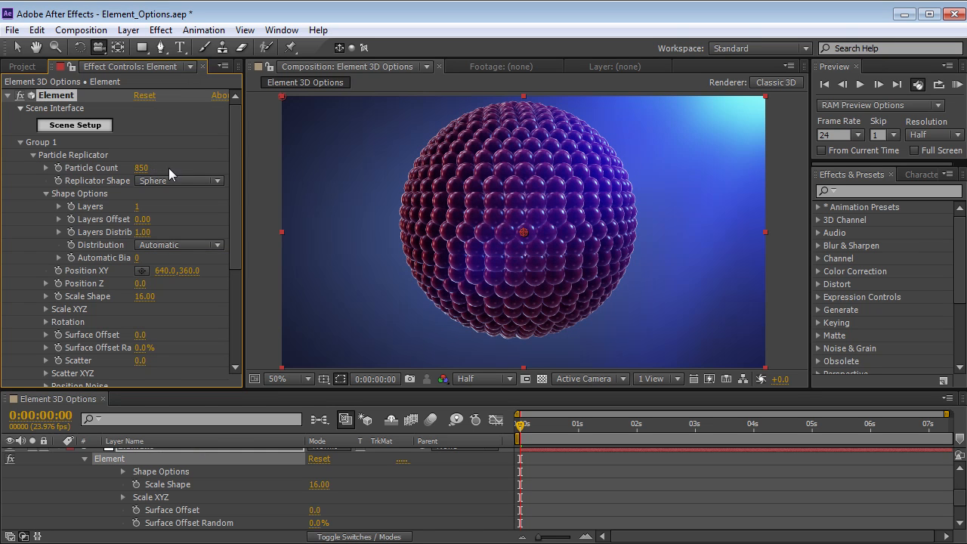
pyautogui.moveTo(497, 173); pyautogui.dragTo(518, 191)
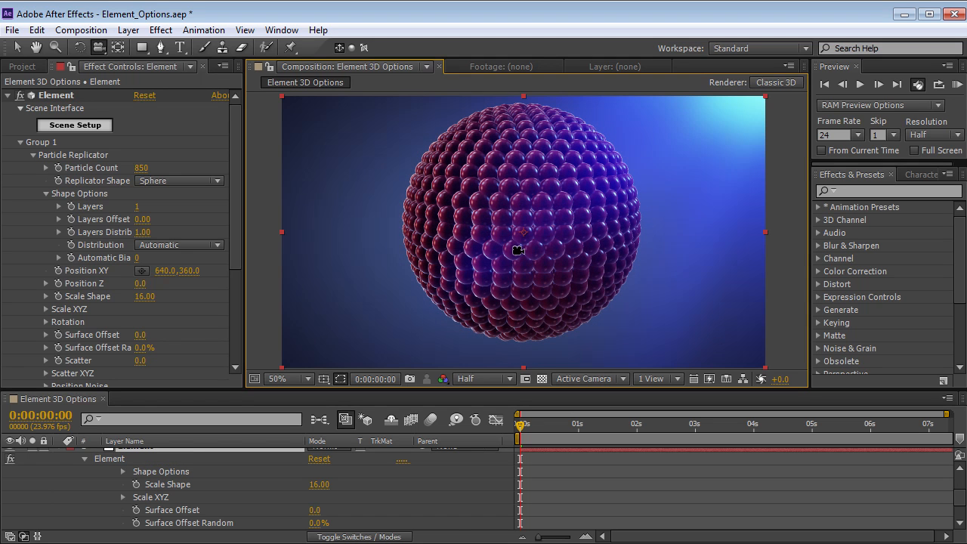
# Change the sphere's Distribution to Set Rows and set Rows to 8.
pyautogui.click(175, 245)
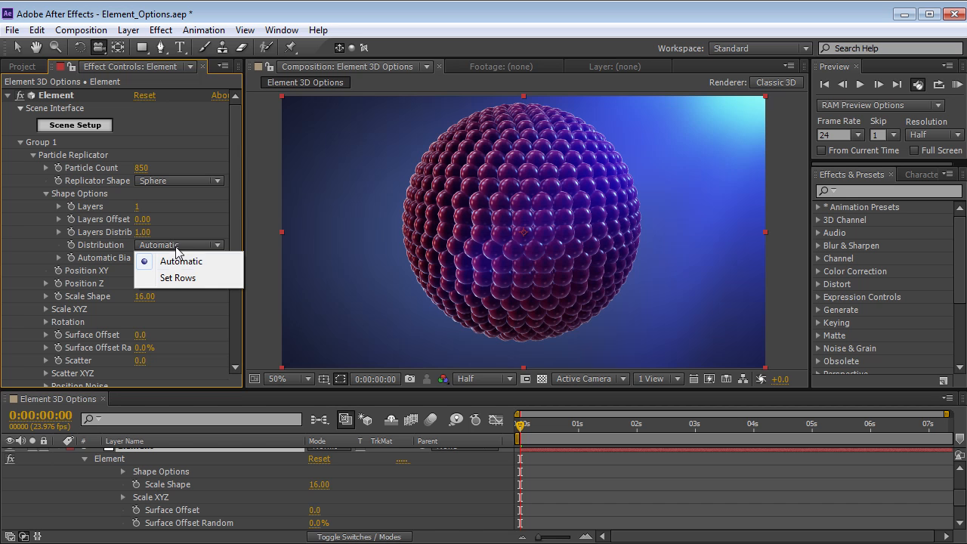
pyautogui.click(182, 278)
pyautogui.moveTo(494, 278); pyautogui.dragTo(293, 266)
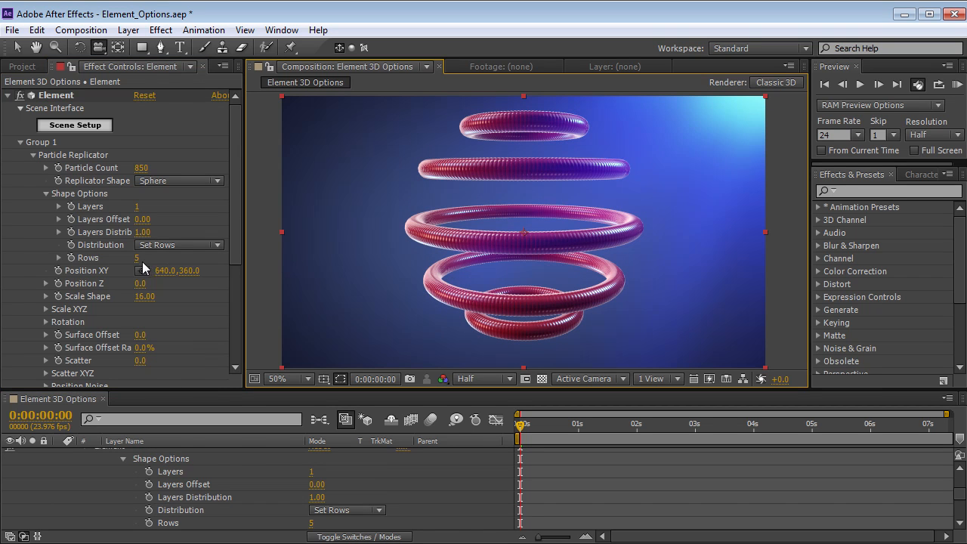
pyautogui.moveTo(136, 257); pyautogui.dragTo(146, 257)
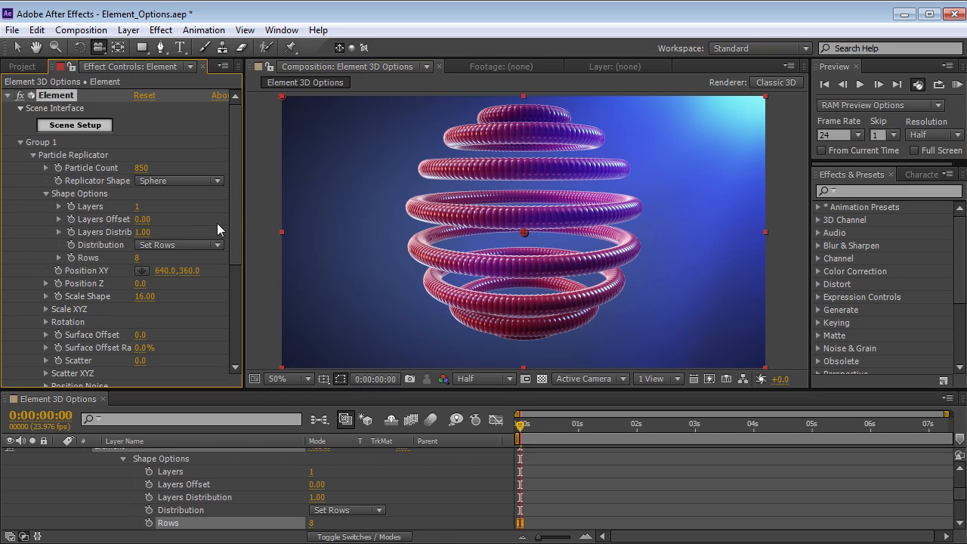
# Try Position Noise on the sphere's rows with Amount 83.3 and Noise Scale 0.3, and undo the latest changes.
pyautogui.moveTo(238, 208); pyautogui.dragTo(235, 254)
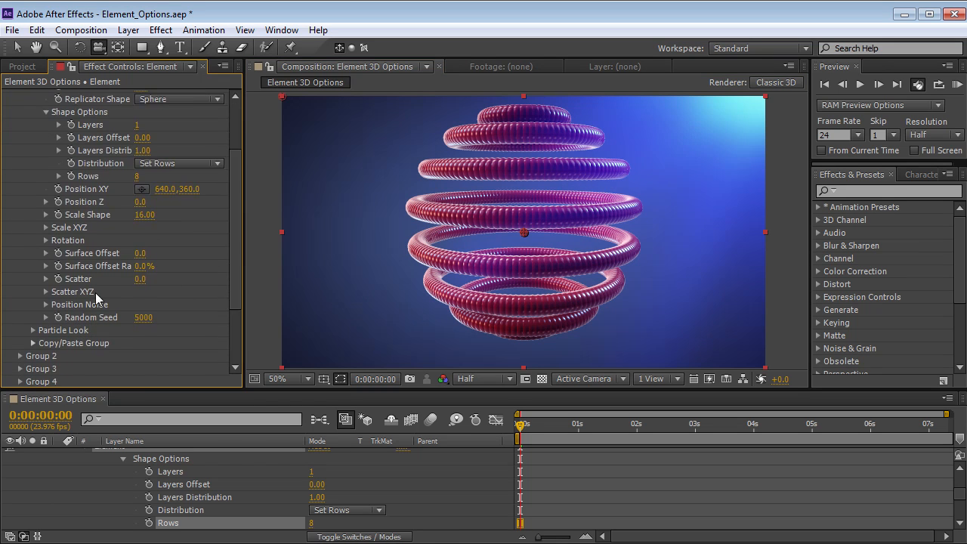
pyautogui.click(46, 305)
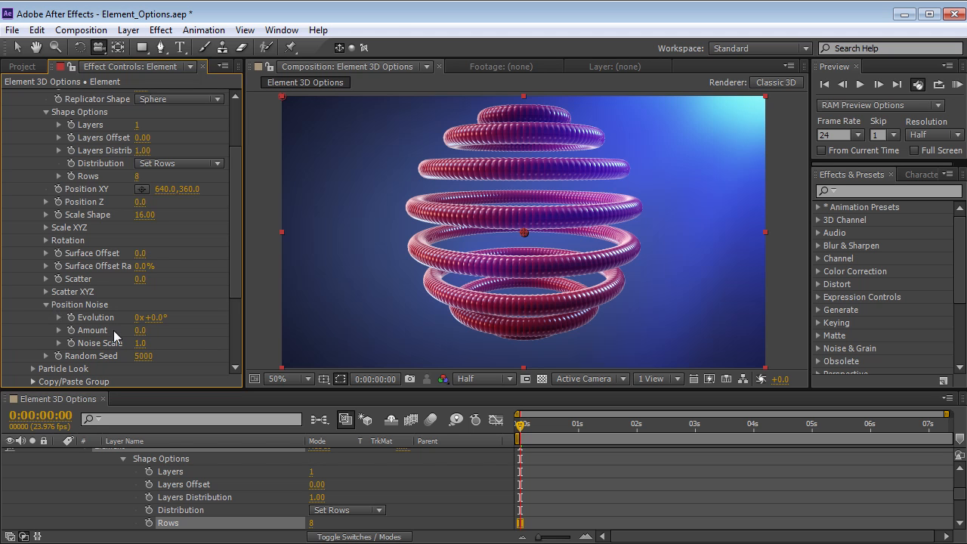
pyautogui.moveTo(140, 330); pyautogui.dragTo(223, 325)
pyautogui.moveTo(133, 343); pyautogui.dragTo(575, 303)
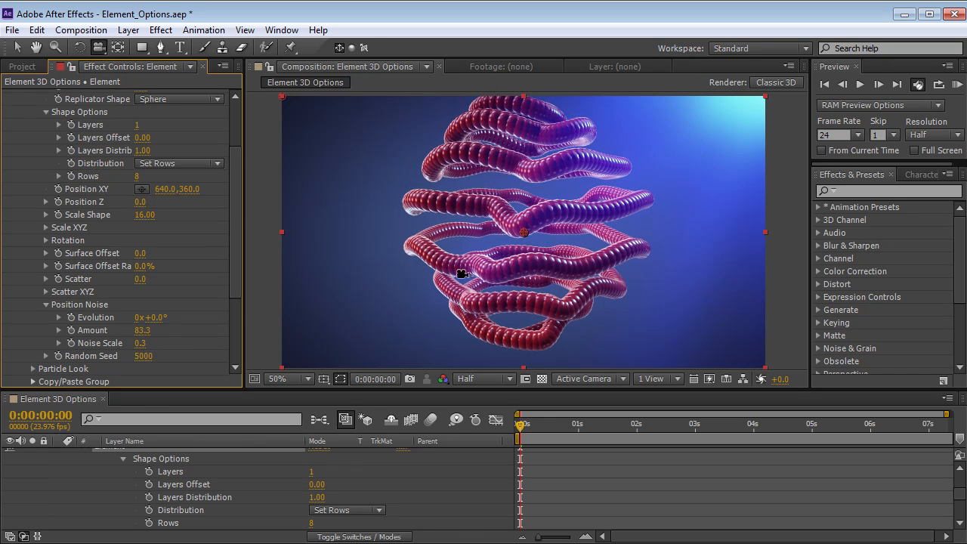
pyautogui.hotkey('ctrl', 'z')
pyautogui.hotkey('ctrl', 'z')
pyautogui.hotkey('ctrl', 'z')
pyautogui.hotkey('ctrl', 'z')
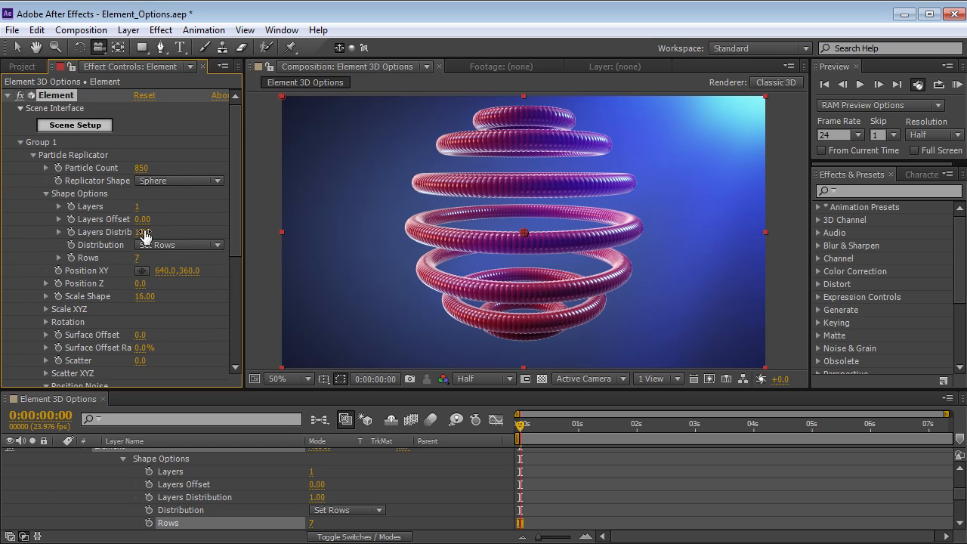
# Collapse Shape Options and Position Noise, and switch the replicator shape to 3D Grid.
pyautogui.click(47, 195)
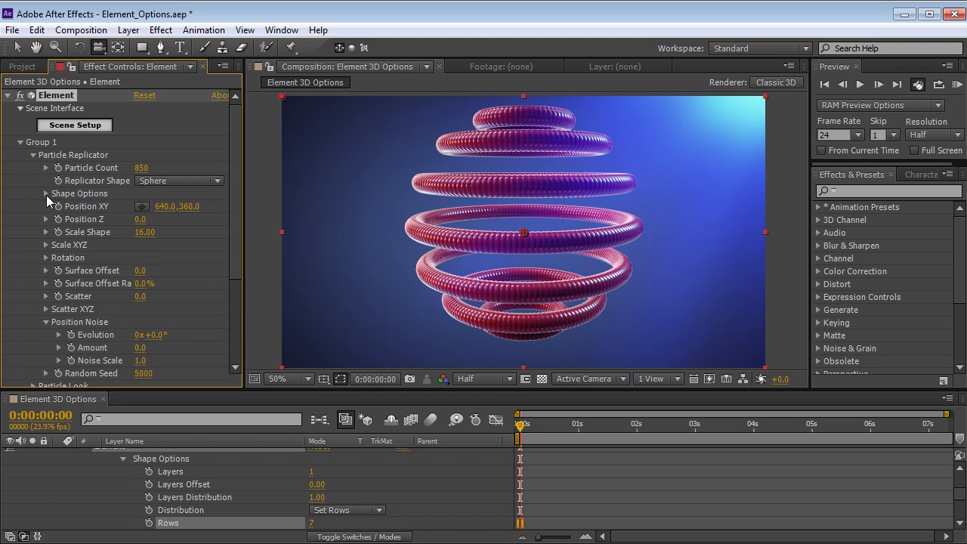
pyautogui.click(46, 322)
pyautogui.click(170, 181)
pyautogui.click(176, 214)
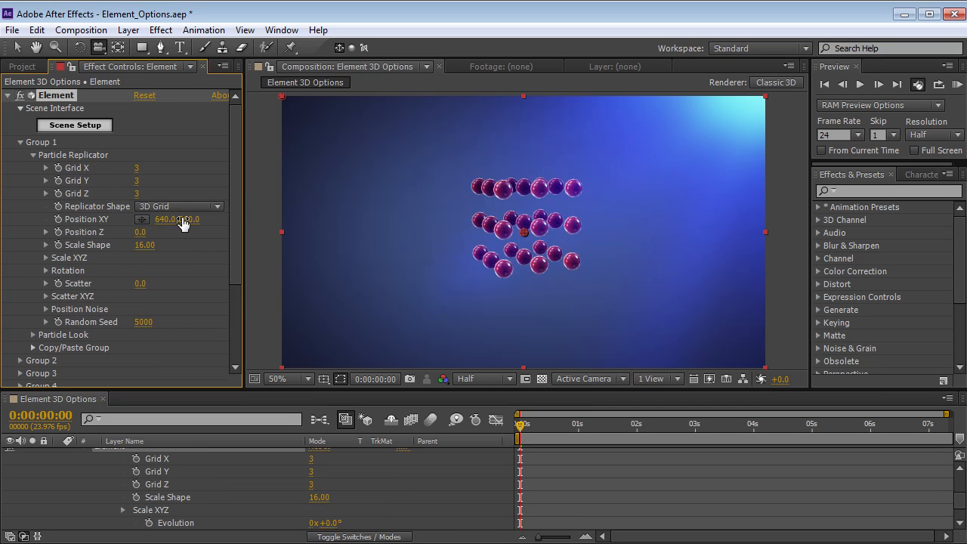
pyautogui.moveTo(453, 191); pyautogui.dragTo(393, 117)
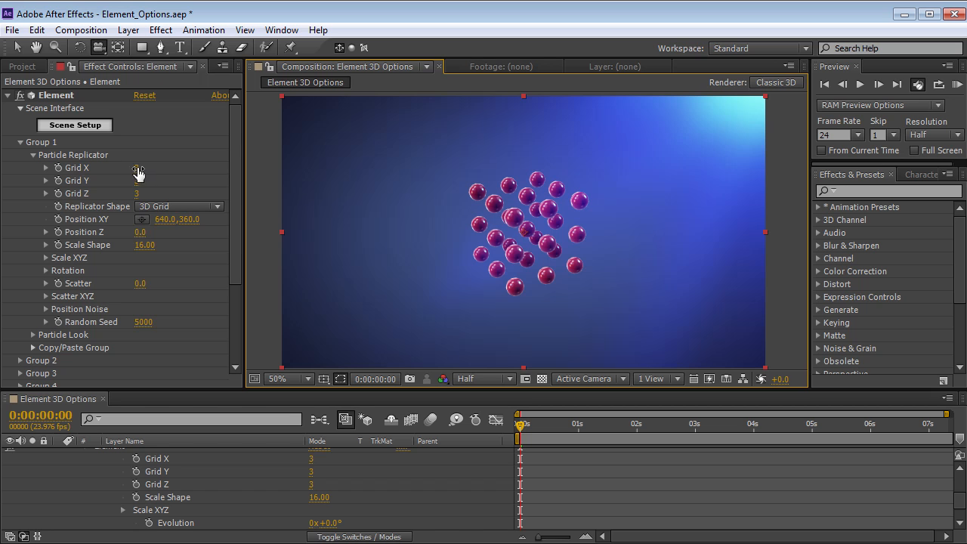
pyautogui.moveTo(485, 220); pyautogui.dragTo(557, 199)
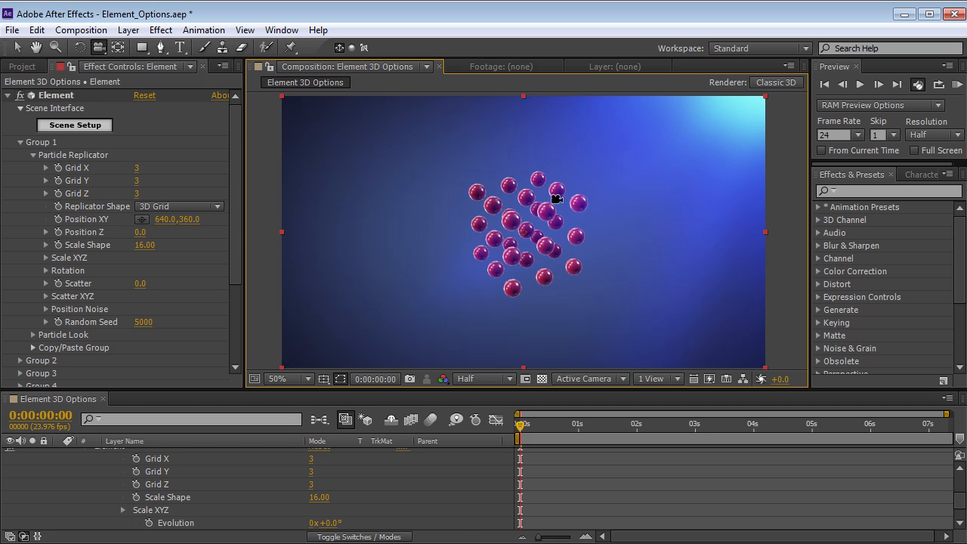
pyautogui.moveTo(516, 275); pyautogui.dragTo(515, 267)
# Set Grid X, Grid Y and Grid Z to 25 each and raise the grid's Scale Shape to 72.
pyautogui.click(138, 168)
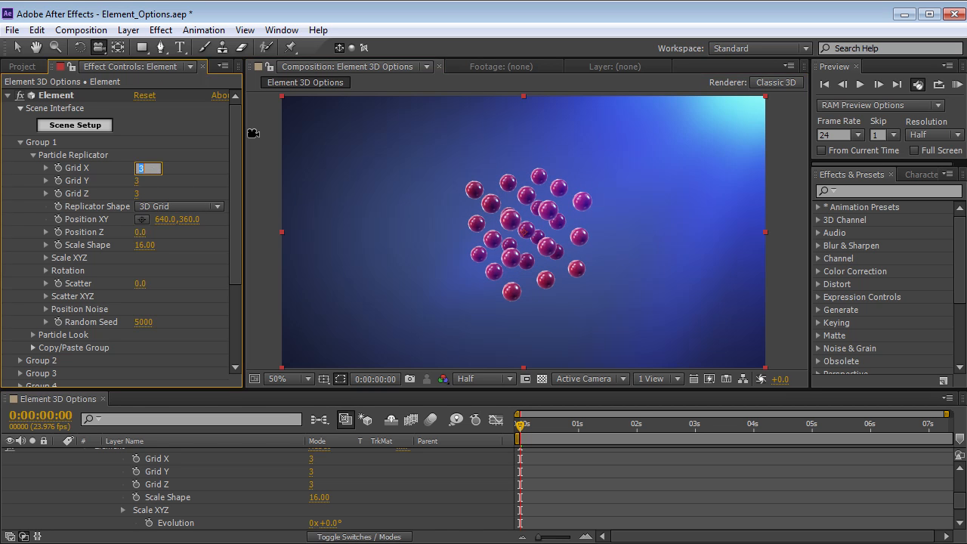
pyautogui.write('25')
pyautogui.press('Tab')
pyautogui.write('25')
pyautogui.press('Tab')
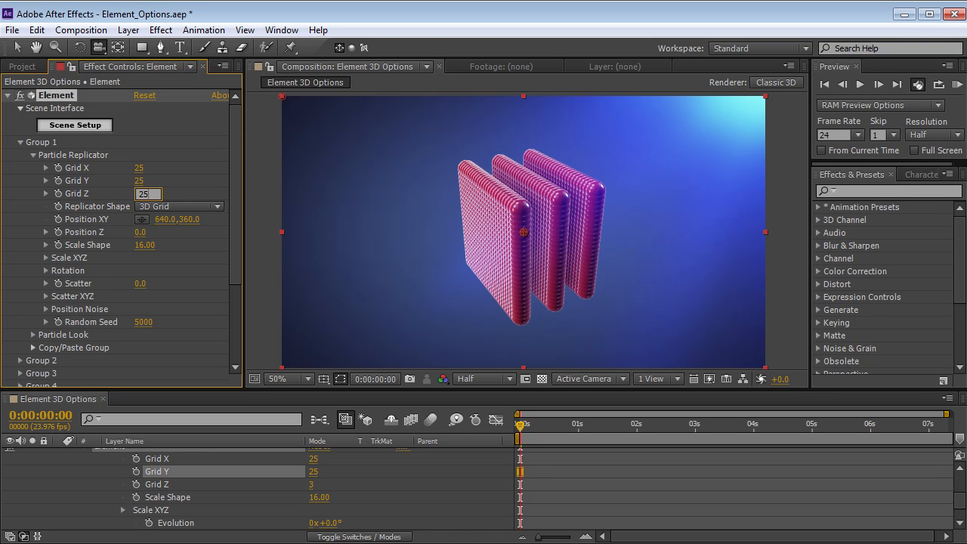
pyautogui.write('25')
pyautogui.press('Return')
pyautogui.moveTo(146, 256); pyautogui.dragTo(176, 238)
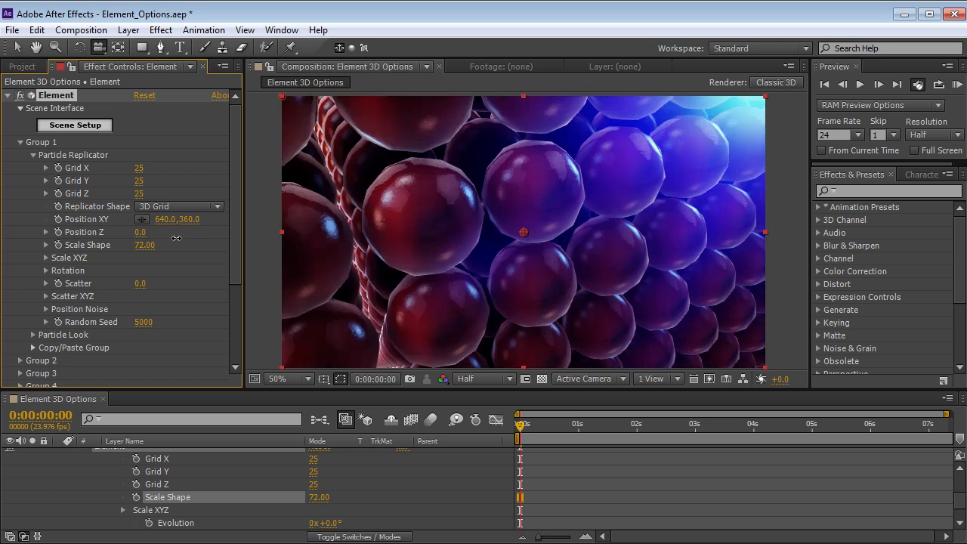
# Set Grid X, Grid Y and Grid Z to 10 each and the grid's Scale Shape to 37.
pyautogui.click(140, 168)
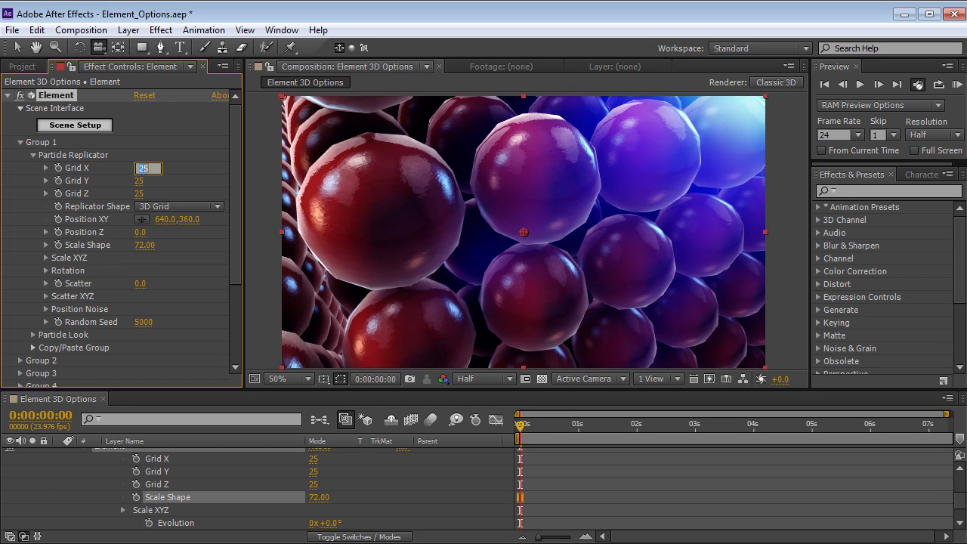
pyautogui.write('10')
pyautogui.press('Tab')
pyautogui.write('10')
pyautogui.press('Tab')
pyautogui.write('10')
pyautogui.press('Return')
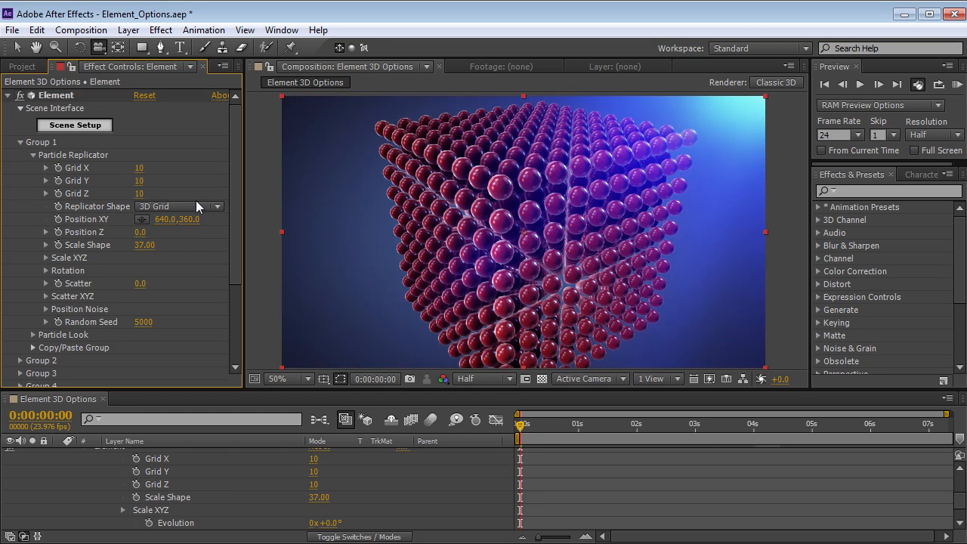
# Reshape the 3D grid into rows of spheres with Grid Y 2, Grid Z 4 and Grid X 36.
pyautogui.moveTo(138, 181)
pyautogui.mouseDown()
pyautogui.moveTo(112, 181)
pyautogui.moveTo(139, 180)
pyautogui.mouseUp()
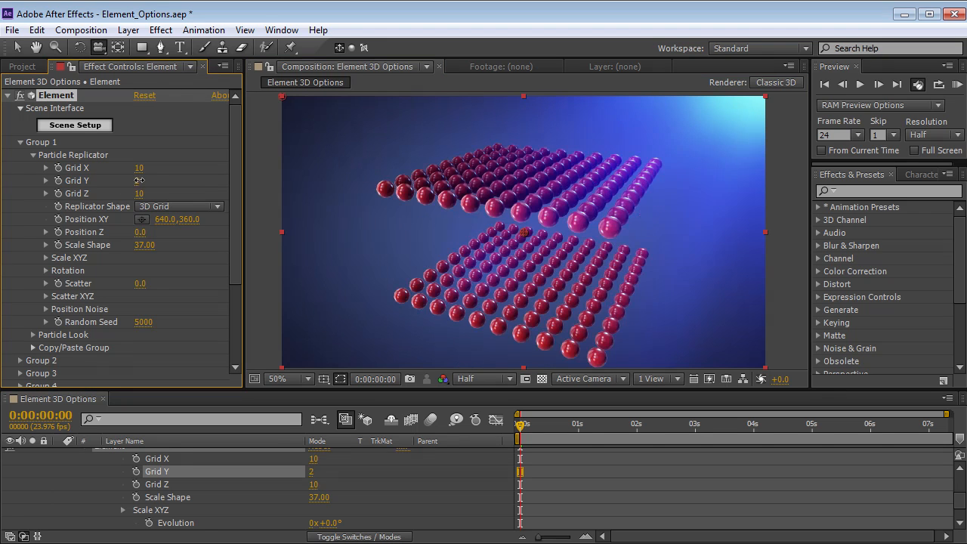
pyautogui.moveTo(490, 267); pyautogui.dragTo(514, 242)
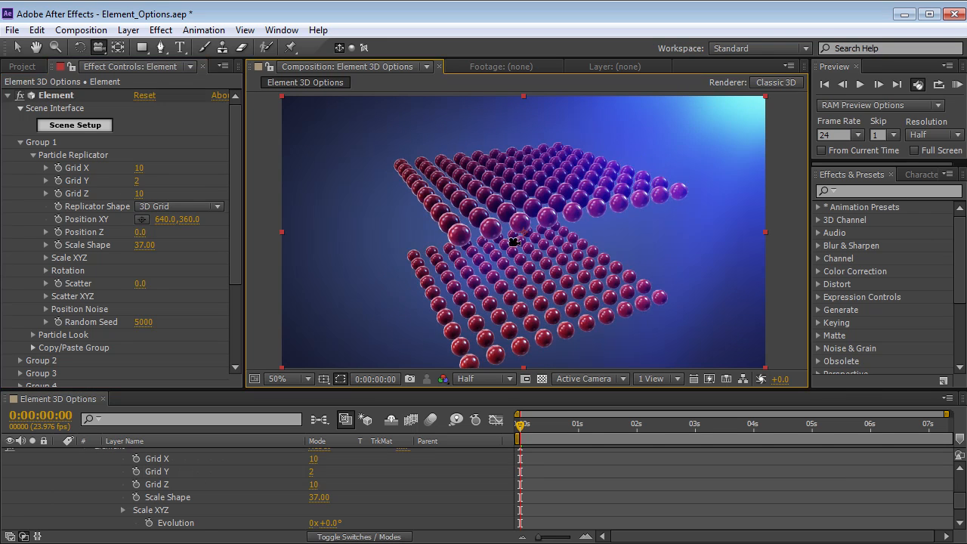
pyautogui.moveTo(139, 198); pyautogui.dragTo(159, 166)
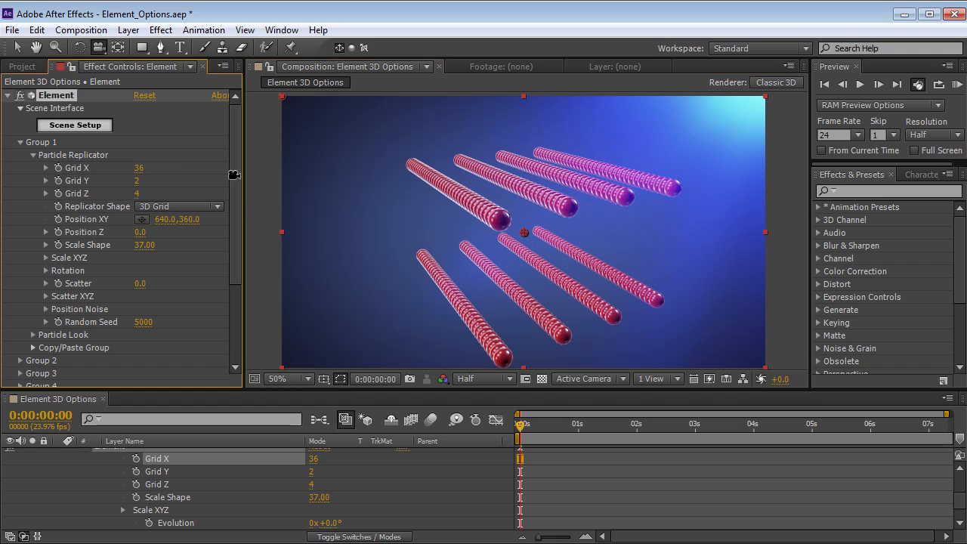
# Set the Position Noise Amount to 41 on the 3D grid's sphere rows.
pyautogui.scroll(-3, 236, 260)
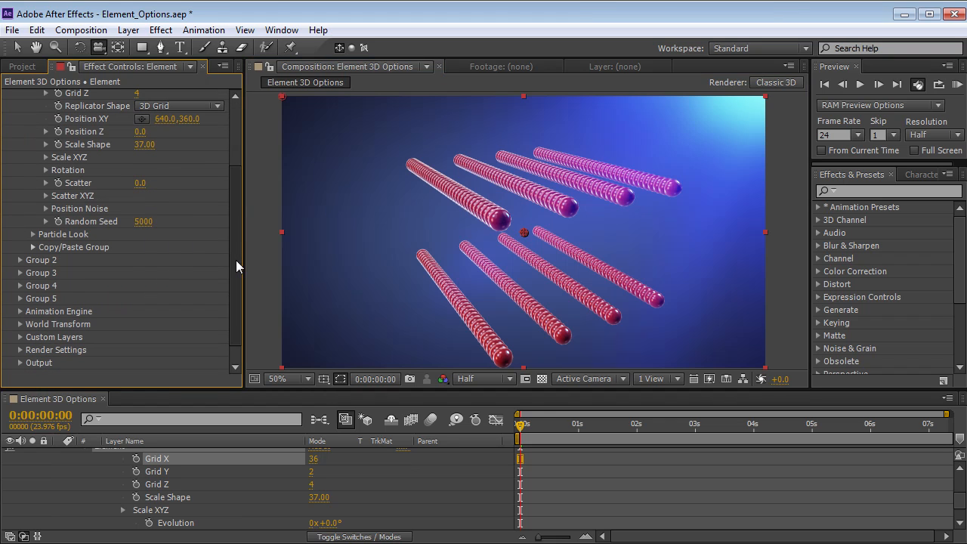
pyautogui.click(46, 209)
pyautogui.moveTo(142, 235); pyautogui.dragTo(169, 235)
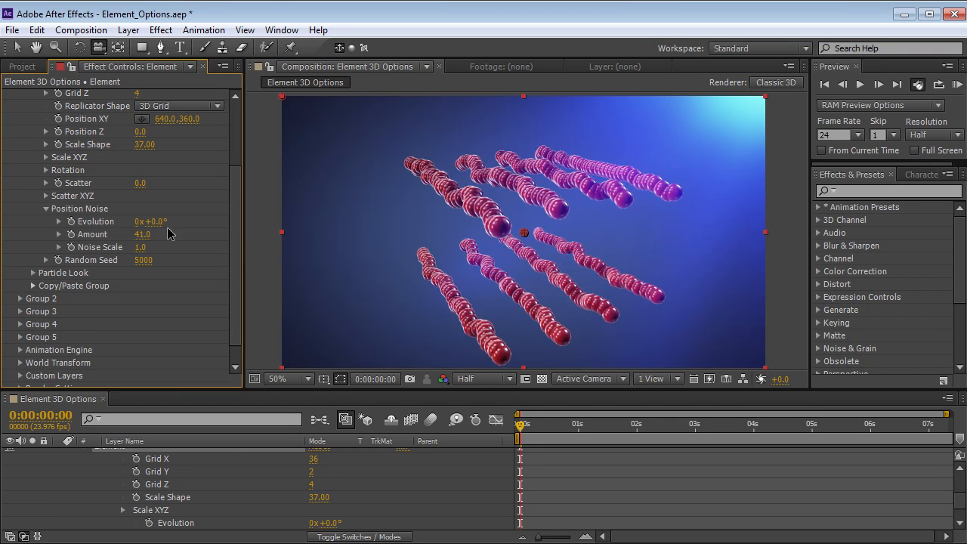
# Undo the position noise and the last Grid X change on the 3D grid.
pyautogui.hotkey('ctrl', 'z')
pyautogui.hotkey('ctrl', 'z')
pyautogui.hotkey('ctrl', 'z')
pyautogui.hotkey('ctrl', 'z')
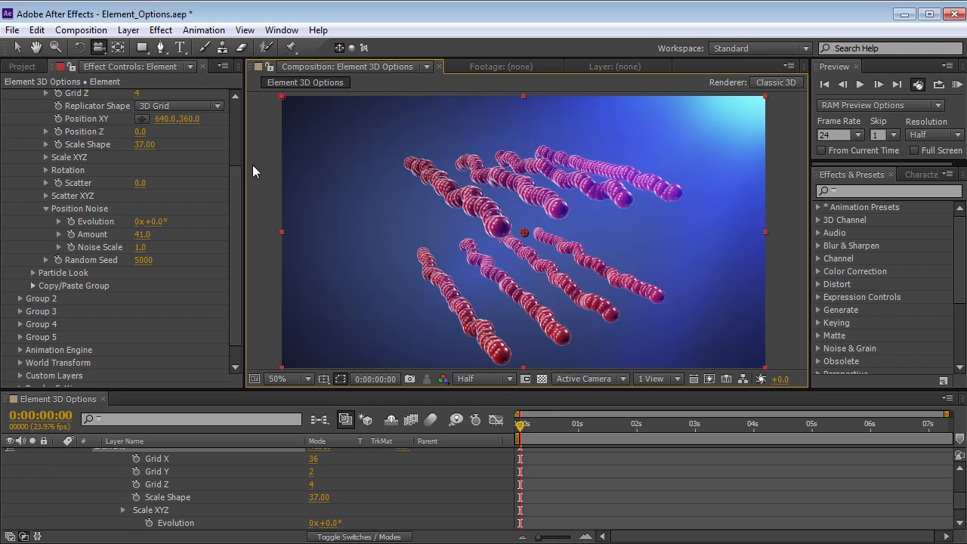
# Switch Group 1's replicator shape to Ring and deselect all layers.
pyautogui.scroll(4, 236, 220)
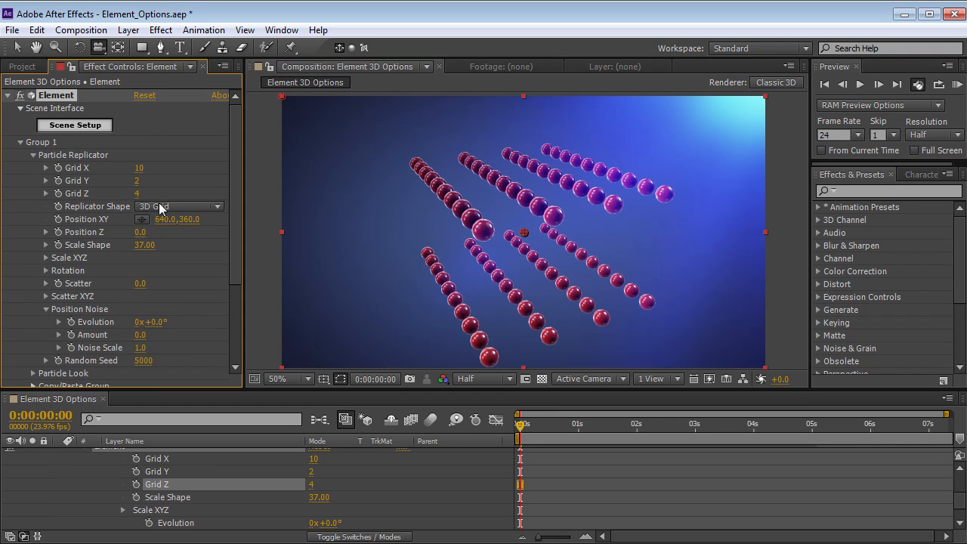
pyautogui.click(179, 207)
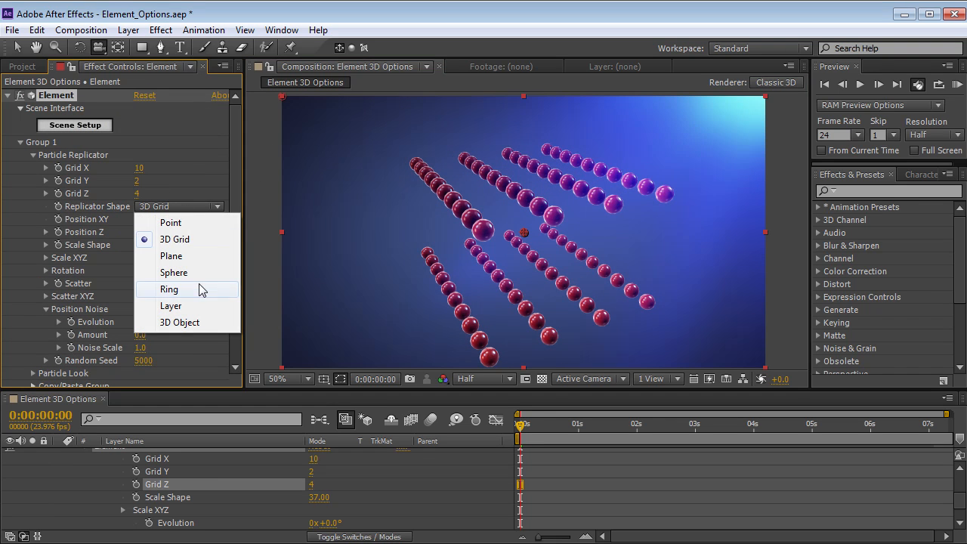
pyautogui.click(198, 290)
pyautogui.moveTo(472, 221); pyautogui.dragTo(486, 261)
pyautogui.click(158, 182)
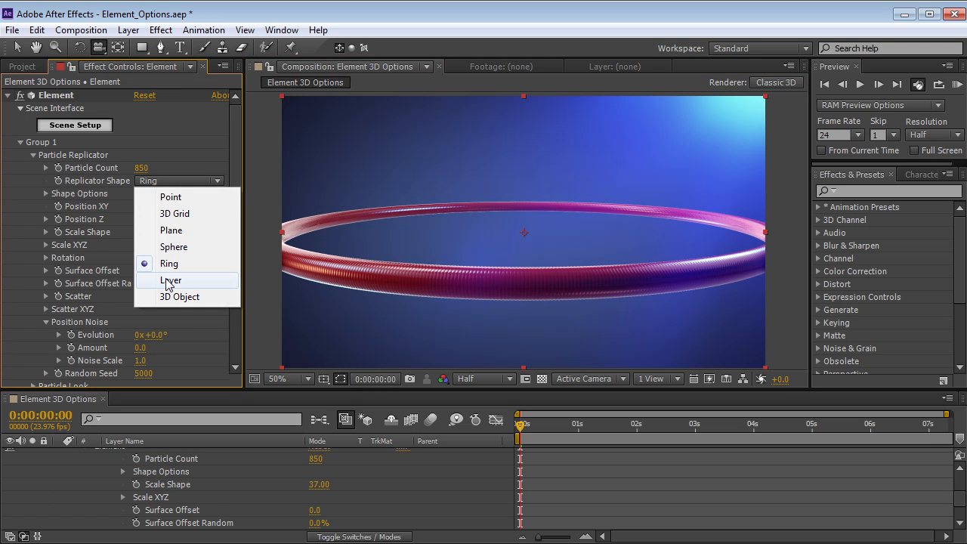
pyautogui.click(564, 500)
pyautogui.press('v')
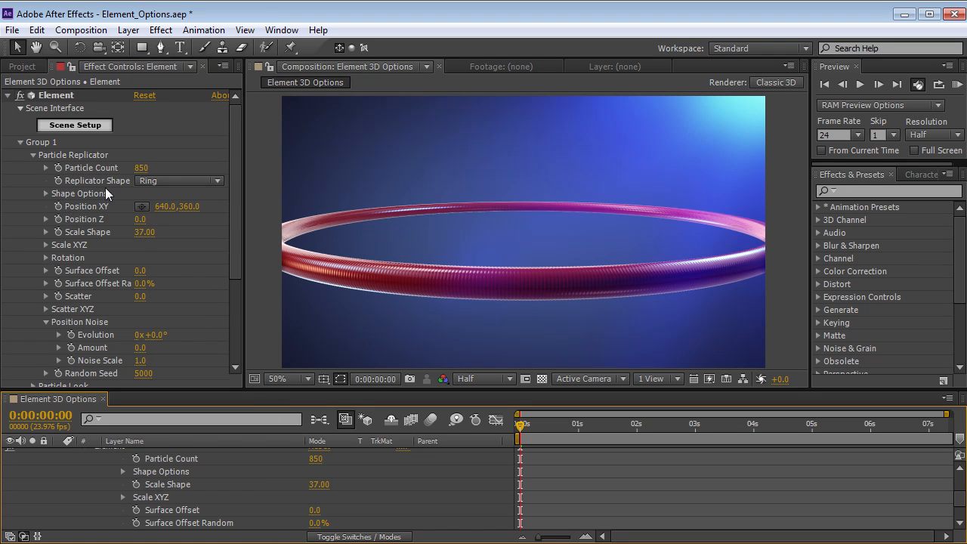
# Create a new solid layer with the default gray-blue colour settings.
pyautogui.click(128, 30)
pyautogui.moveTo(149, 47)
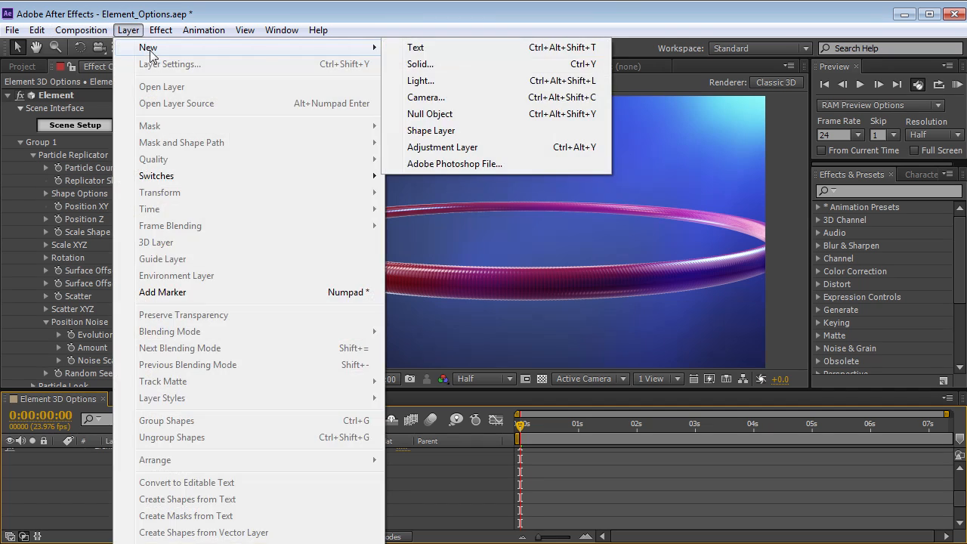
pyautogui.click(413, 67)
pyautogui.press('Return')
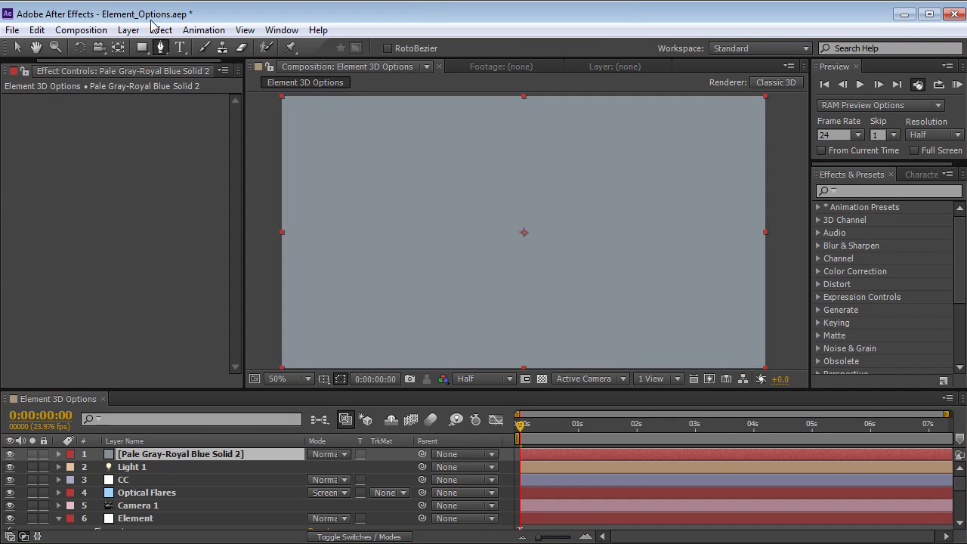
# Draw a closed, irregular curved mask with the Pen tool across most of the new solid.
pyautogui.click(160, 47)
pyautogui.click(352, 168)
pyautogui.moveTo(395, 135); pyautogui.dragTo(434, 144)
pyautogui.moveTo(516, 181)
pyautogui.mouseDown()
pyautogui.moveTo(520, 197)
pyautogui.moveTo(544, 195)
pyautogui.mouseUp()
pyautogui.moveTo(587, 179); pyautogui.dragTo(607, 159)
pyautogui.moveTo(674, 153); pyautogui.dragTo(707, 190)
pyautogui.moveTo(720, 276); pyautogui.dragTo(686, 281)
pyautogui.moveTo(606, 257); pyautogui.dragTo(588, 284)
pyautogui.moveTo(529, 339); pyautogui.dragTo(502, 334)
pyautogui.moveTo(444, 294); pyautogui.dragTo(448, 271)
pyautogui.moveTo(441, 233); pyautogui.dragTo(414, 243)
pyautogui.moveTo(344, 233); pyautogui.dragTo(329, 216)
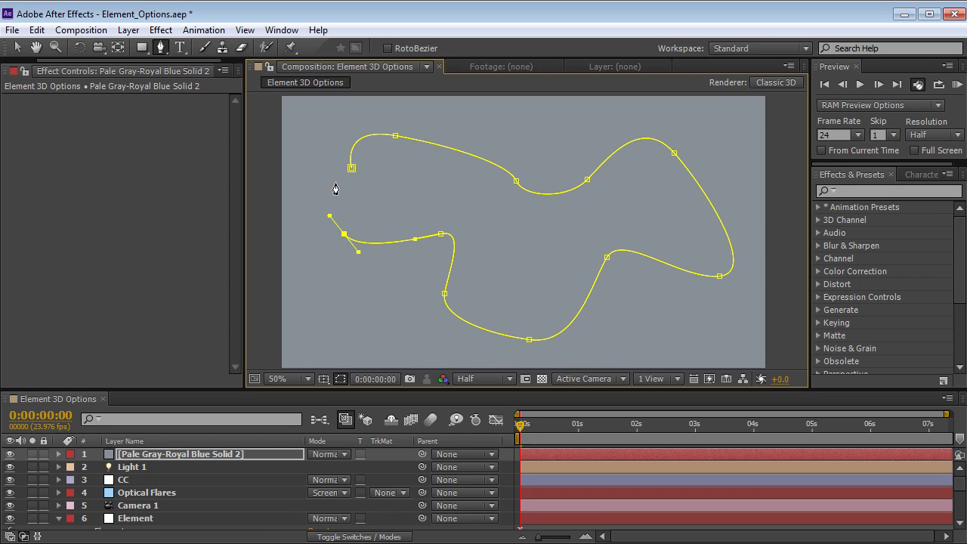
pyautogui.click(352, 167)
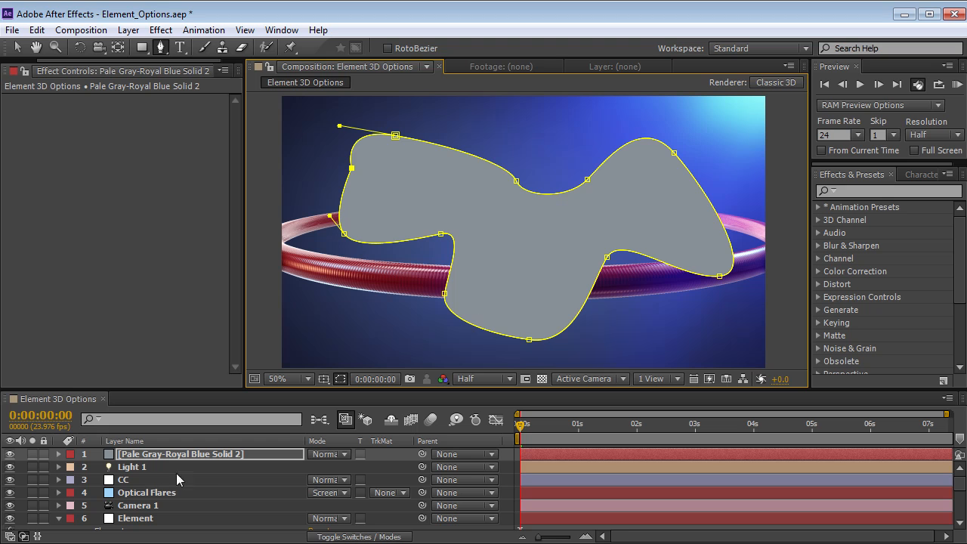
pyautogui.press('v')
# Pre-compose the masked solid, moving all attributes into the new composition.
pyautogui.click(133, 30)
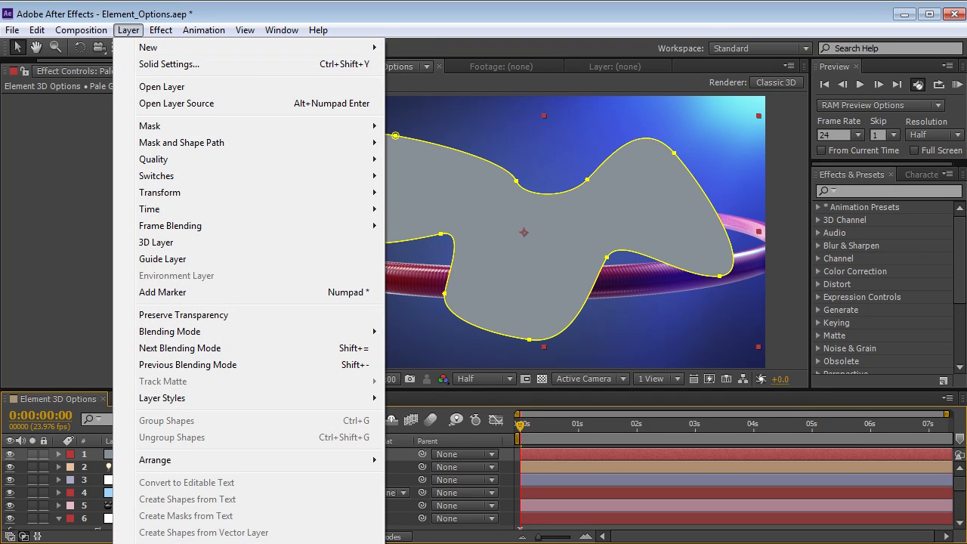
pyautogui.hotkey('ctrl', 'shift', 'c')
pyautogui.moveTo(632, 347); pyautogui.dragTo(412, 218)
pyautogui.click(377, 328)
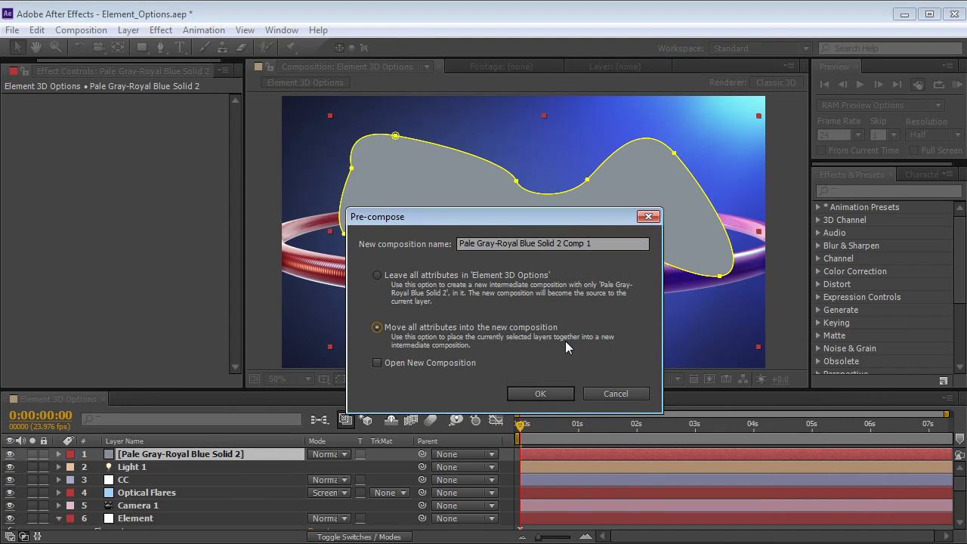
pyautogui.click(541, 394)
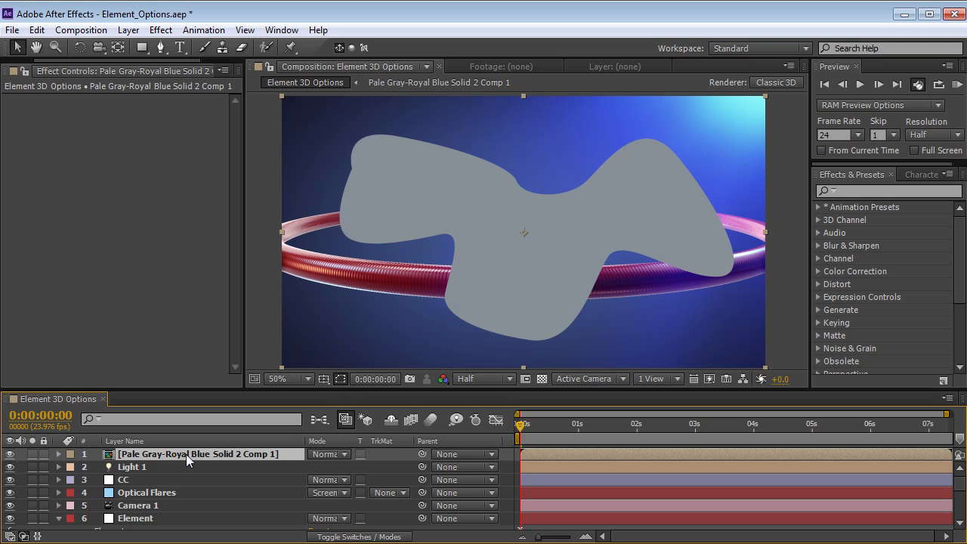
# Rename the pre-composed layer as Array and hide it.
pyautogui.press('Return')
pyautogui.write('Arra')
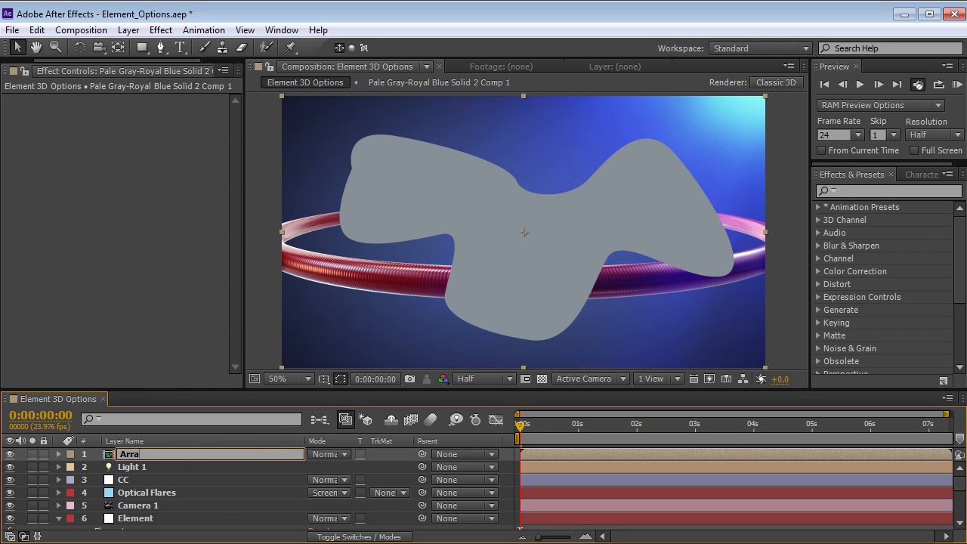
pyautogui.write('y')
pyautogui.press('Return')
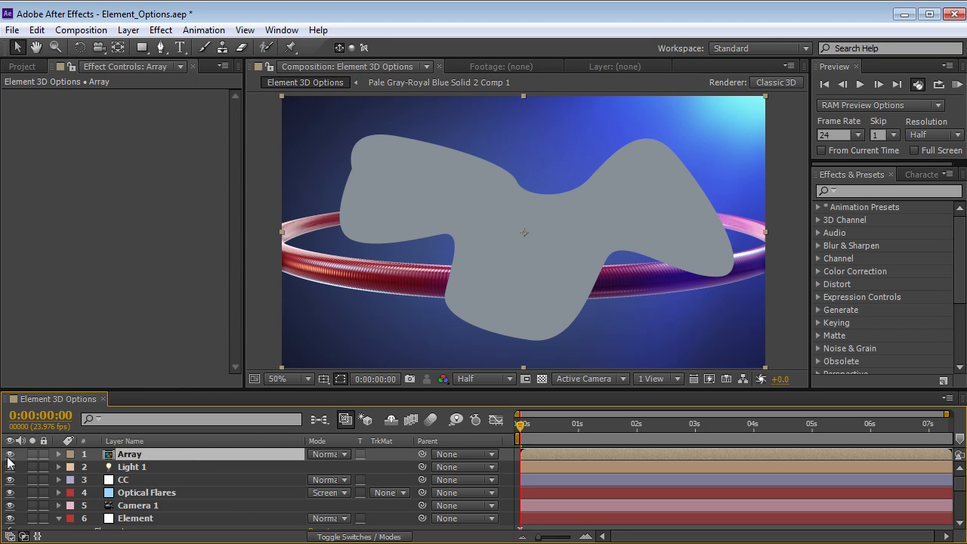
pyautogui.click(9, 455)
# Set the Element layer's replicator shape to Layer, with Array as the custom layer and Automatic distribution.
pyautogui.click(144, 519)
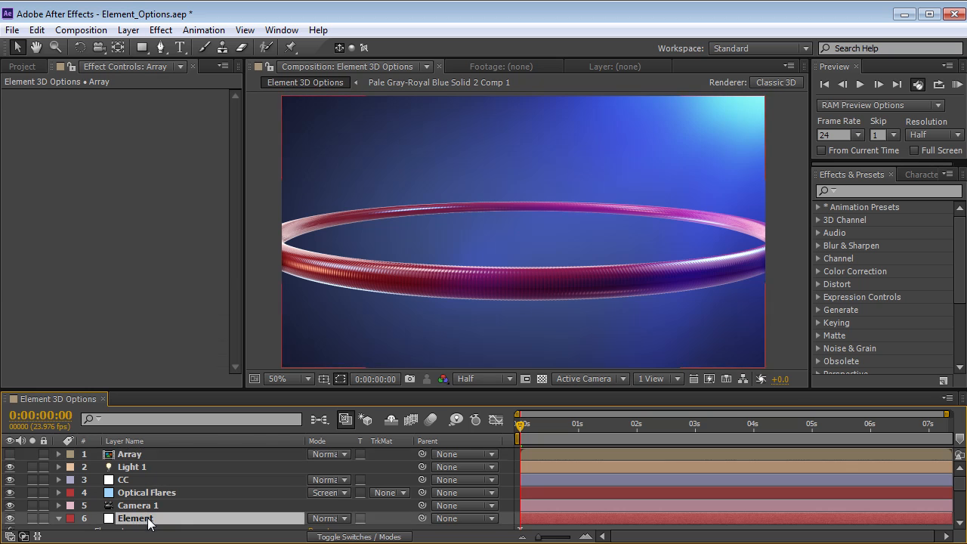
pyautogui.click(170, 182)
pyautogui.click(173, 285)
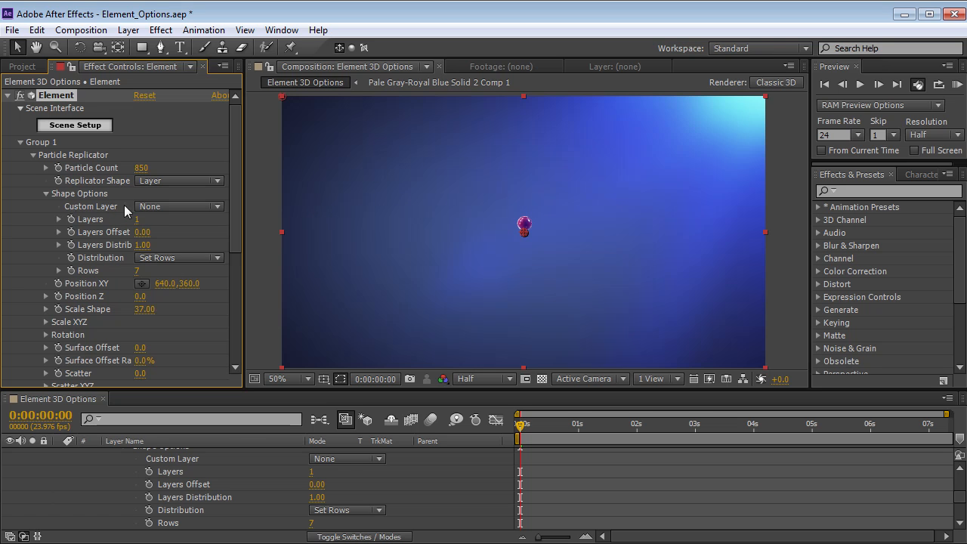
pyautogui.click(150, 210)
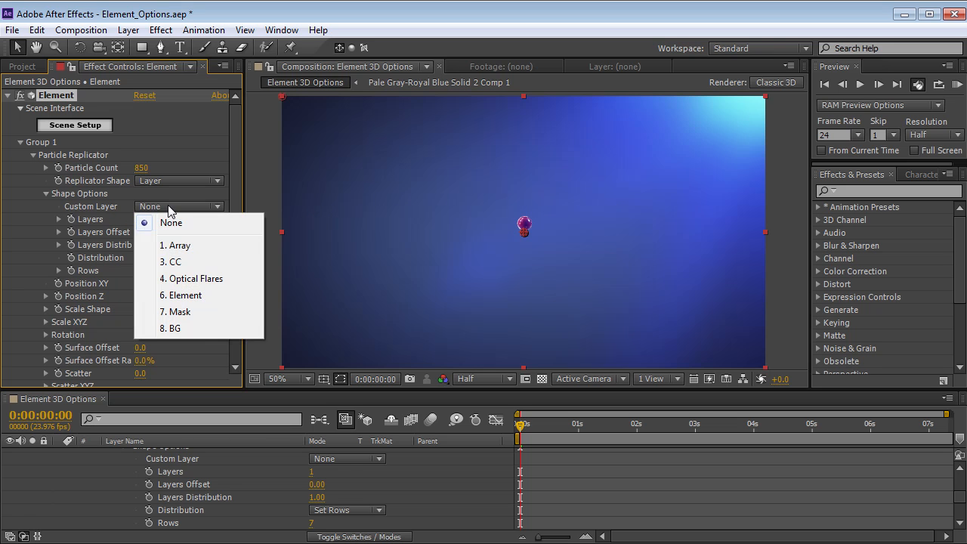
pyautogui.click(196, 247)
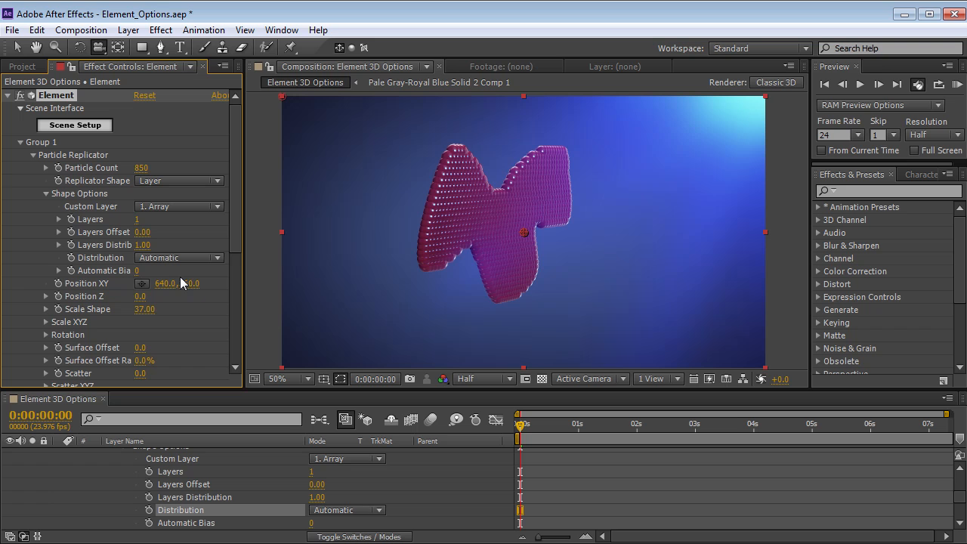
pyautogui.moveTo(536, 238); pyautogui.dragTo(499, 257)
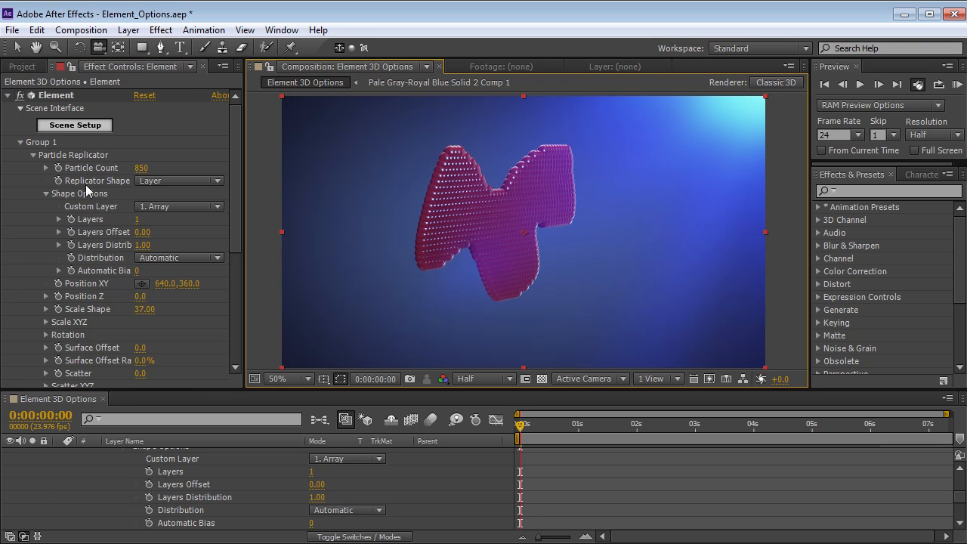
# Raise Group 1's Particle Count to 4490 and set the particle Size to 1.00.
pyautogui.moveTo(140, 172); pyautogui.dragTo(390, 151)
pyautogui.click(33, 155)
pyautogui.click(33, 167)
pyautogui.moveTo(140, 181); pyautogui.dragTo(141, 181)
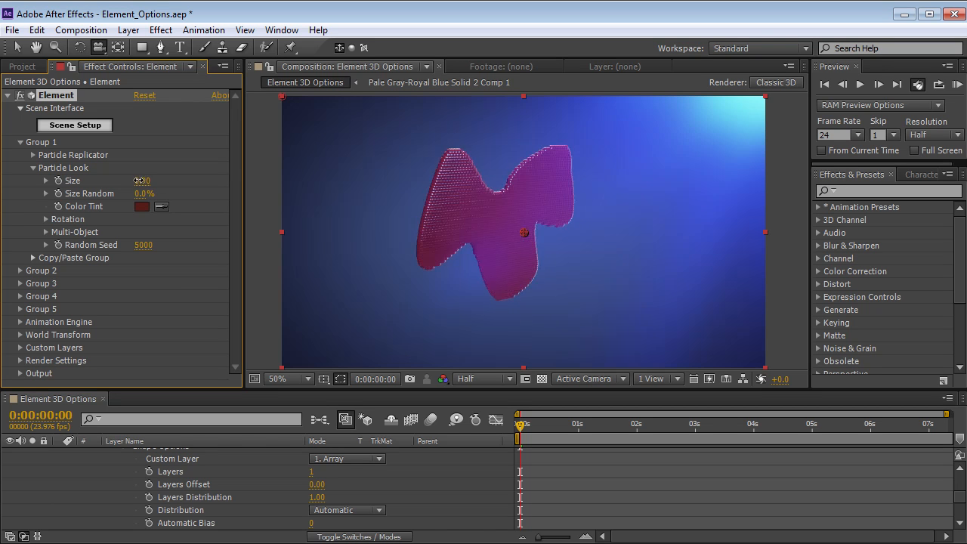
pyautogui.moveTo(451, 205); pyautogui.dragTo(338, 194)
pyautogui.click(35, 167)
# Deform the layer-shaped particle array with a Position Noise Amount of 82 and a Noise Scale of 0.6.
pyautogui.click(33, 155)
pyautogui.scroll(-5, 55, 214)
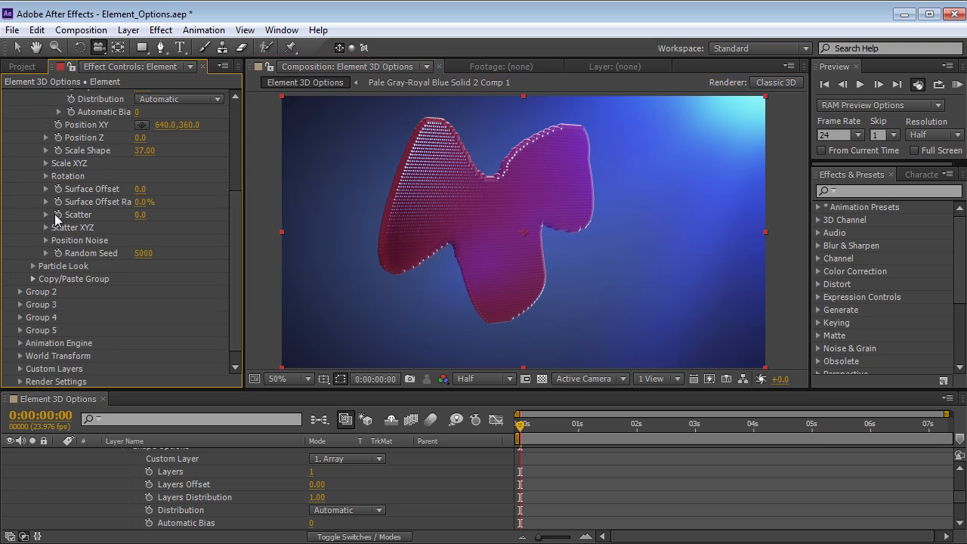
pyautogui.click(47, 240)
pyautogui.moveTo(141, 266)
pyautogui.mouseDown()
pyautogui.moveTo(161, 266)
pyautogui.moveTo(135, 279)
pyautogui.moveTo(152, 278)
pyautogui.mouseUp()
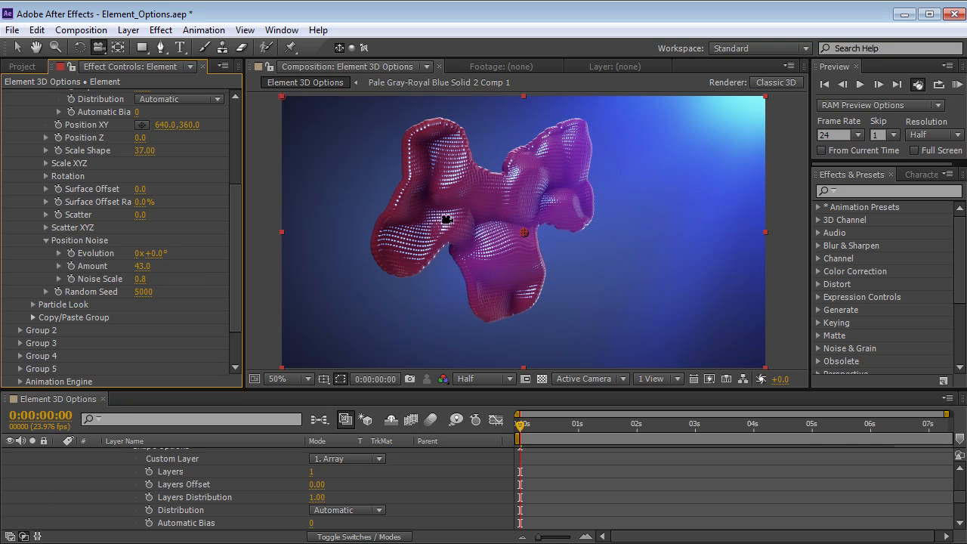
pyautogui.moveTo(425, 227); pyautogui.dragTo(390, 255)
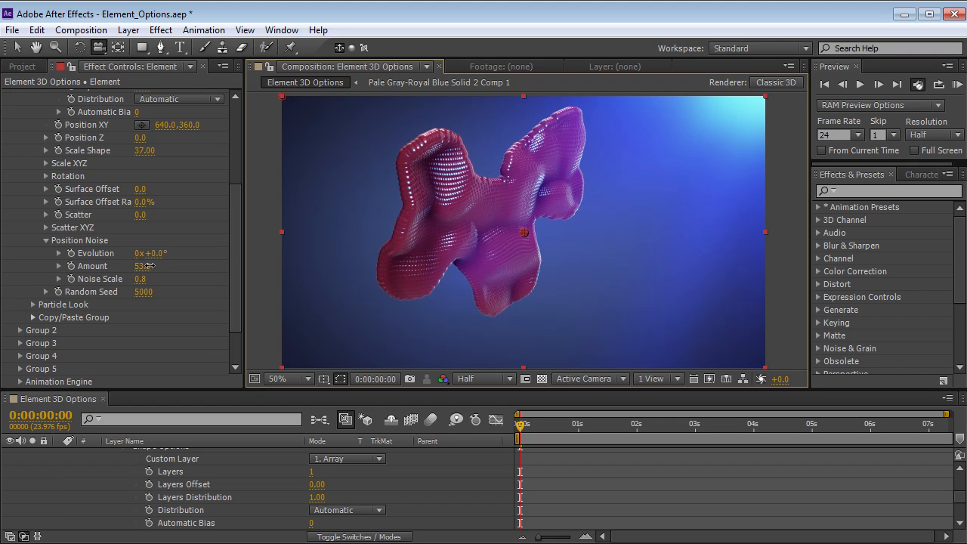
pyautogui.moveTo(167, 262); pyautogui.dragTo(139, 279)
# Reduce the particle Size in Group 1's Particle Look to 0.62.
pyautogui.click(32, 305)
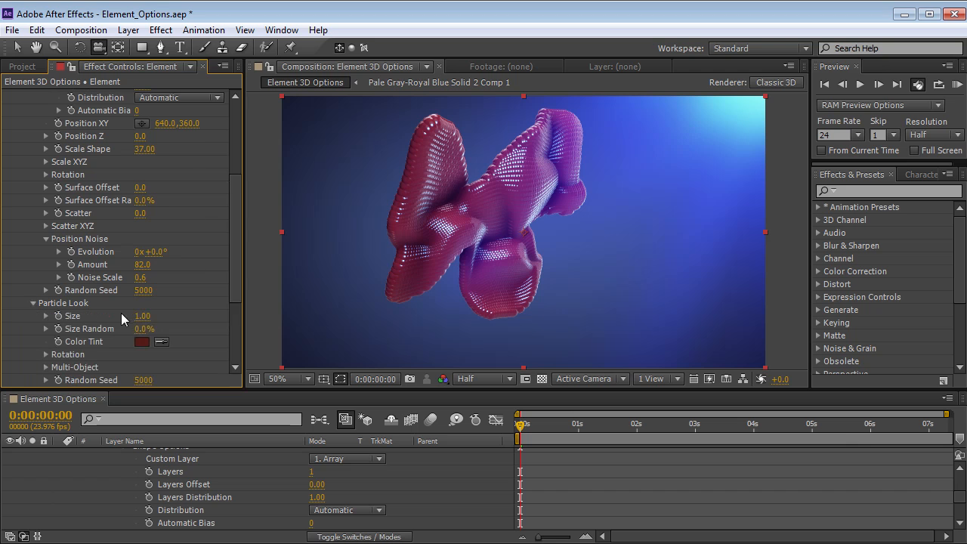
pyautogui.moveTo(141, 317); pyautogui.dragTo(104, 316)
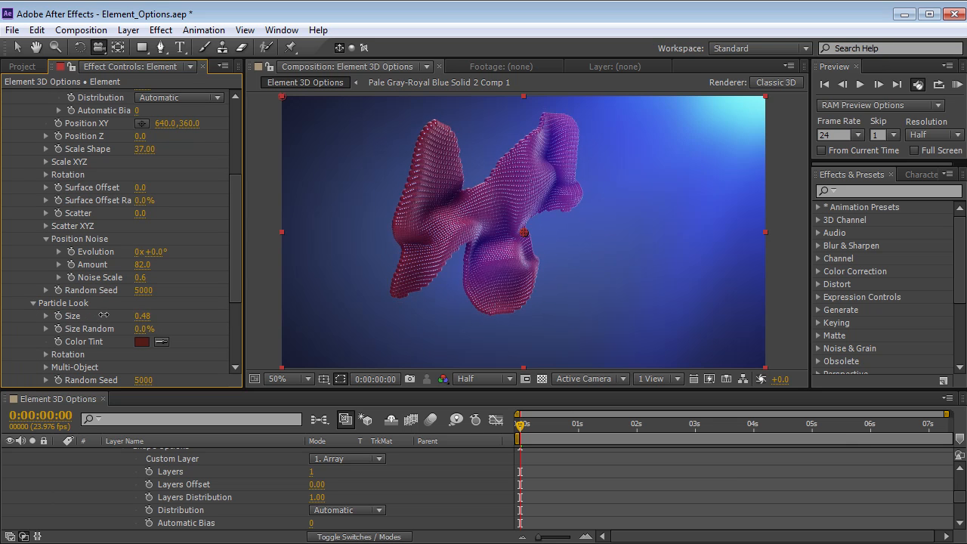
pyautogui.moveTo(459, 248); pyautogui.dragTo(521, 256)
# Try a Position Noise Amount of 315 on the particle array.
pyautogui.moveTo(142, 264); pyautogui.dragTo(106, 265)
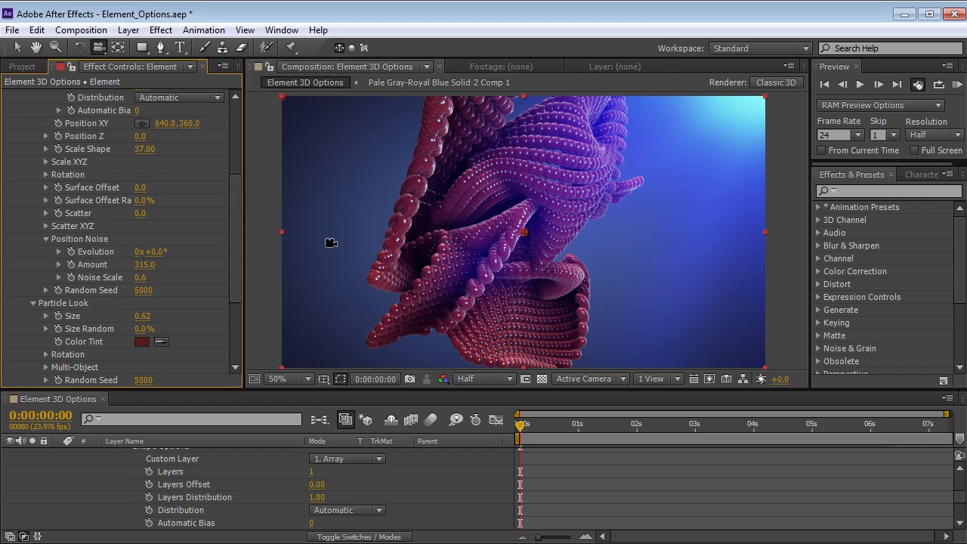
pyautogui.scroll(5, 151, 227)
pyautogui.click(173, 181)
pyautogui.click(192, 162)
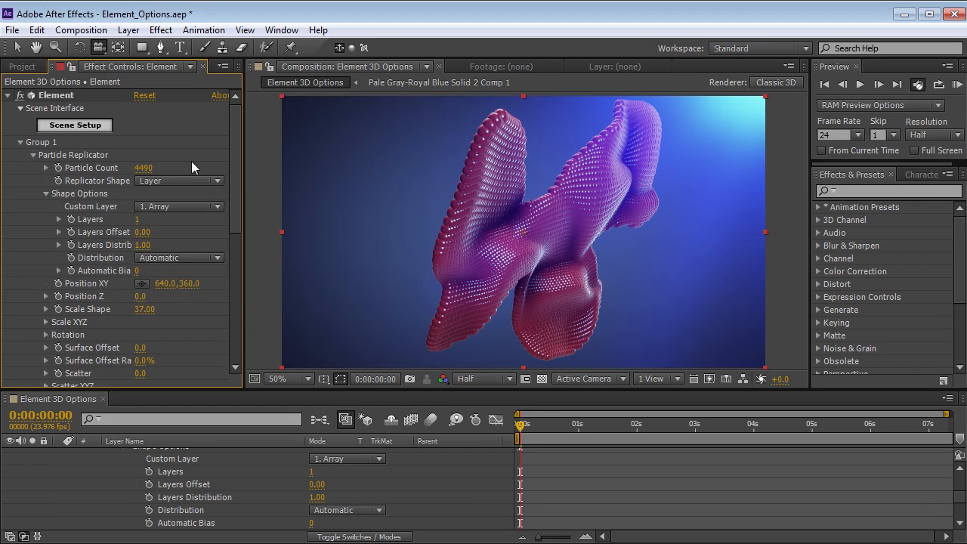
# Set the Position Noise Amount to 0 and save the project.
pyautogui.moveTo(234, 189); pyautogui.dragTo(237, 258)
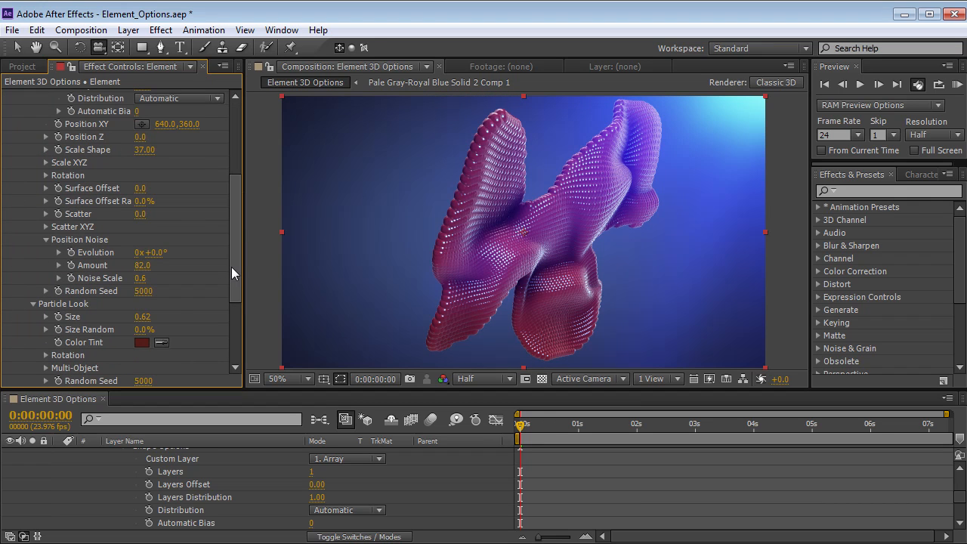
pyautogui.click(142, 266)
pyautogui.write('0')
pyautogui.press('Return')
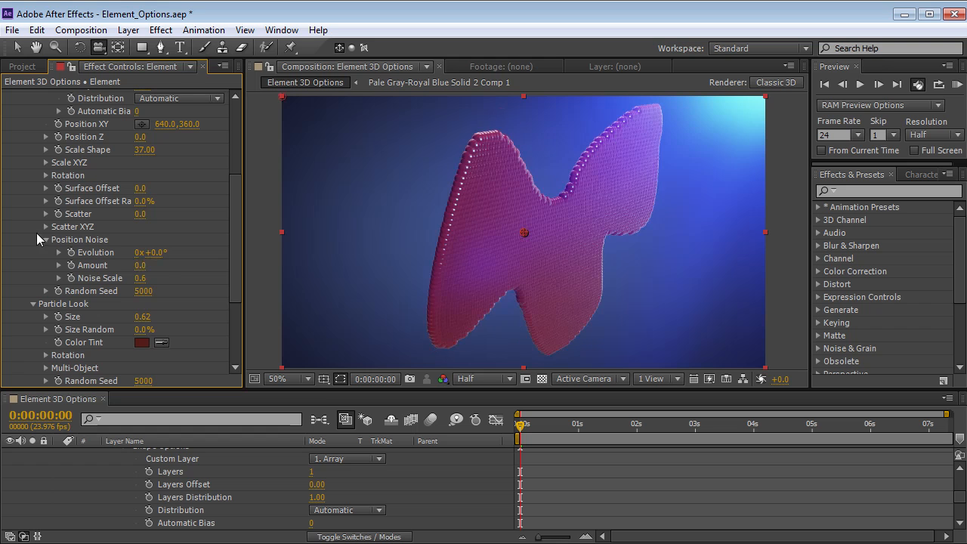
pyautogui.scroll(5, 220, 268)
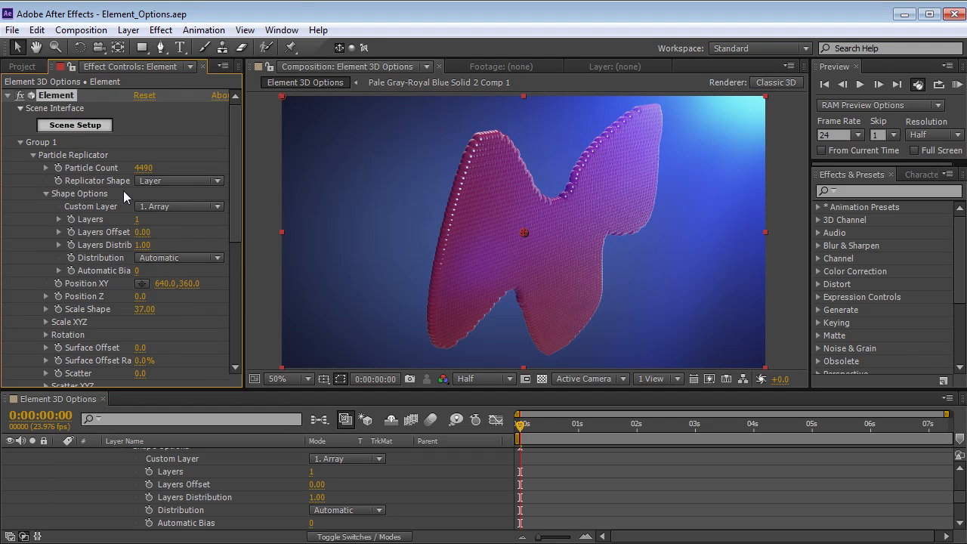
# Leave the replicator shape set to Layer and open Element's Scene Setup.
pyautogui.click(170, 185)
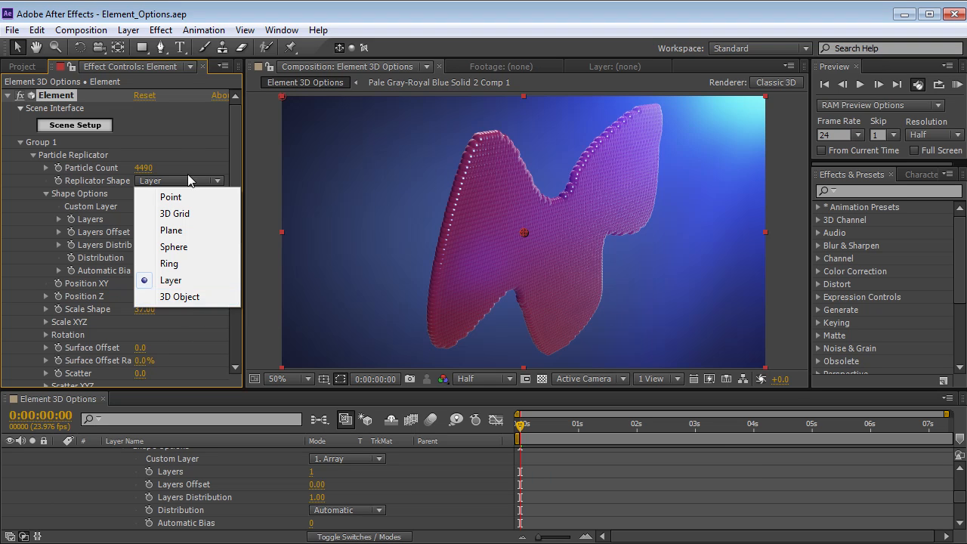
pyautogui.click(176, 145)
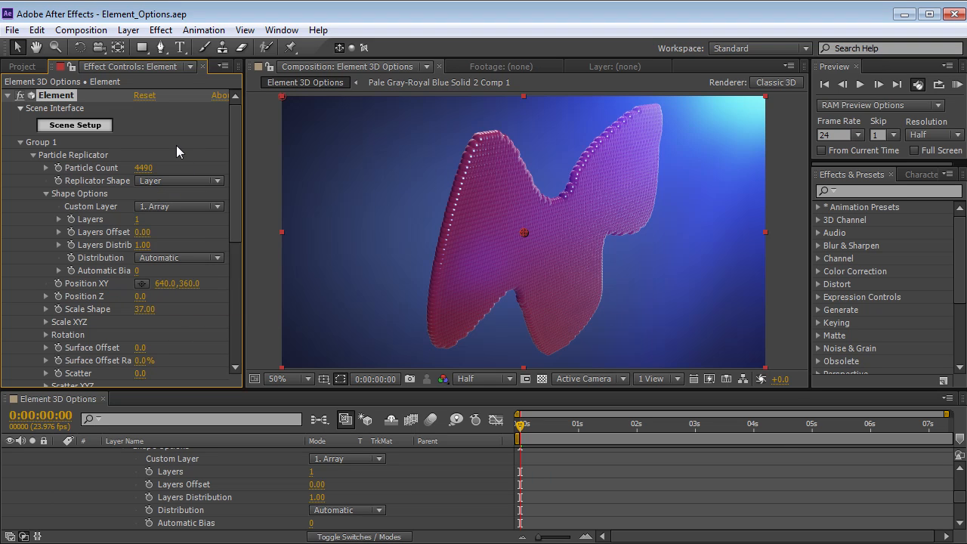
pyautogui.click(76, 125)
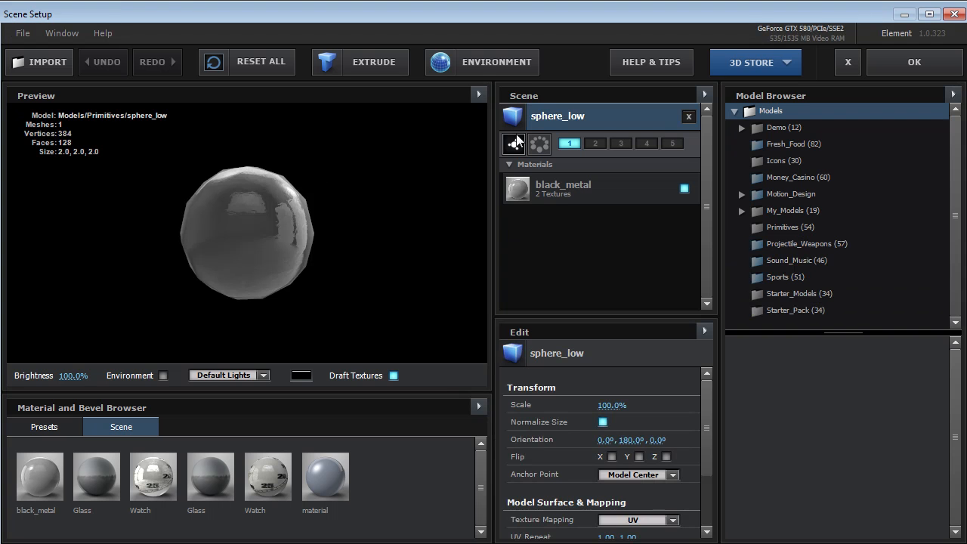
# Add the stopwatch model from the Demo folder to the scene and assign it as Group 1's custom replicator shape.
pyautogui.moveTo(286, 212); pyautogui.dragTo(308, 190)
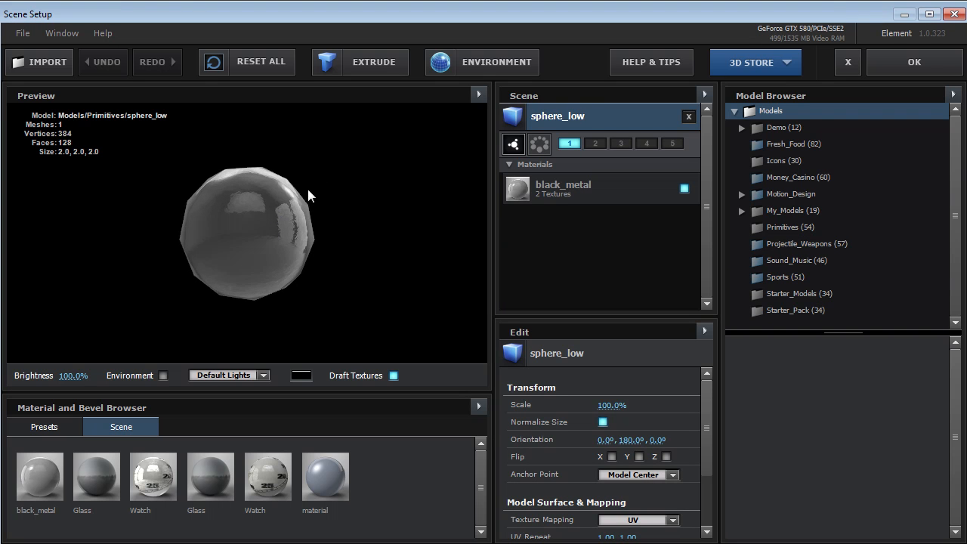
pyautogui.click(785, 127)
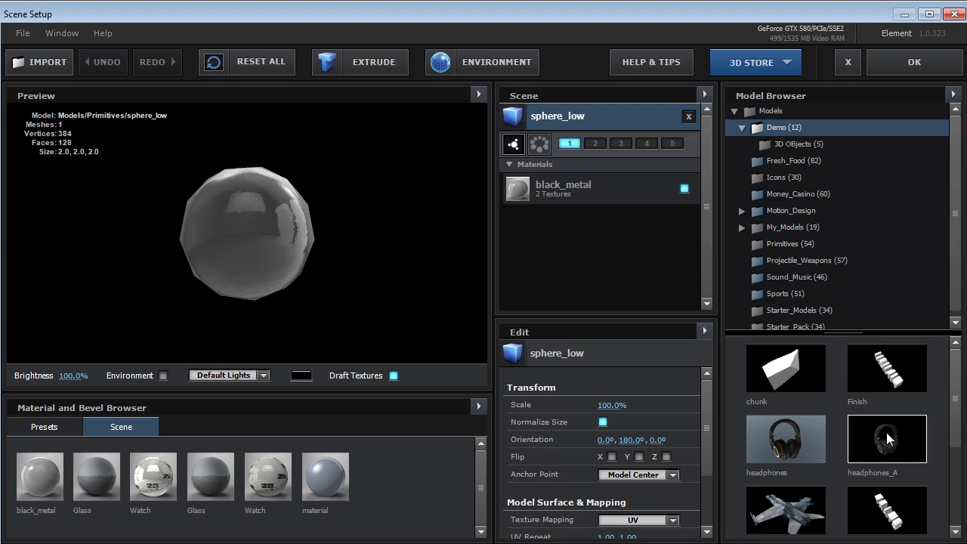
pyautogui.scroll(-3, 962, 394)
pyautogui.click(786, 423)
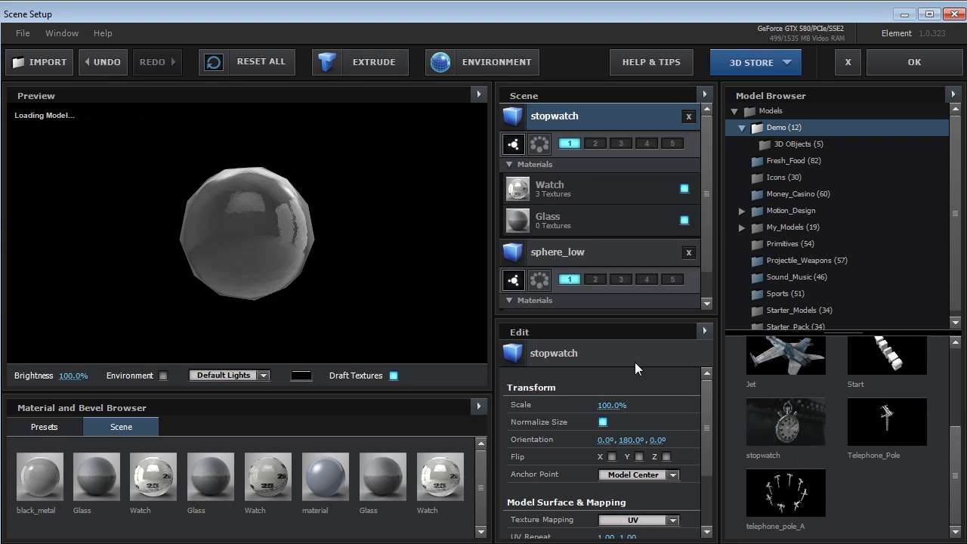
pyautogui.moveTo(249, 225); pyautogui.dragTo(315, 181)
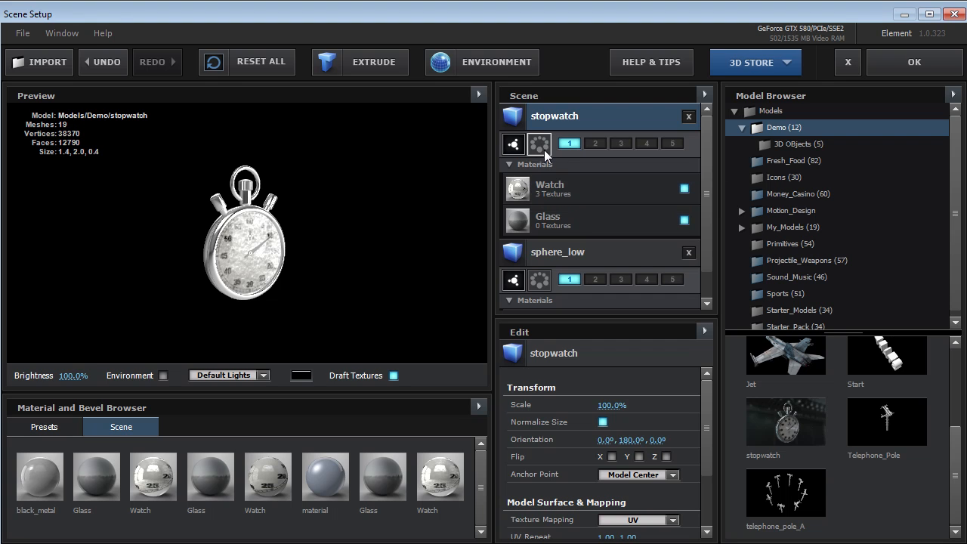
pyautogui.click(544, 149)
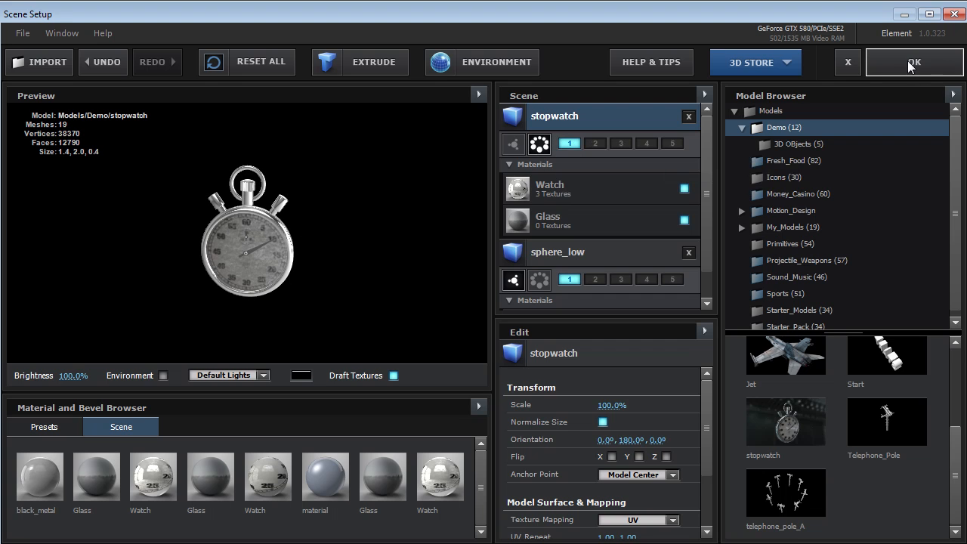
# Display the stopwatch preview as a Point Cloud and inspect its vertices from different angles.
pyautogui.scroll(5, 253, 246)
pyautogui.moveTo(277, 255); pyautogui.dragTo(321, 234)
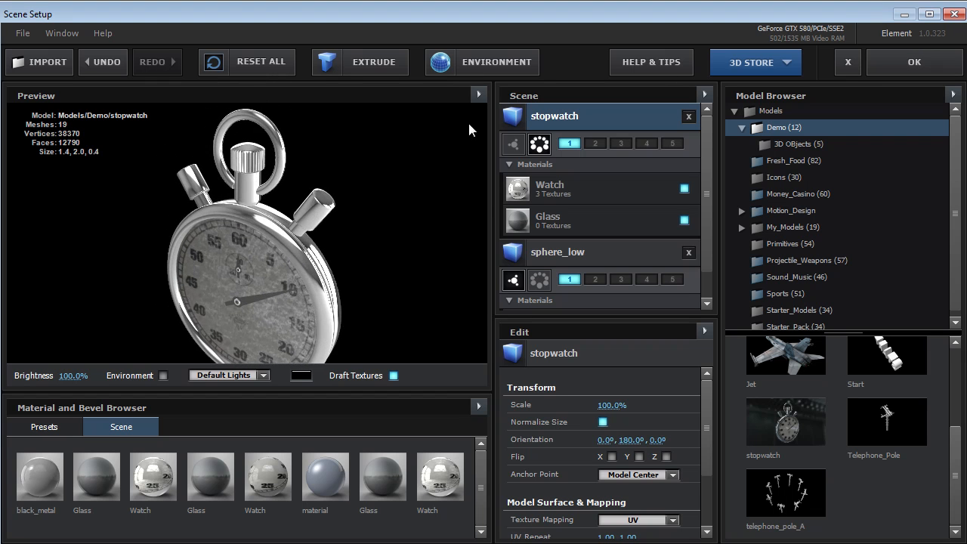
pyautogui.click(481, 96)
pyautogui.click(513, 192)
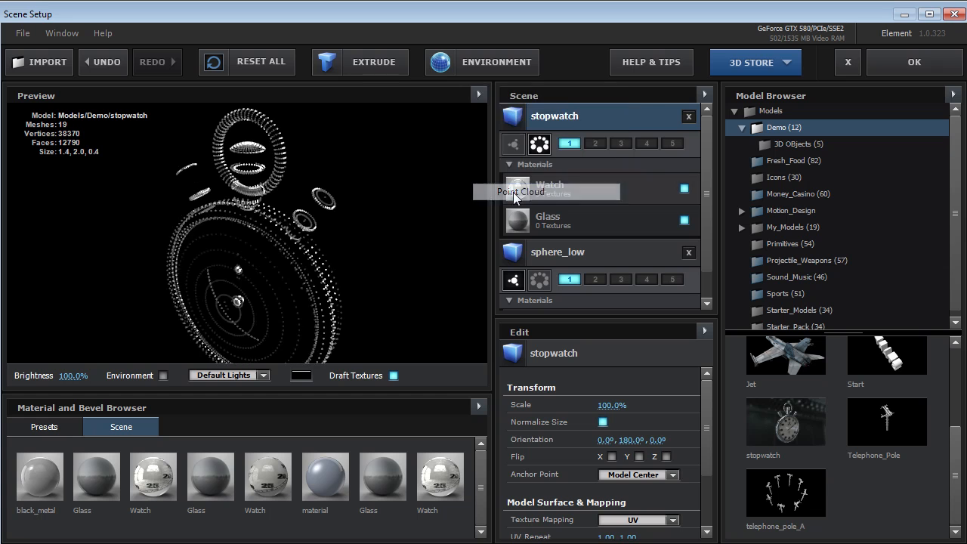
pyautogui.moveTo(225, 288); pyautogui.dragTo(288, 241)
# Display the stopwatch preview as a Wireframe and examine the mesh up close.
pyautogui.click(479, 95)
pyautogui.click(514, 192)
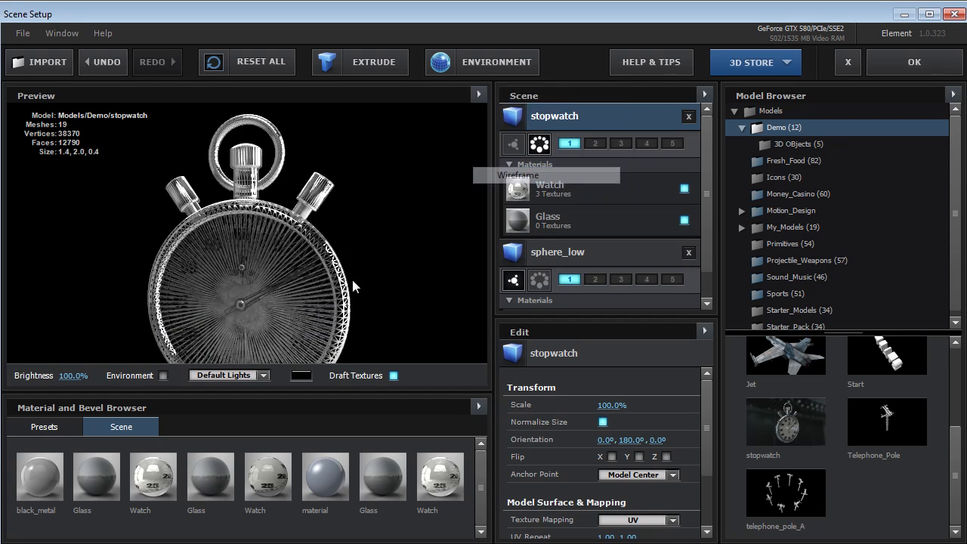
pyautogui.scroll(5, 270, 246)
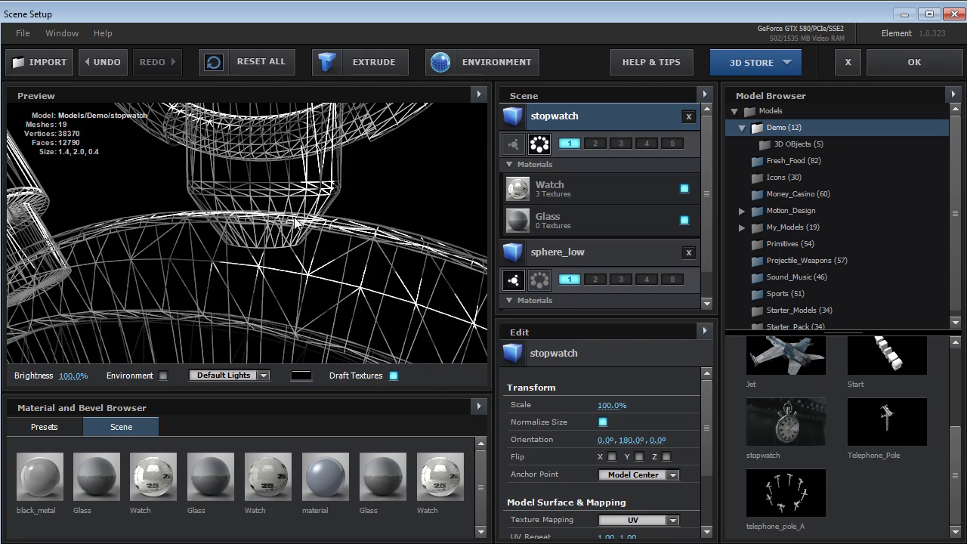
pyautogui.scroll(-5, 259, 269)
# Return the stopwatch preview to Point Cloud display and accept the Scene Setup changes.
pyautogui.click(479, 95)
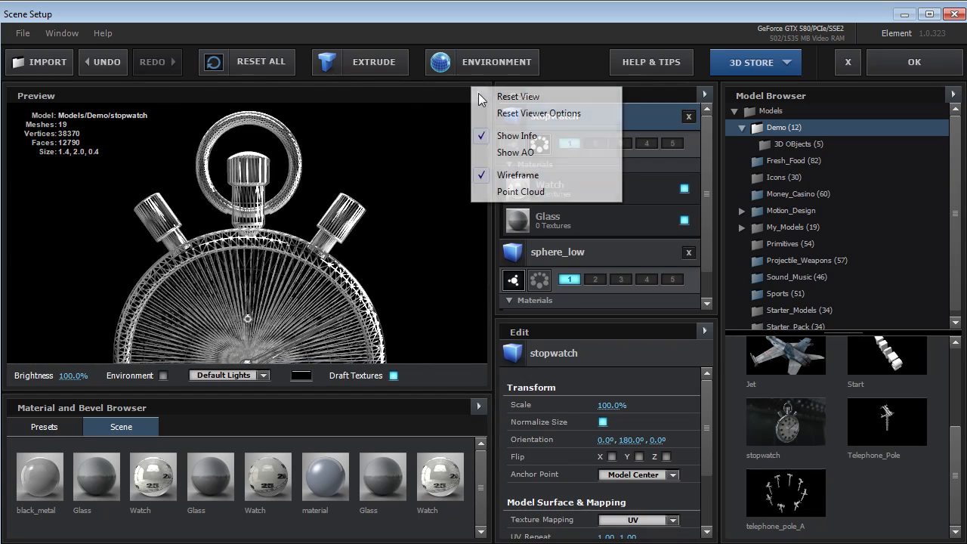
pyautogui.click(508, 191)
pyautogui.moveTo(297, 281); pyautogui.dragTo(254, 251)
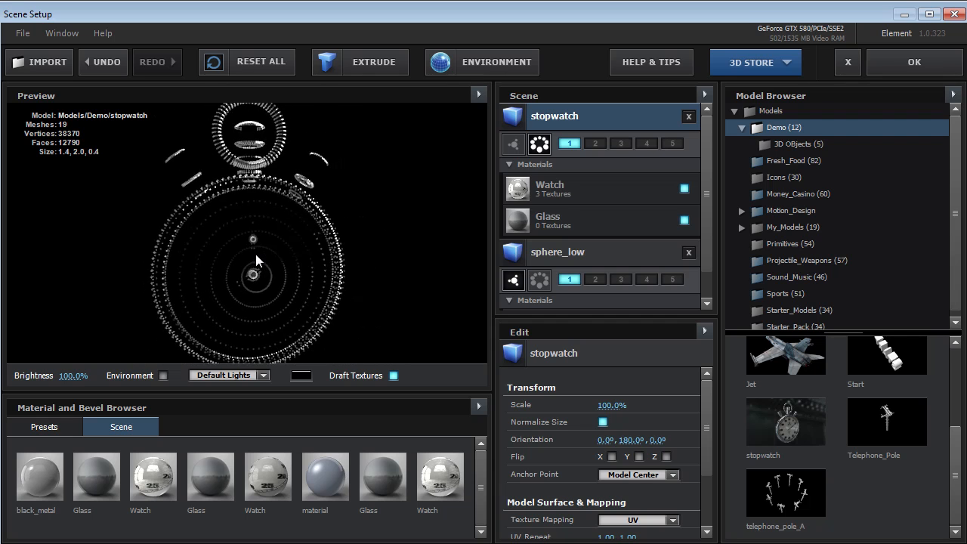
pyautogui.click(908, 63)
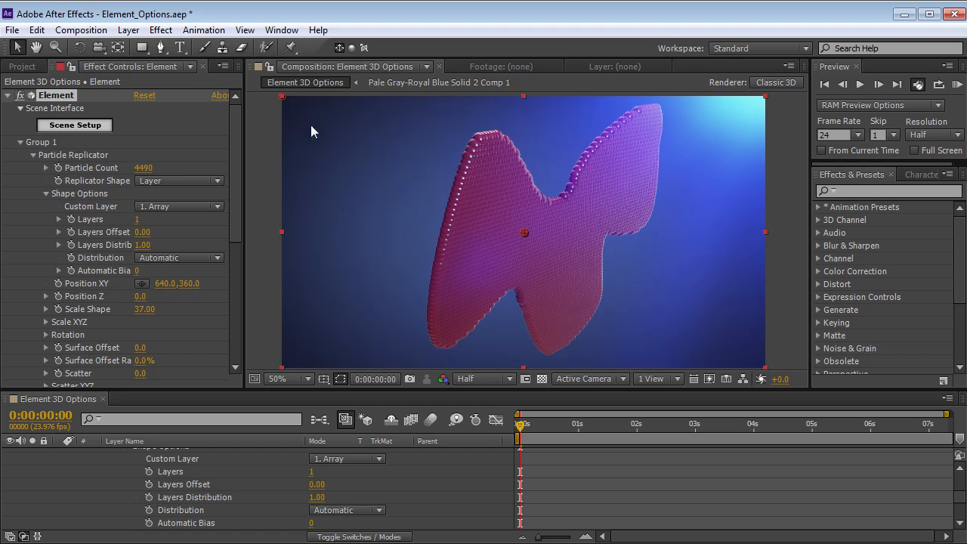
# Set Group 1's Replicator Shape to 3D Object and reduce its Scale Shape to 15.
pyautogui.click(155, 181)
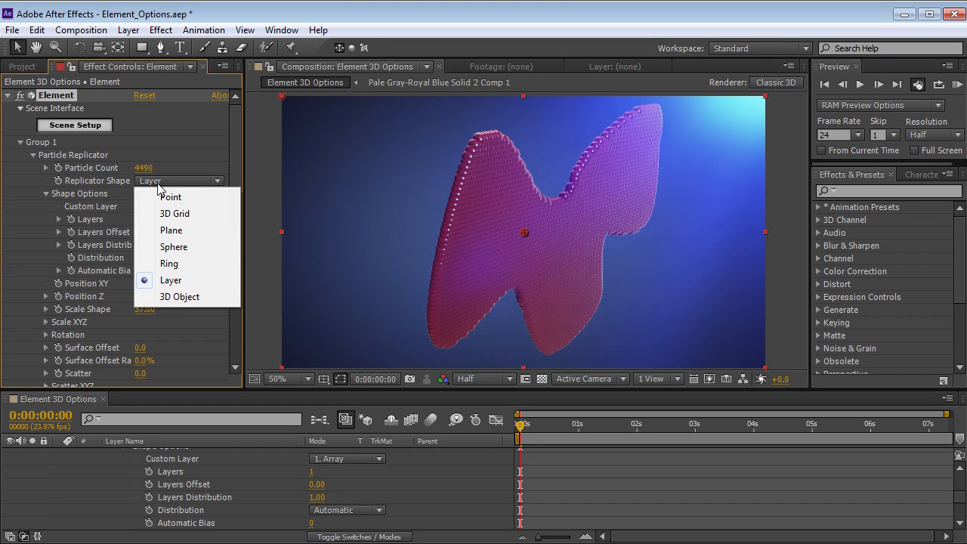
pyautogui.click(174, 298)
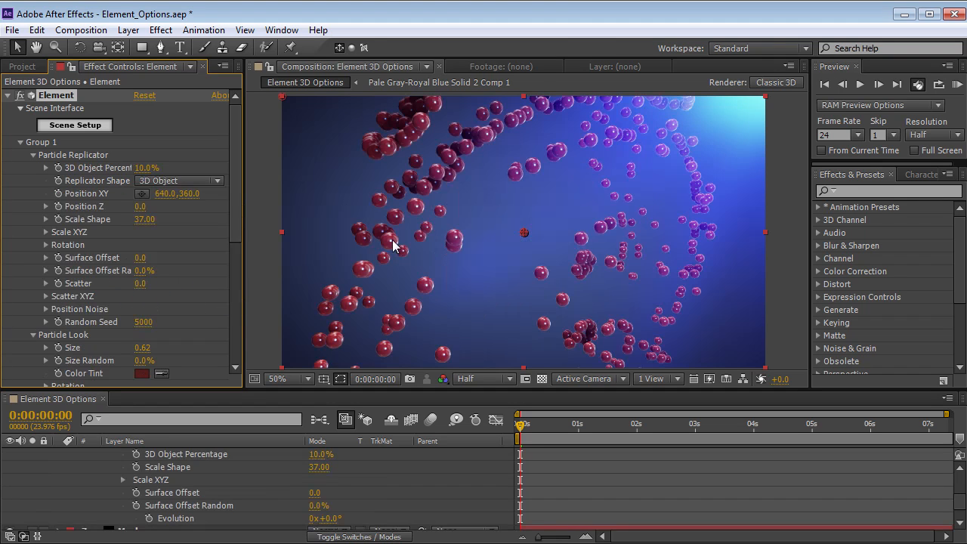
pyautogui.moveTo(141, 227); pyautogui.dragTo(124, 222)
pyautogui.press('c')
pyautogui.moveTo(572, 235); pyautogui.dragTo(582, 234)
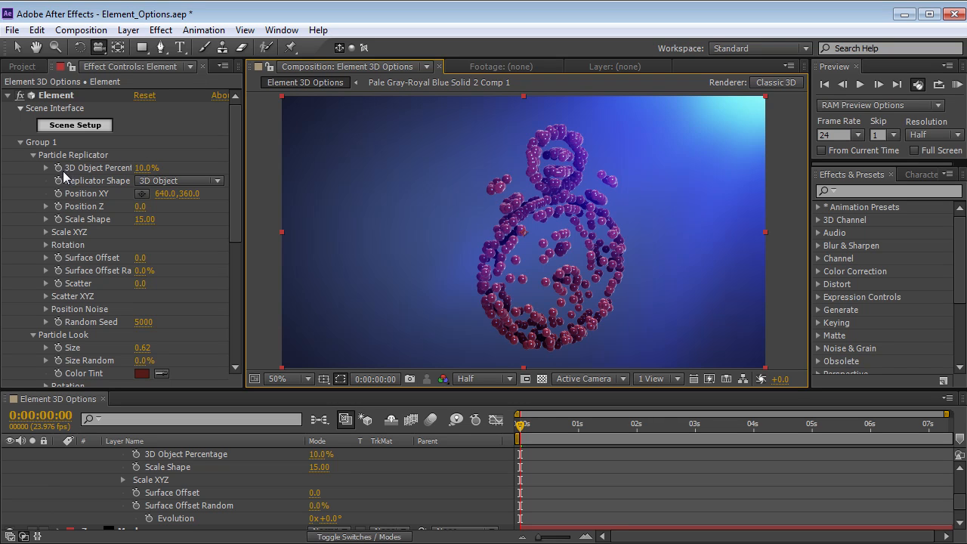
# Raise the 3D Object Percentage in Group 1's Particle Replicator to 100%.
pyautogui.moveTo(141, 173); pyautogui.dragTo(651, 259)
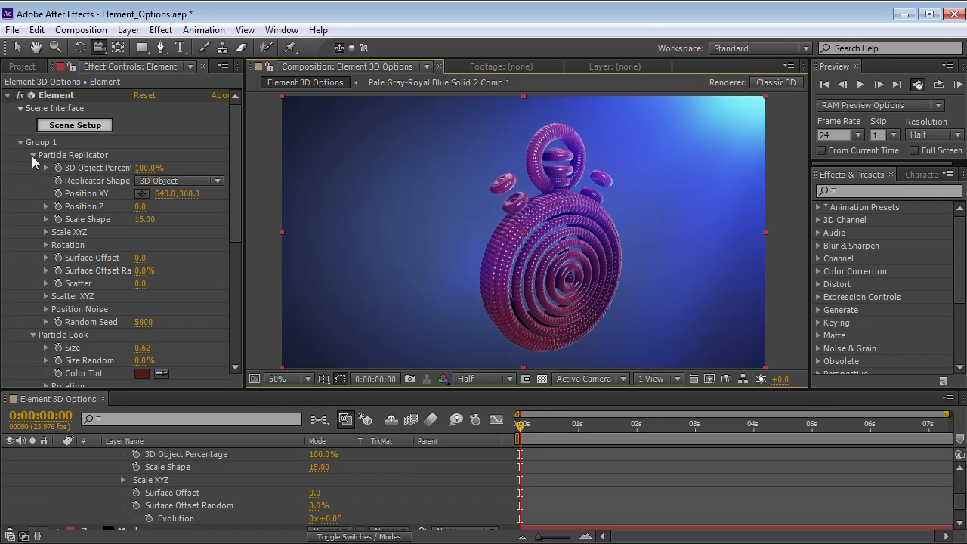
pyautogui.click(33, 154)
pyautogui.click(32, 155)
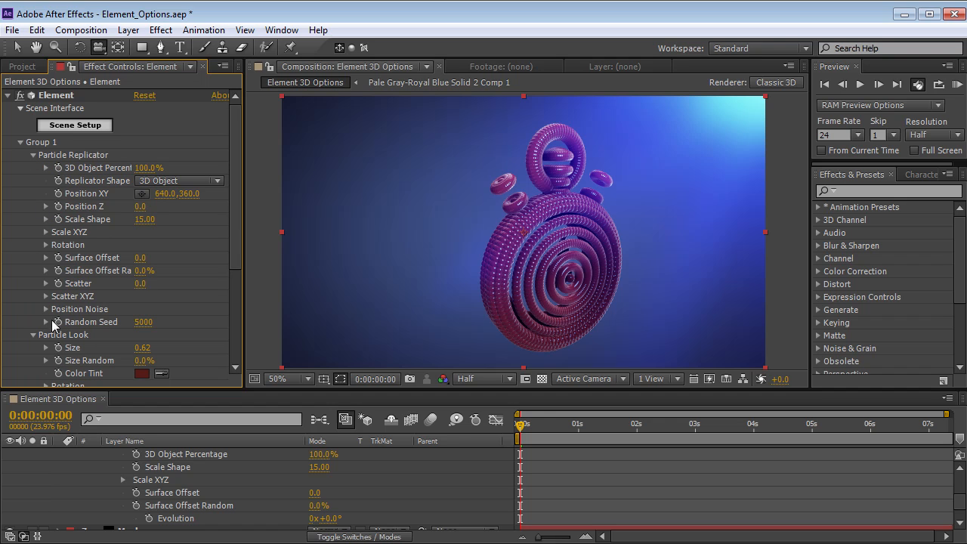
# Try a Scatter of 3.1 on the stopwatch-shaped particle array.
pyautogui.moveTo(238, 218); pyautogui.dragTo(219, 232)
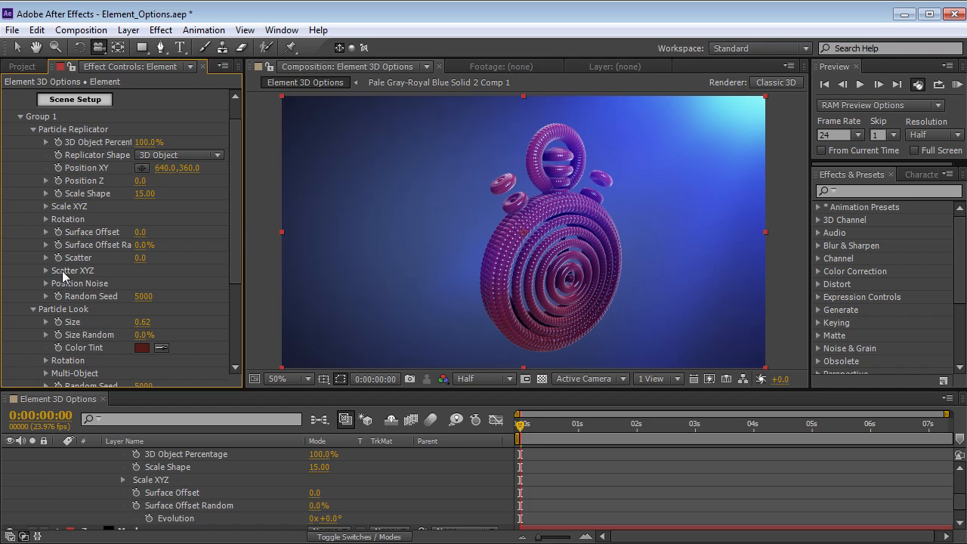
pyautogui.moveTo(139, 261); pyautogui.dragTo(206, 224)
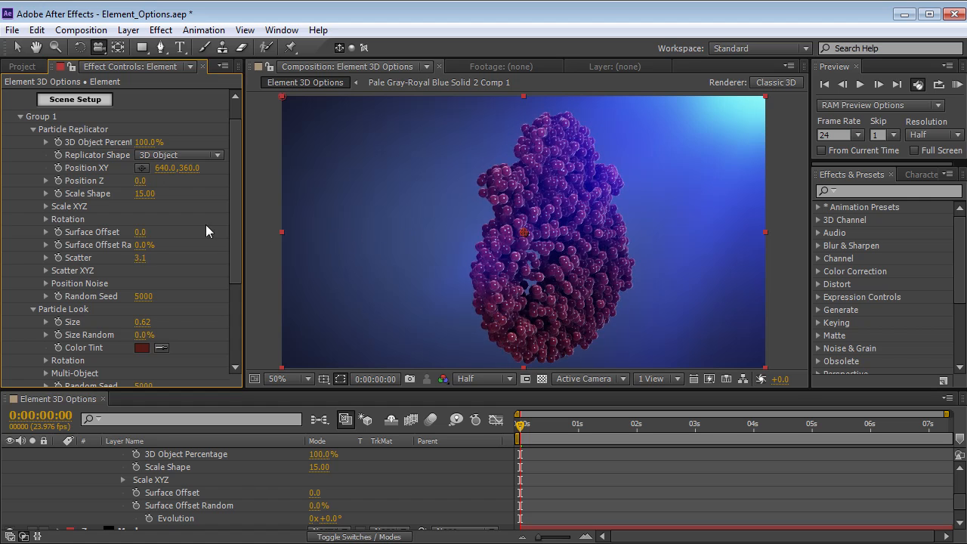
# Try a Size Random of 100% in Group 1's Particle Look.
pyautogui.click(33, 129)
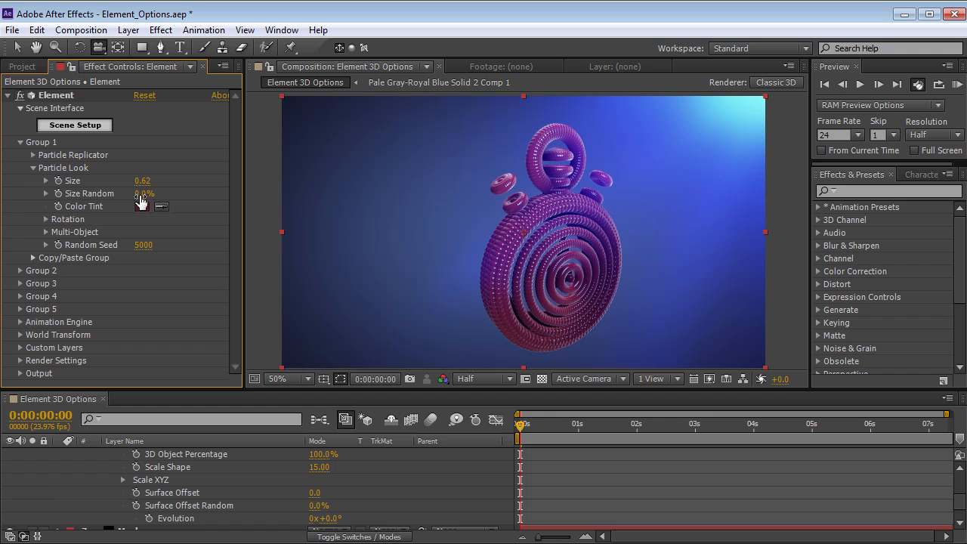
pyautogui.moveTo(141, 198); pyautogui.dragTo(223, 196)
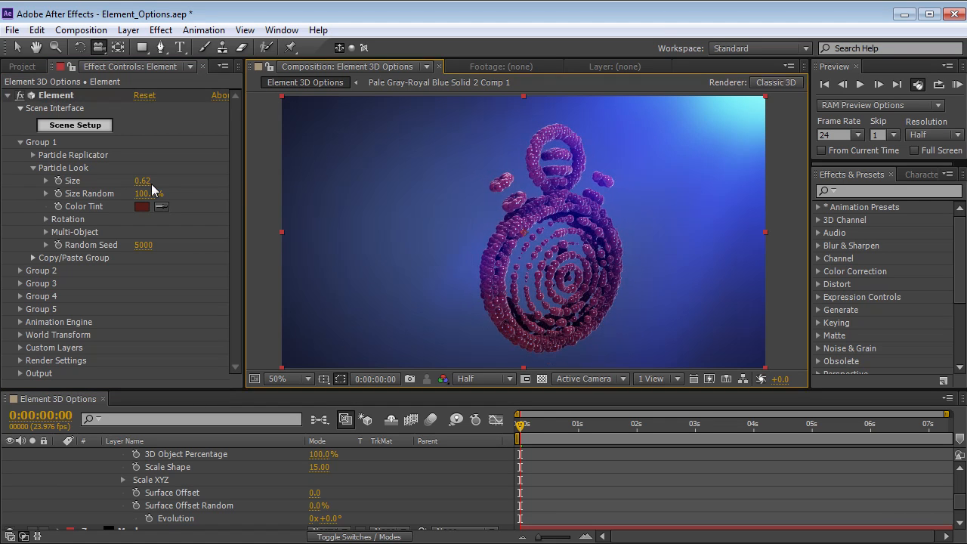
# Reduce the Scale Shape in Group 1's Particle Replicator to 14.
pyautogui.click(32, 168)
pyautogui.click(33, 156)
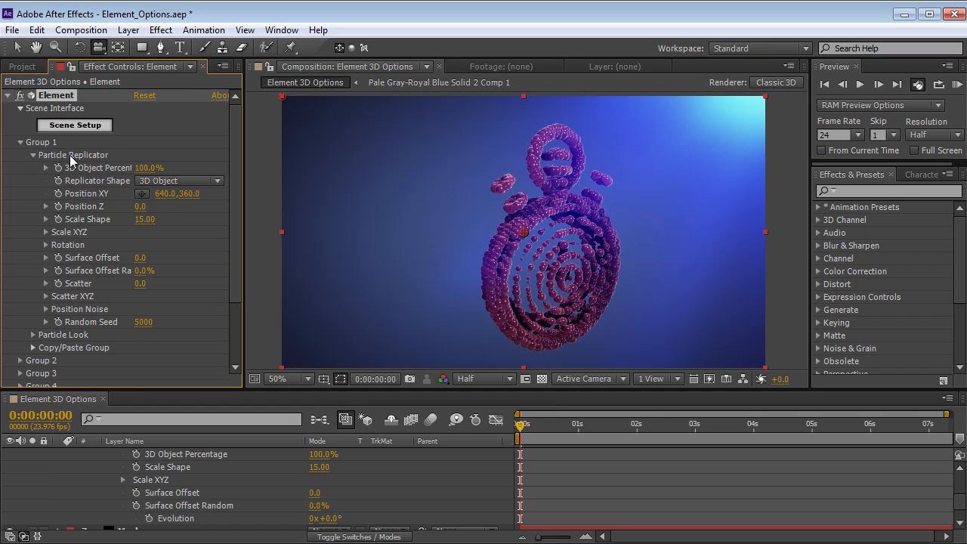
pyautogui.moveTo(232, 178); pyautogui.dragTo(233, 191)
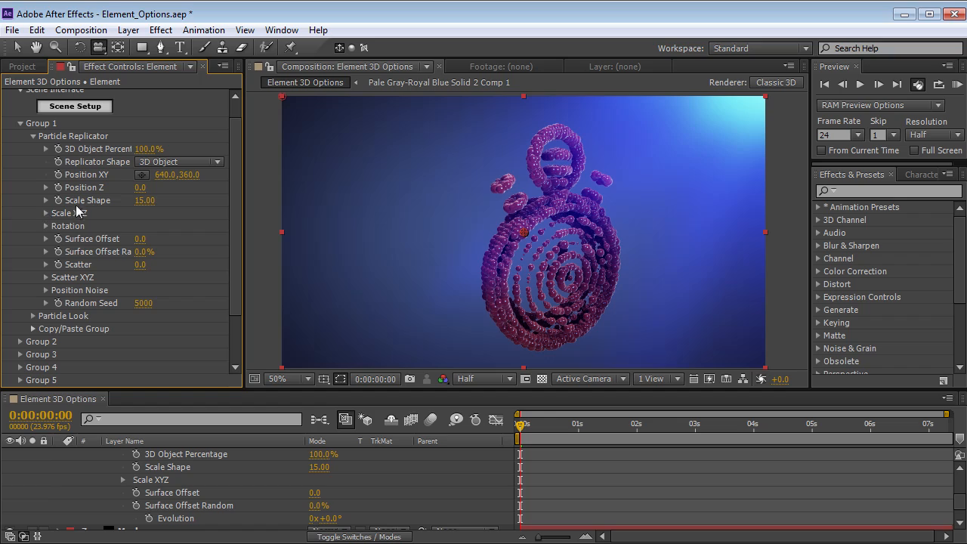
pyautogui.moveTo(141, 200)
pyautogui.mouseDown()
pyautogui.moveTo(174, 197)
pyautogui.moveTo(133, 199)
pyautogui.mouseUp()
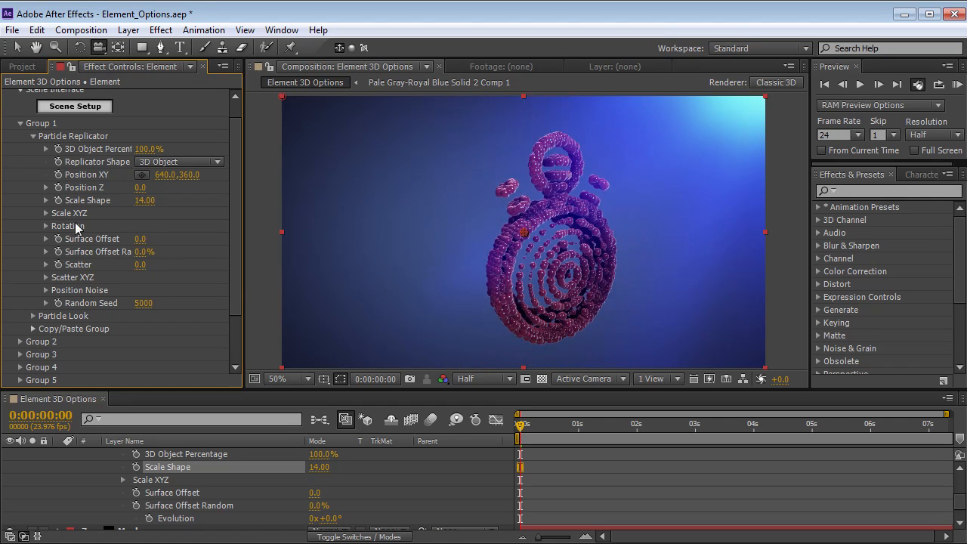
# Try a Y scale of 6.80 on the replicator shape and undo it.
pyautogui.click(45, 213)
pyautogui.moveTo(142, 239); pyautogui.dragTo(484, 264)
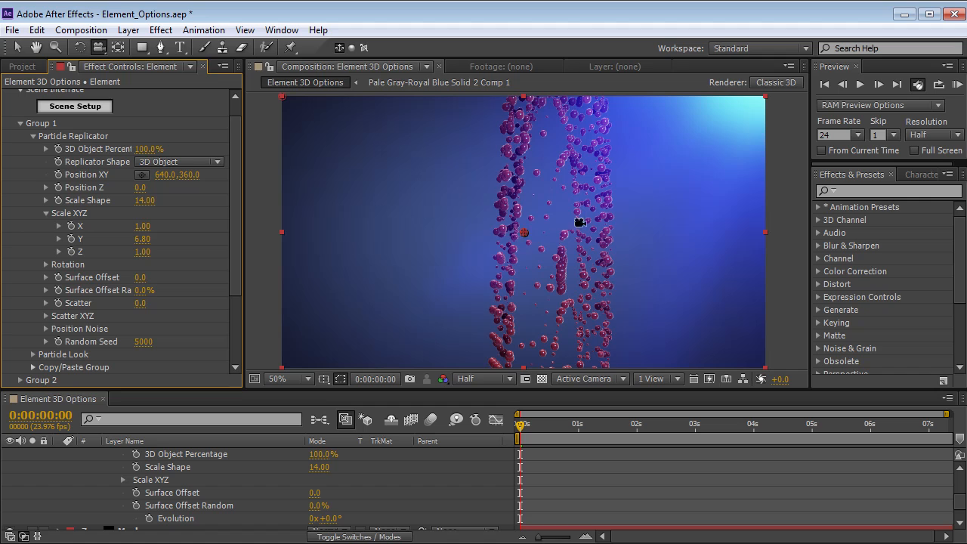
pyautogui.hotkey('ctrl', 'z')
pyautogui.click(45, 213)
# Try rotating the replicator shape around its Y and X axes.
pyautogui.click(46, 226)
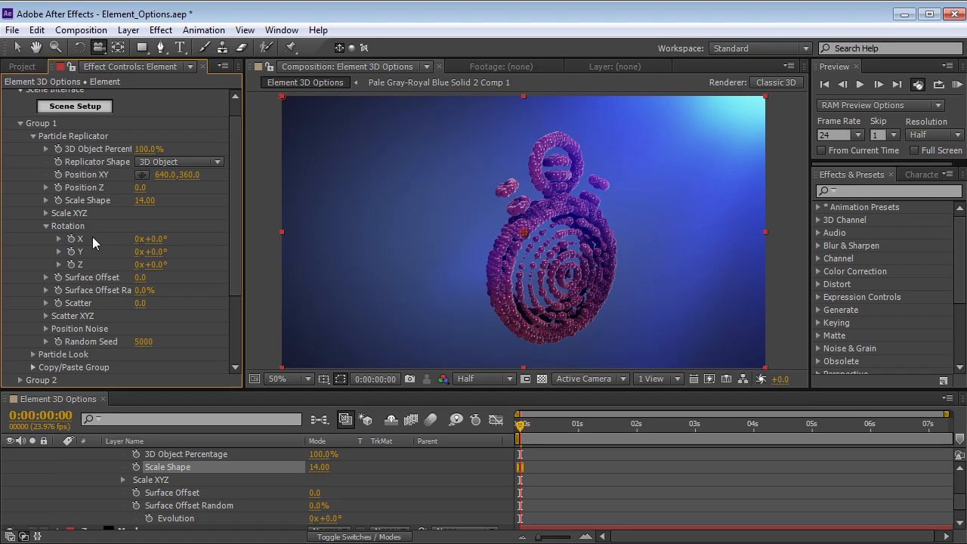
pyautogui.moveTo(155, 257)
pyautogui.mouseDown()
pyautogui.moveTo(227, 248)
pyautogui.moveTo(152, 252)
pyautogui.mouseUp()
pyautogui.moveTo(155, 238)
pyautogui.mouseDown()
pyautogui.moveTo(209, 232)
pyautogui.moveTo(156, 241)
pyautogui.mouseUp()
pyautogui.click(46, 226)
# Try a Surface Offset of -3.5 with Surface Offset Random at 100% on the stopwatch array.
pyautogui.click(46, 239)
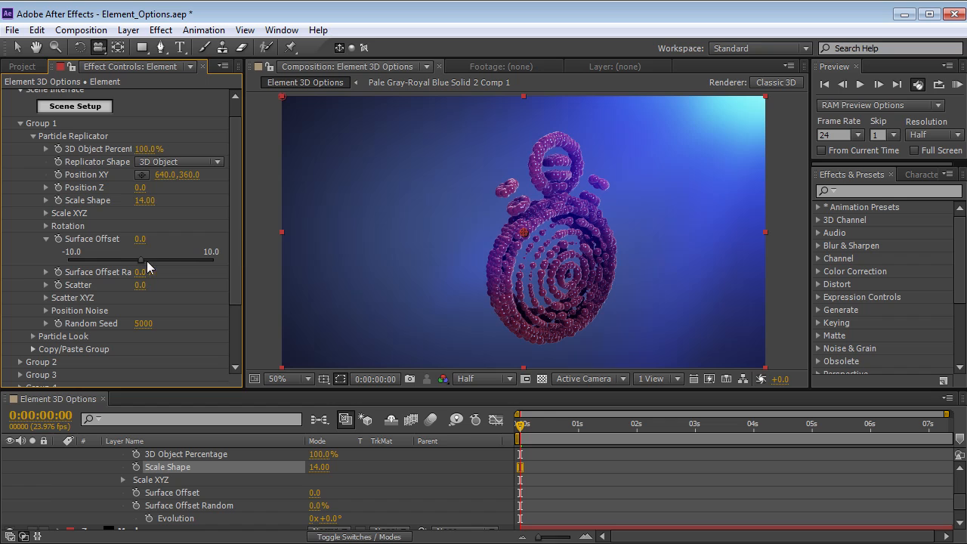
pyautogui.moveTo(139, 260); pyautogui.dragTo(114, 265)
pyautogui.hotkey('ctrl', 'z')
pyautogui.moveTo(128, 263); pyautogui.dragTo(185, 272)
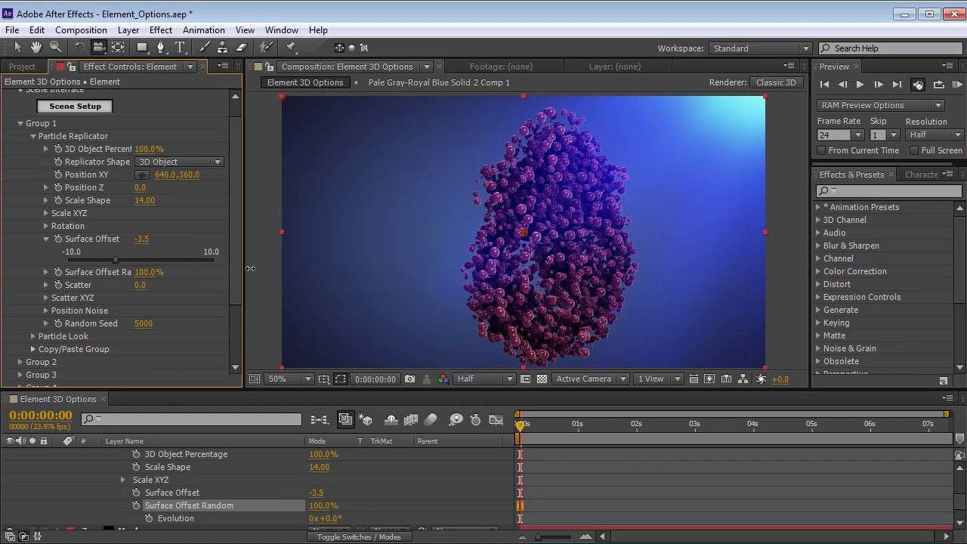
# Undo the Surface Offset Random and Surface Offset changes on the stopwatch array.
pyautogui.moveTo(573, 262); pyautogui.dragTo(563, 301)
pyautogui.hotkey('ctrl', 'z')
pyautogui.hotkey('ctrl', 'z')
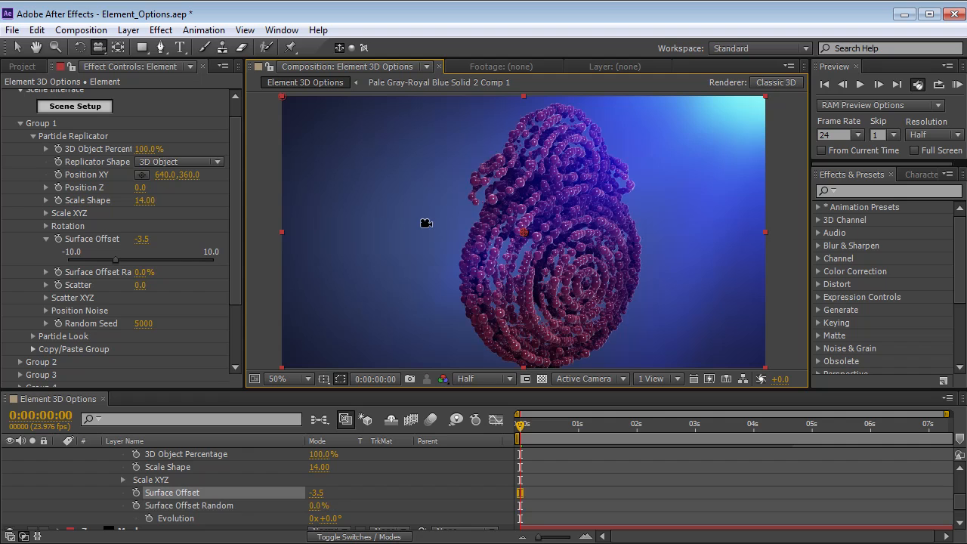
pyautogui.hotkey('ctrl', 'z')
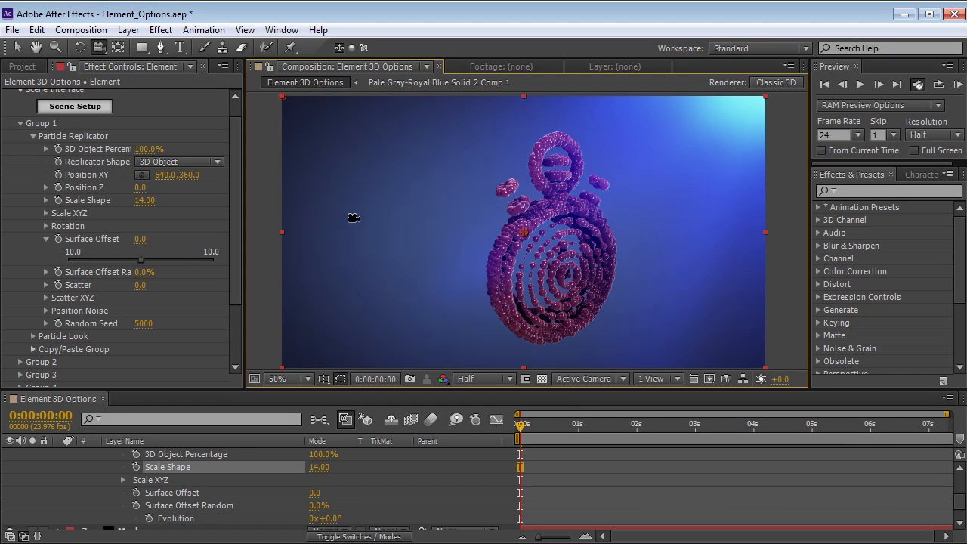
# Set the Size Random in Group 1's Particle Look to 0%.
pyautogui.moveTo(239, 231); pyautogui.dragTo(228, 249)
pyautogui.click(33, 318)
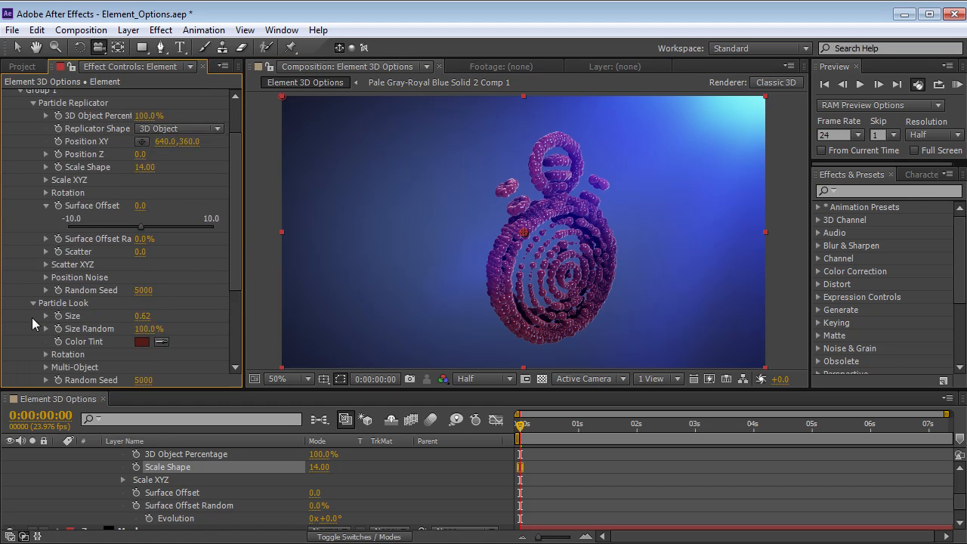
pyautogui.click(149, 328)
pyautogui.write('0')
pyautogui.press('Return')
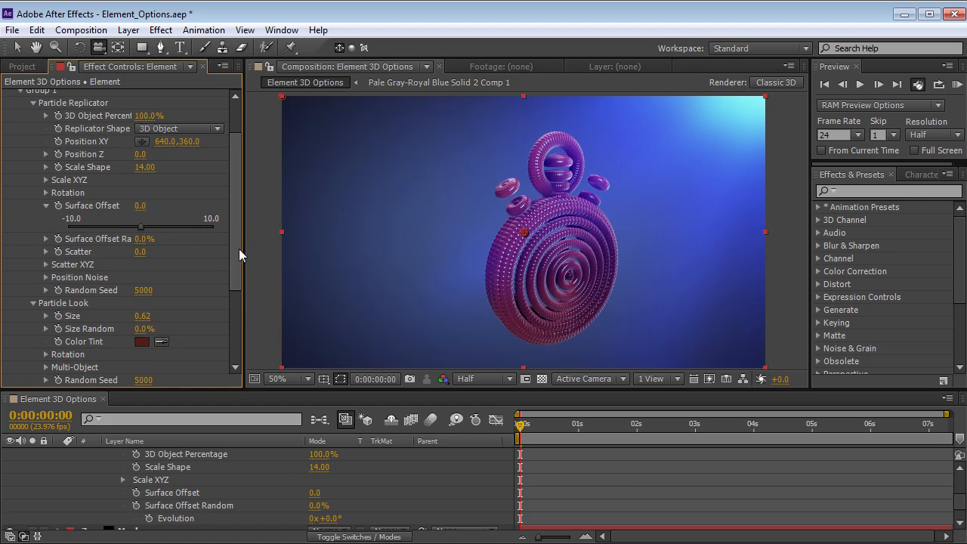
# Reopen Element's Scene Setup and add a second stopwatch model from the Demo folder.
pyautogui.moveTo(239, 249); pyautogui.dragTo(234, 194)
pyautogui.click(75, 125)
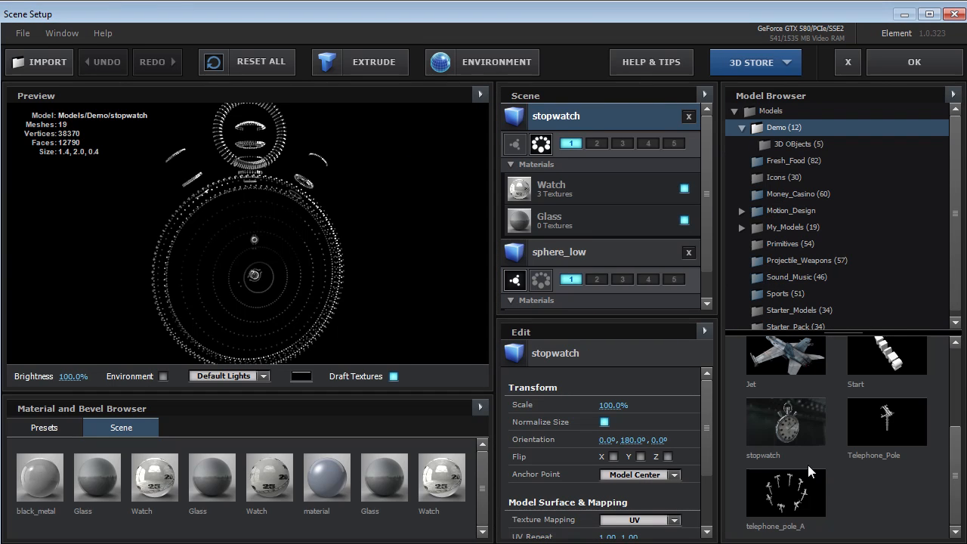
pyautogui.click(788, 423)
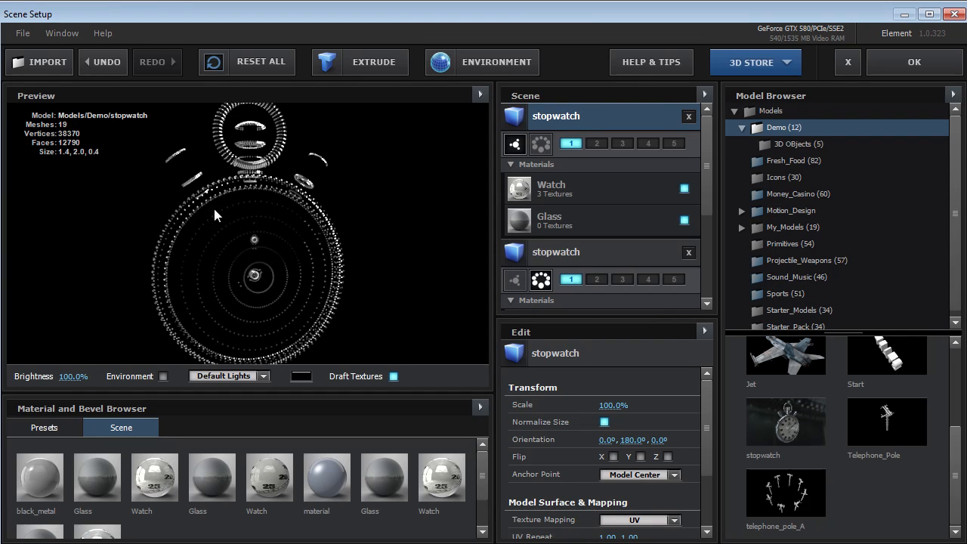
# Turn off the preview's Point Cloud display and set the new stopwatch's Watch material reflection intensity to 200%.
pyautogui.click(481, 94)
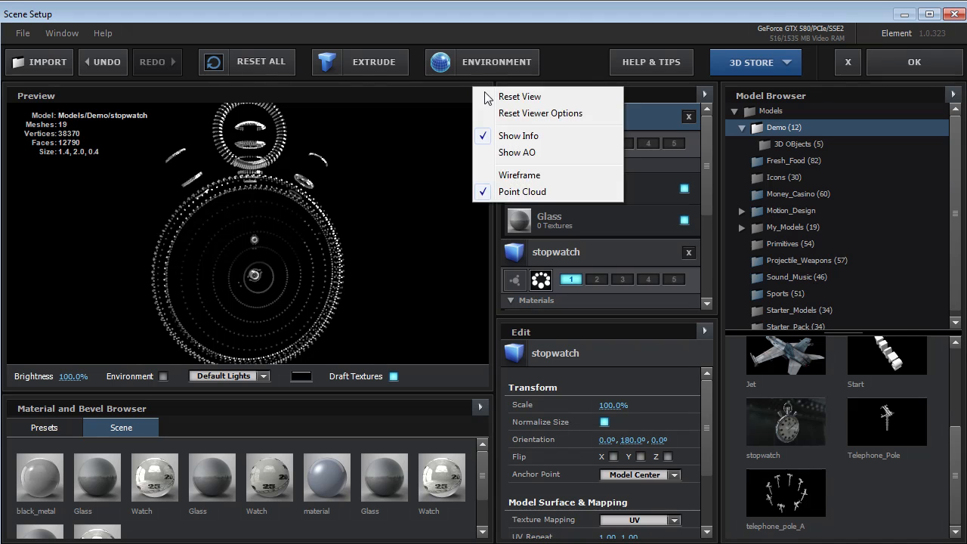
pyautogui.click(505, 193)
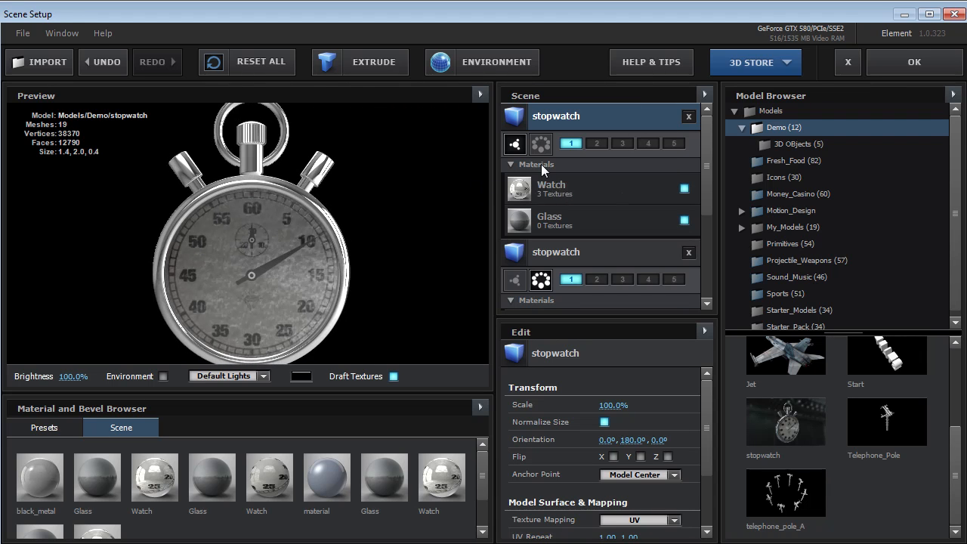
pyautogui.click(571, 191)
pyautogui.scroll(-5, 705, 424)
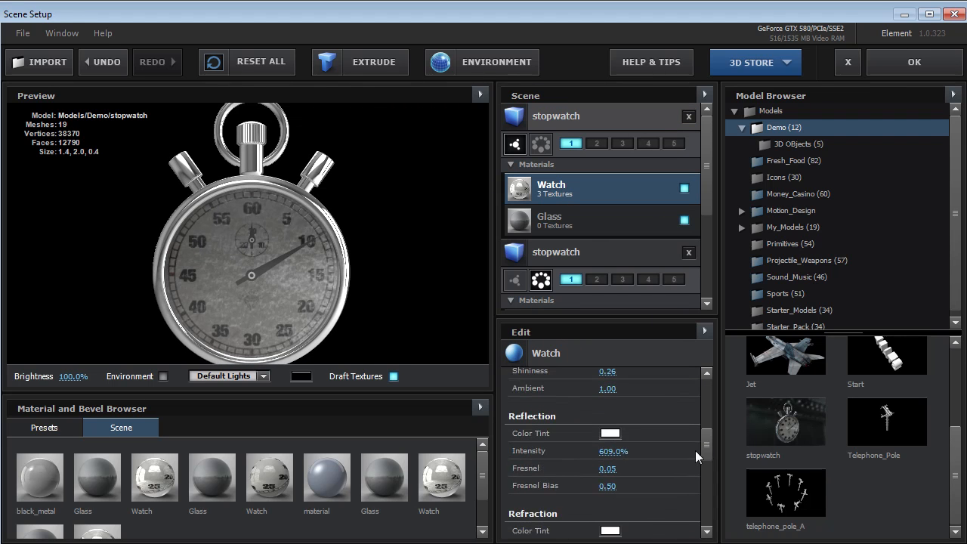
pyautogui.click(612, 451)
pyautogui.write('200')
pyautogui.press('Return')
# Assign the newly added stopwatch to Group 2, apply the scene, and set Group 2's Particle Look Size to 14.
pyautogui.moveTo(261, 247); pyautogui.dragTo(285, 229)
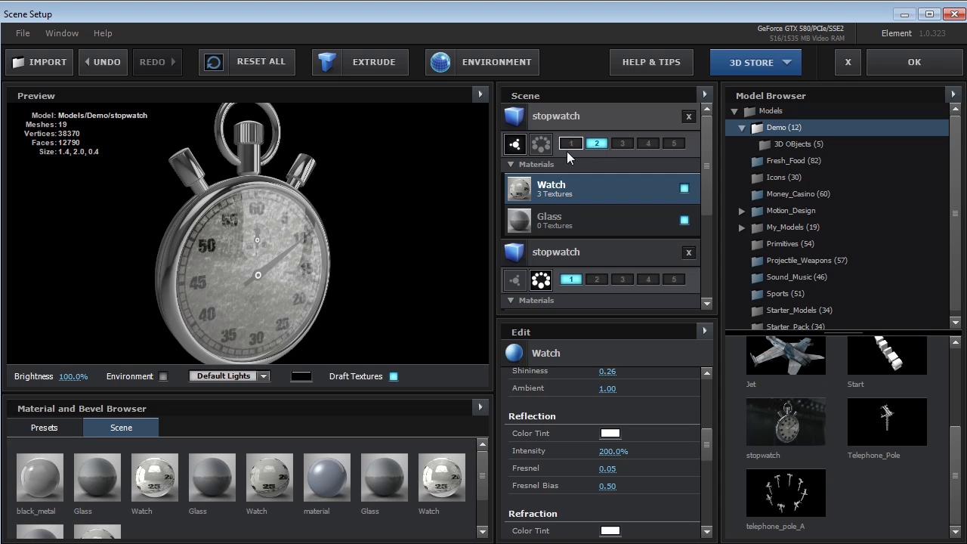
pyautogui.click(911, 61)
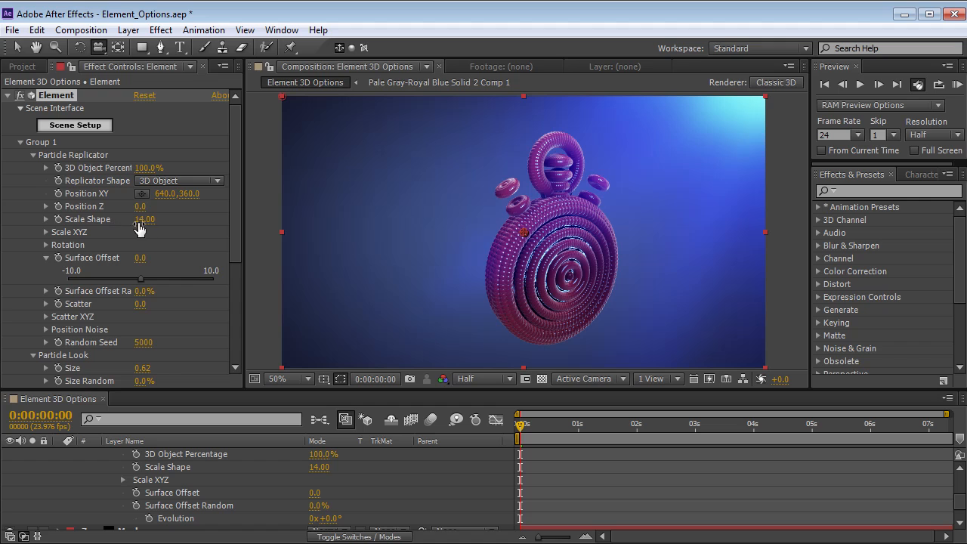
pyautogui.click(20, 143)
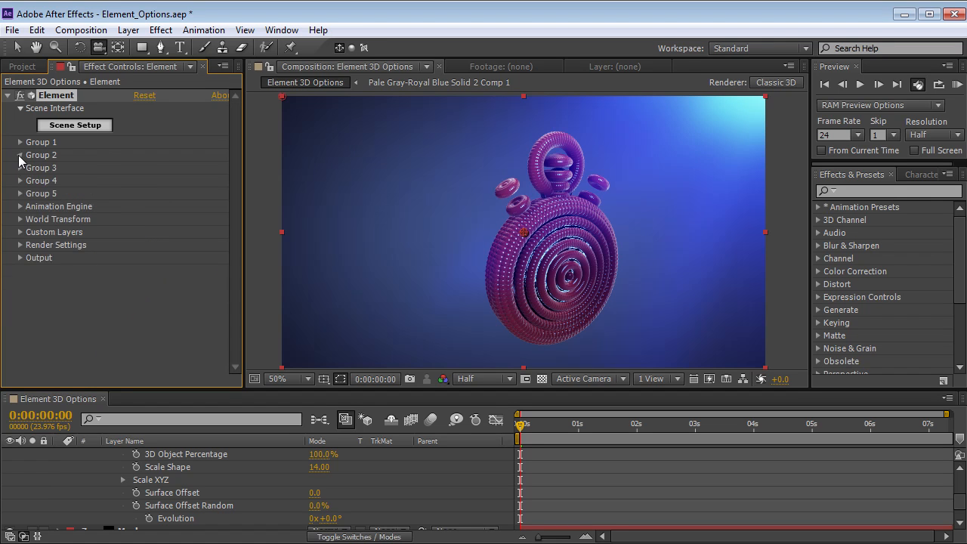
pyautogui.click(21, 155)
pyautogui.click(33, 181)
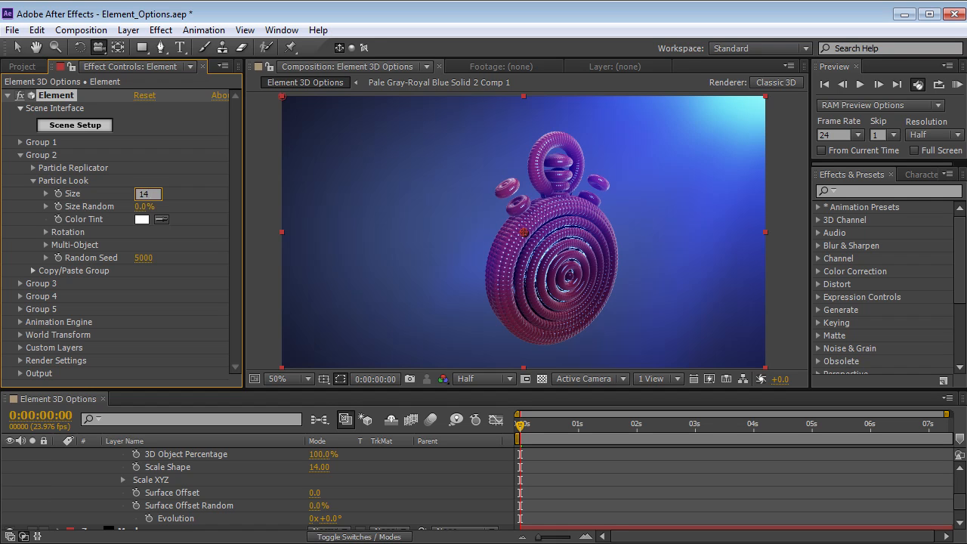
pyautogui.press('Return')
pyautogui.moveTo(621, 293); pyautogui.dragTo(556, 296)
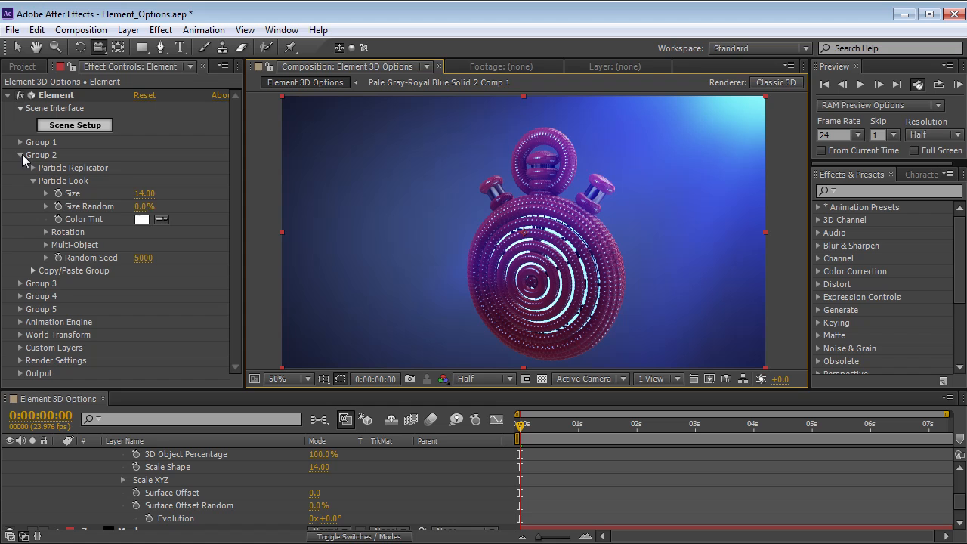
# Reduce Group 1's Particle Look Size until the replicated spheres are small beads over the solid stopwatch.
pyautogui.click(21, 155)
pyautogui.click(20, 142)
pyautogui.scroll(-1, 32, 169)
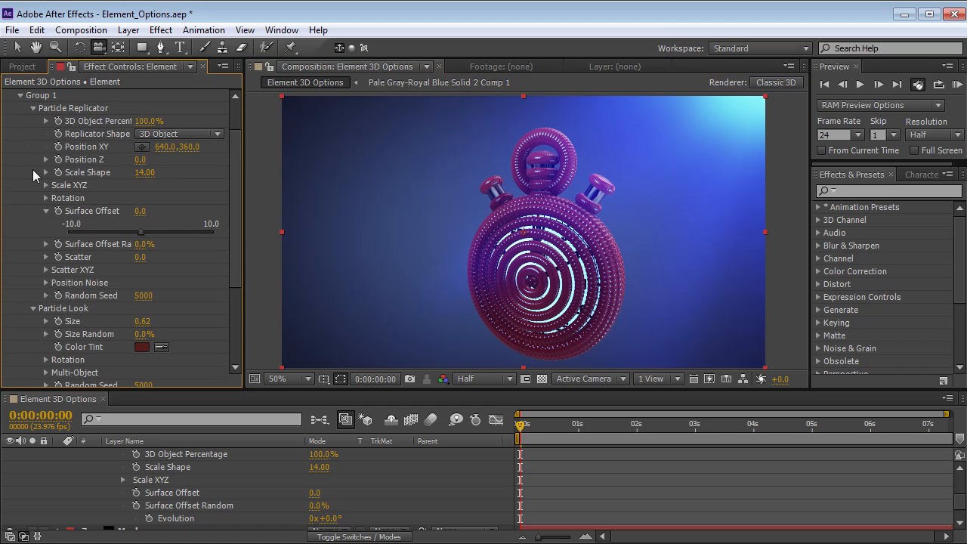
pyautogui.click(32, 107)
pyautogui.moveTo(142, 181); pyautogui.dragTo(144, 181)
pyautogui.moveTo(567, 268); pyautogui.dragTo(542, 280)
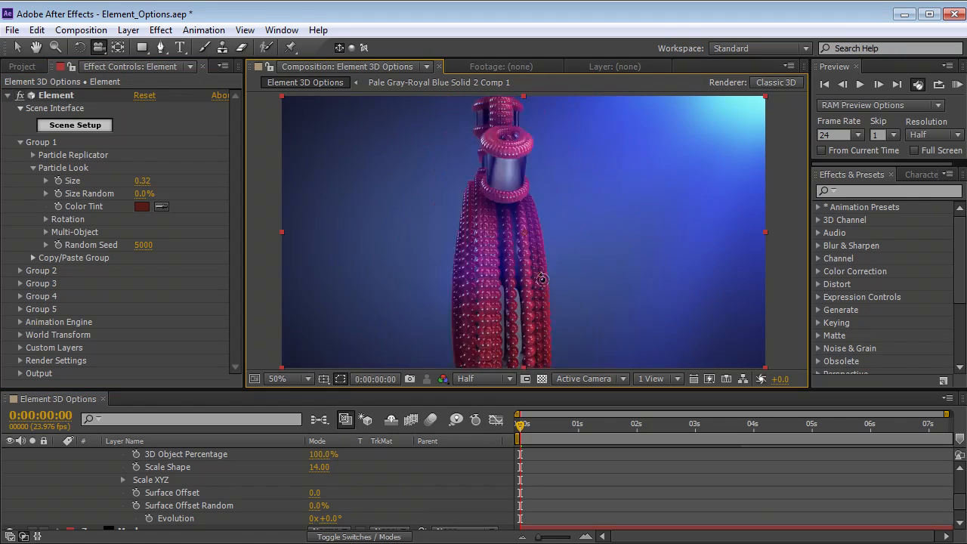
pyautogui.moveTo(142, 180)
pyautogui.mouseDown()
pyautogui.moveTo(125, 181)
pyautogui.moveTo(138, 181)
pyautogui.mouseUp()
pyautogui.moveTo(291, 227); pyautogui.dragTo(525, 193)
# Set the Surface Offset in Group 1's Particle Replicator to -0.5.
pyautogui.click(33, 155)
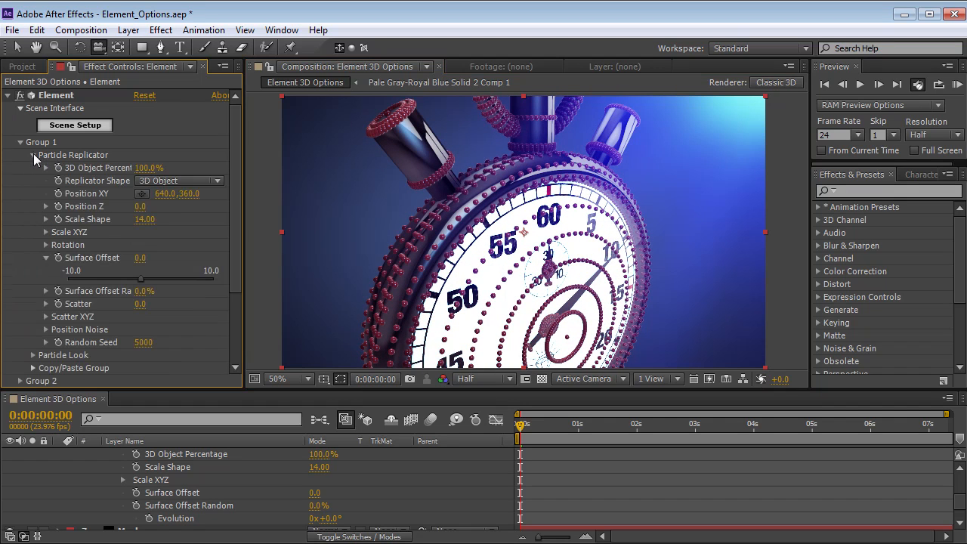
pyautogui.click(141, 279)
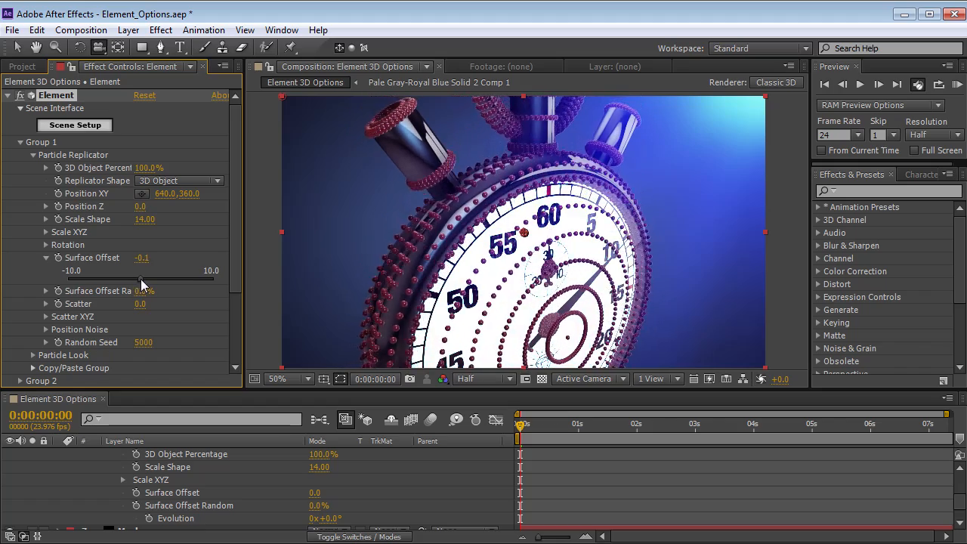
pyautogui.click(139, 278)
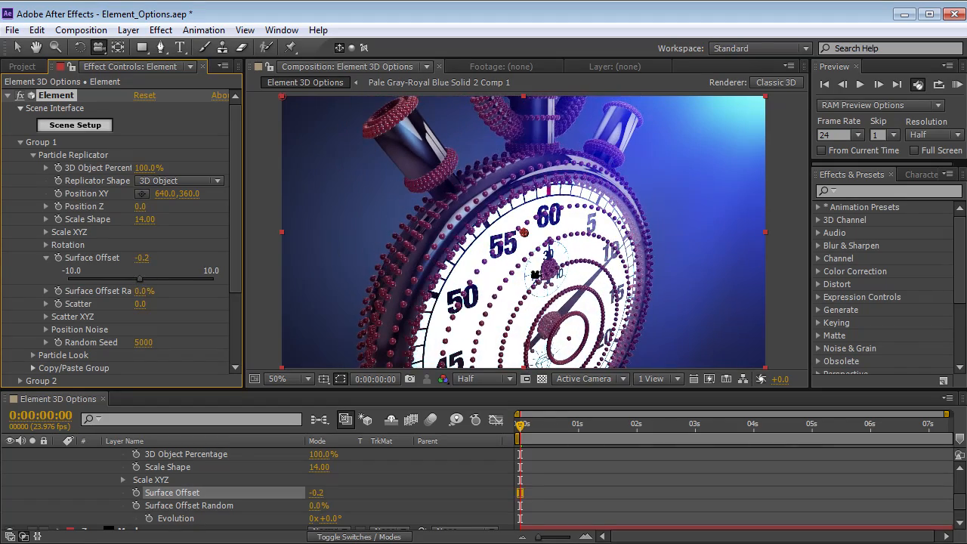
pyautogui.click(137, 279)
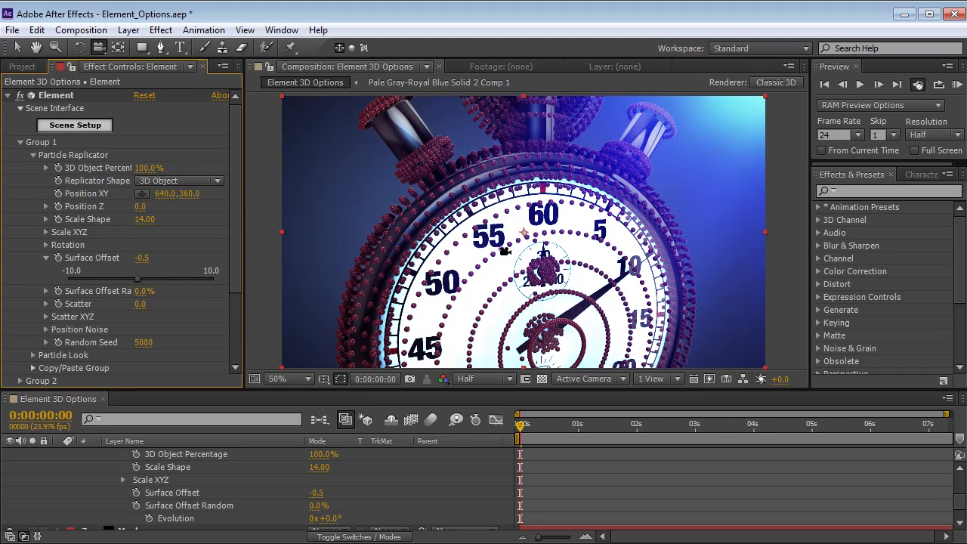
pyautogui.scroll(-5, 528, 198)
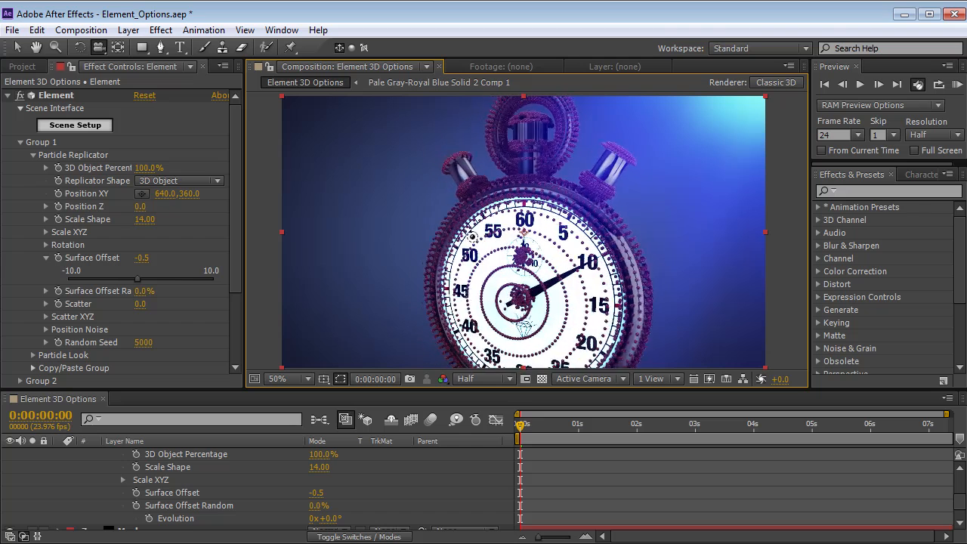
pyautogui.moveTo(522, 257); pyautogui.dragTo(537, 247)
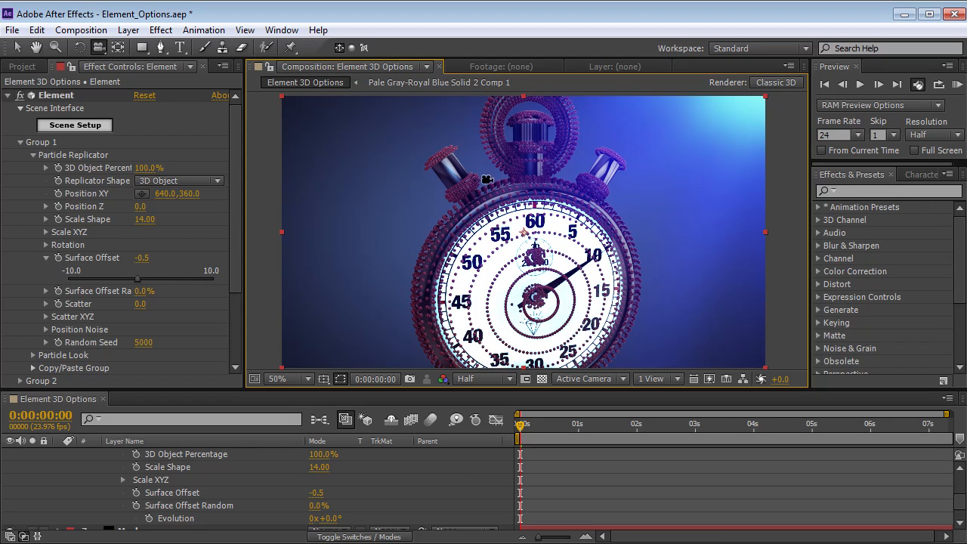
# Inspect the Group 2 stopwatch in the Scene Setup preview, then return to the composition and view the combined models.
pyautogui.click(75, 125)
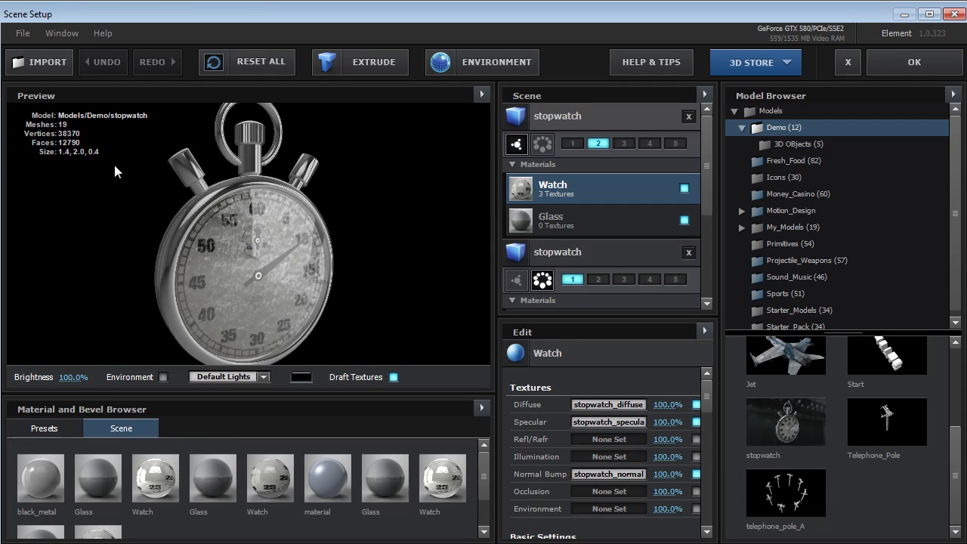
pyautogui.moveTo(214, 240); pyautogui.dragTo(64, 163)
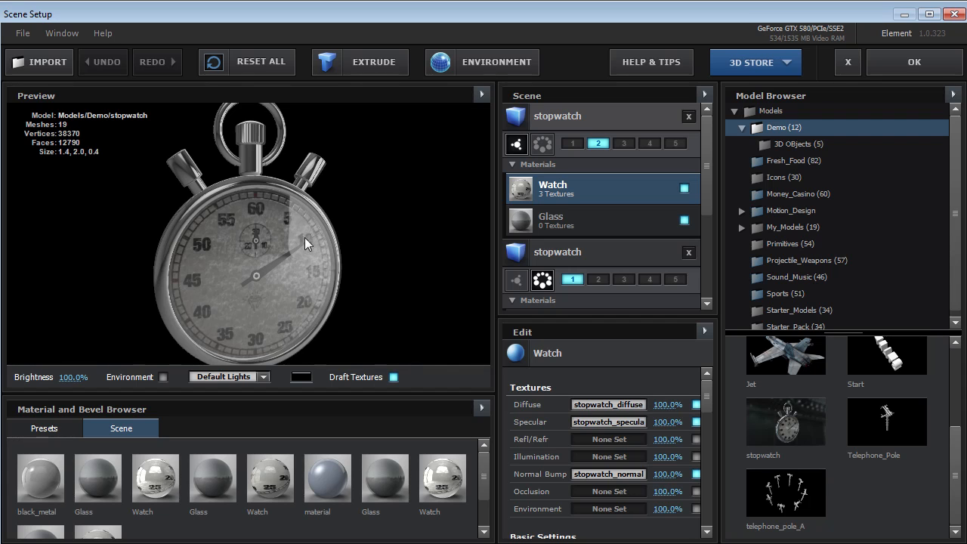
pyautogui.moveTo(305, 237); pyautogui.dragTo(263, 244)
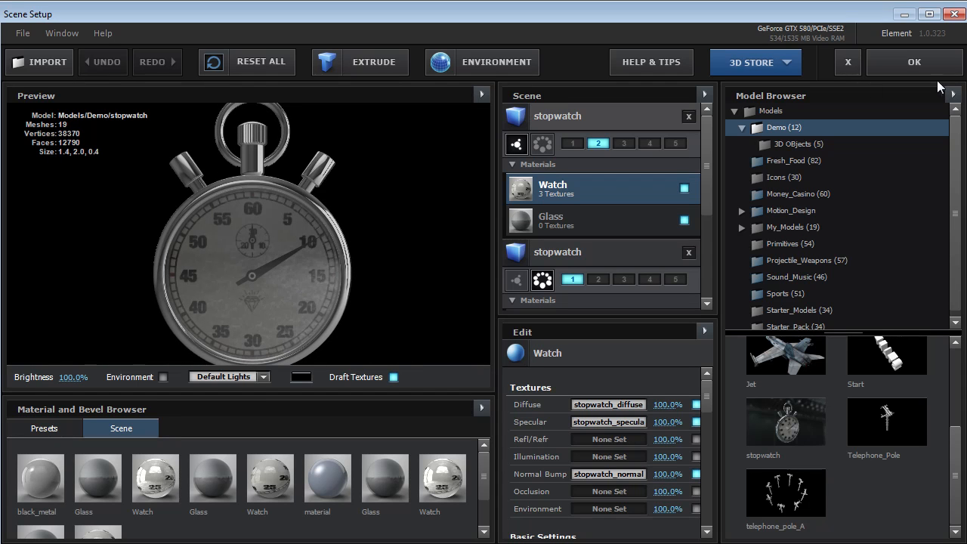
pyautogui.click(903, 65)
pyautogui.moveTo(577, 262); pyautogui.dragTo(532, 252)
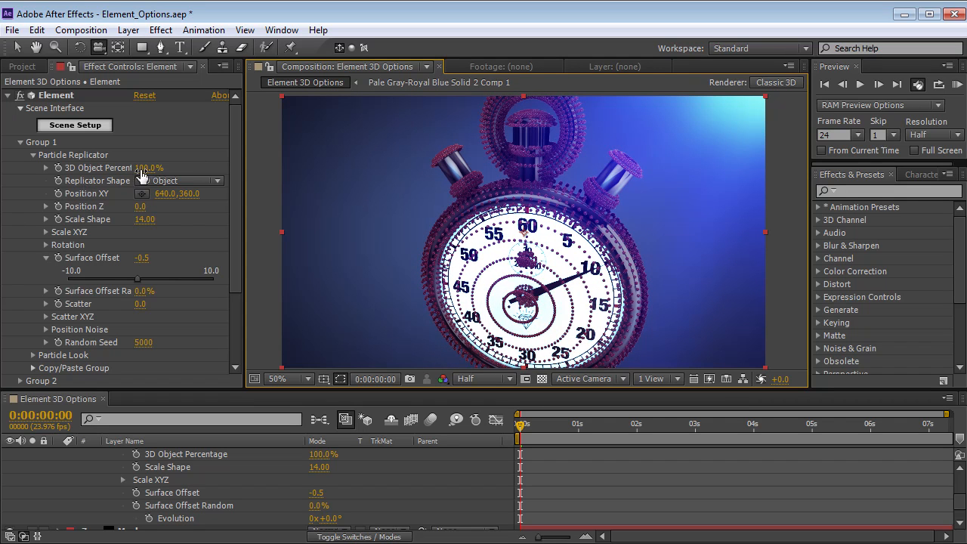
pyautogui.moveTo(620, 260); pyautogui.dragTo(491, 276)
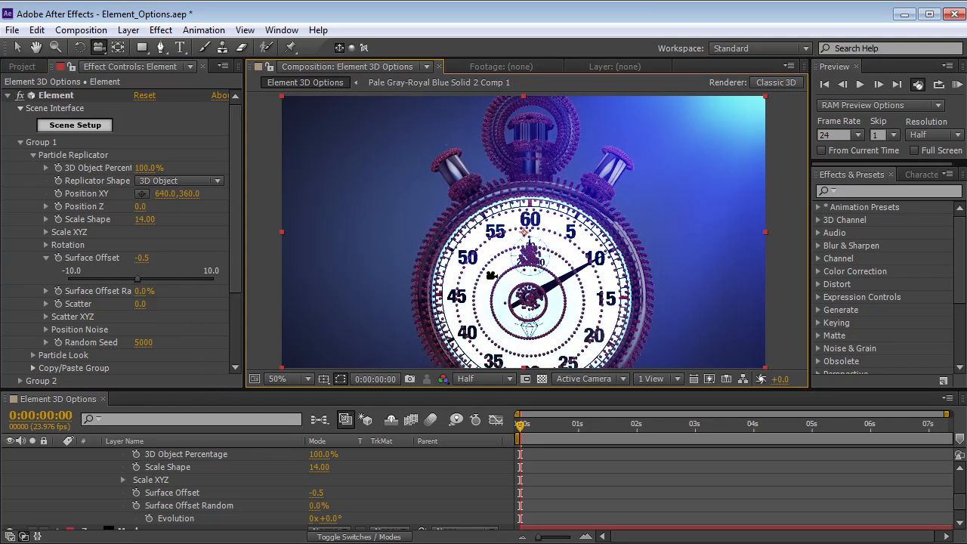
# Hide the solid stopwatch by setting the Particle Count in Group 2's Particle Replicator to 0.
pyautogui.click(21, 142)
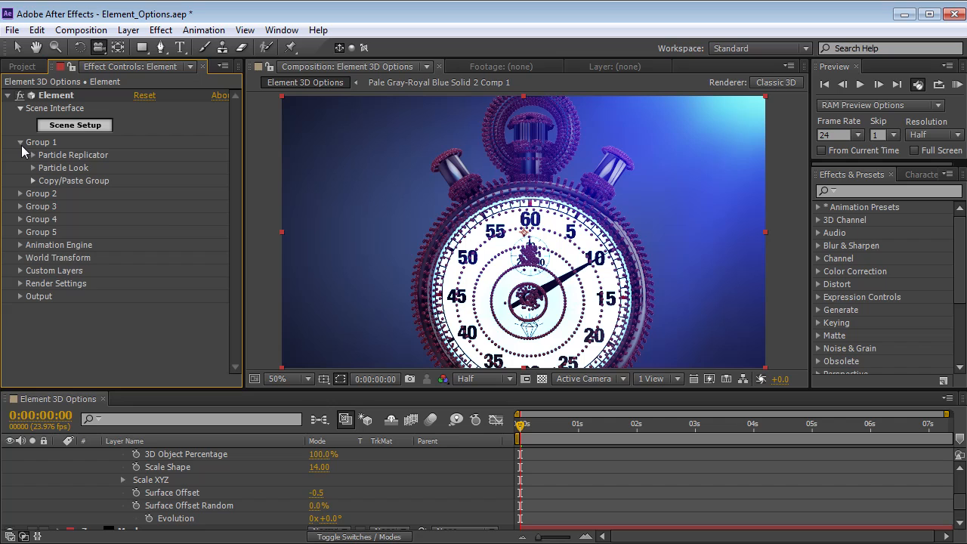
pyautogui.click(19, 155)
pyautogui.click(33, 176)
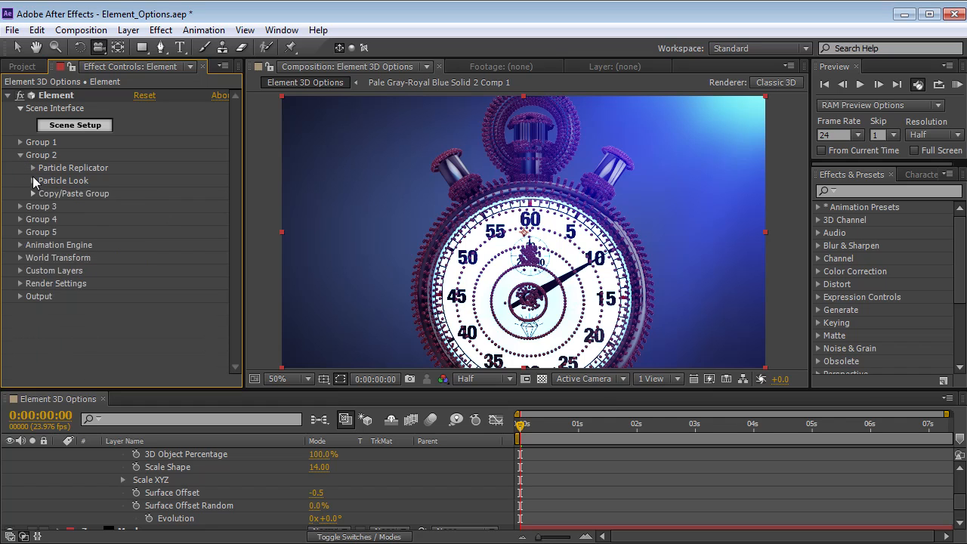
pyautogui.click(32, 167)
pyautogui.moveTo(134, 185); pyautogui.dragTo(111, 182)
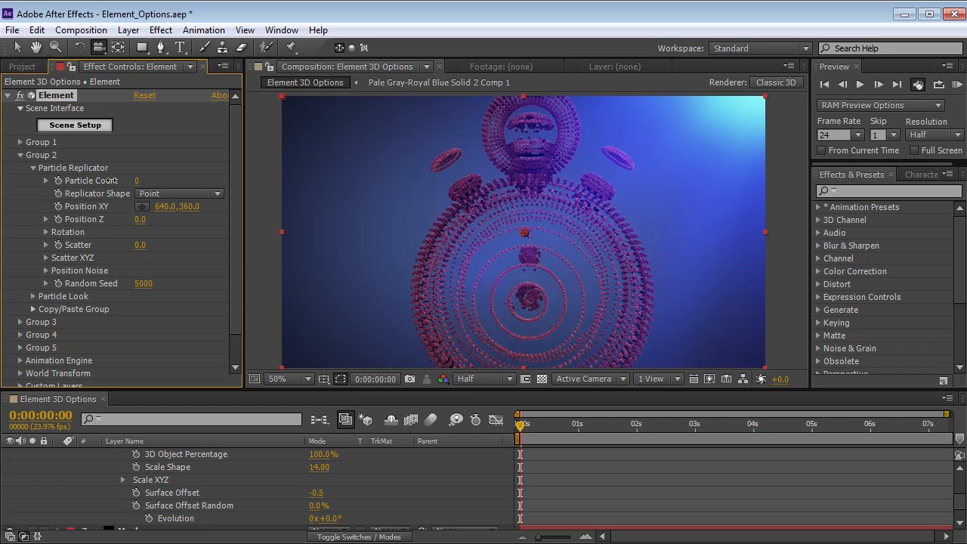
pyautogui.click(32, 167)
pyautogui.click(20, 155)
# Increase Group 1's Particle Look Size so the replicated spheres form thick, continuous rings.
pyautogui.click(21, 142)
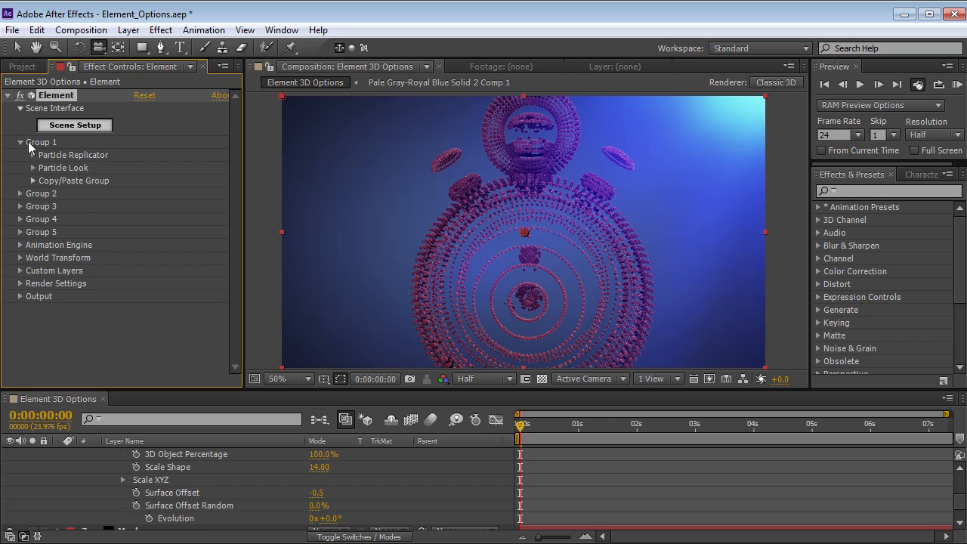
pyautogui.click(33, 168)
pyautogui.moveTo(142, 180); pyautogui.dragTo(152, 178)
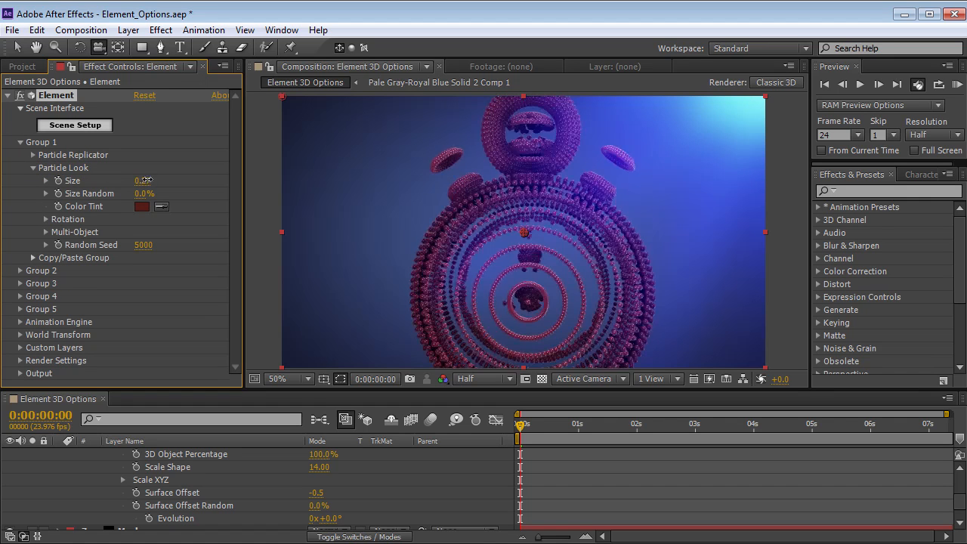
pyautogui.moveTo(497, 243); pyautogui.dragTo(484, 261)
pyautogui.click(32, 167)
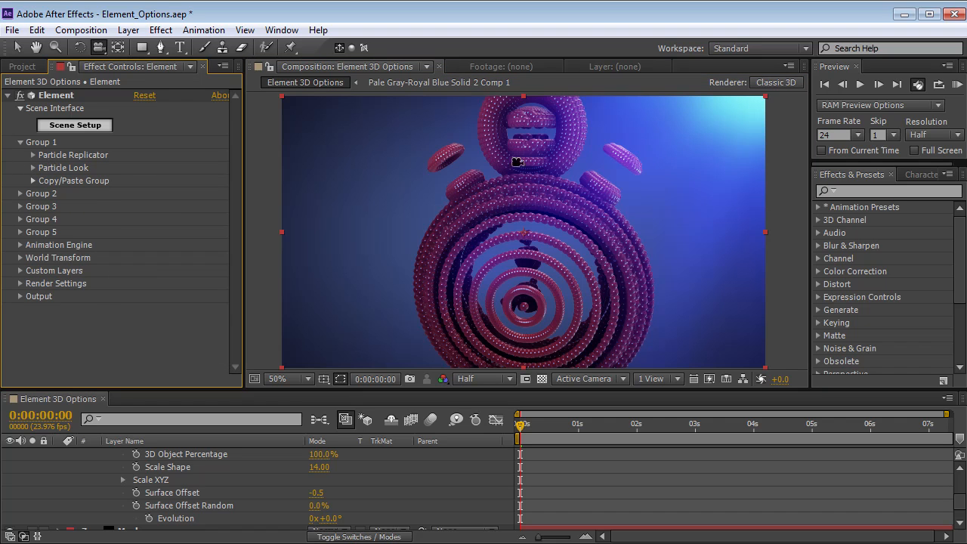
pyautogui.moveTo(567, 230); pyautogui.dragTo(544, 249)
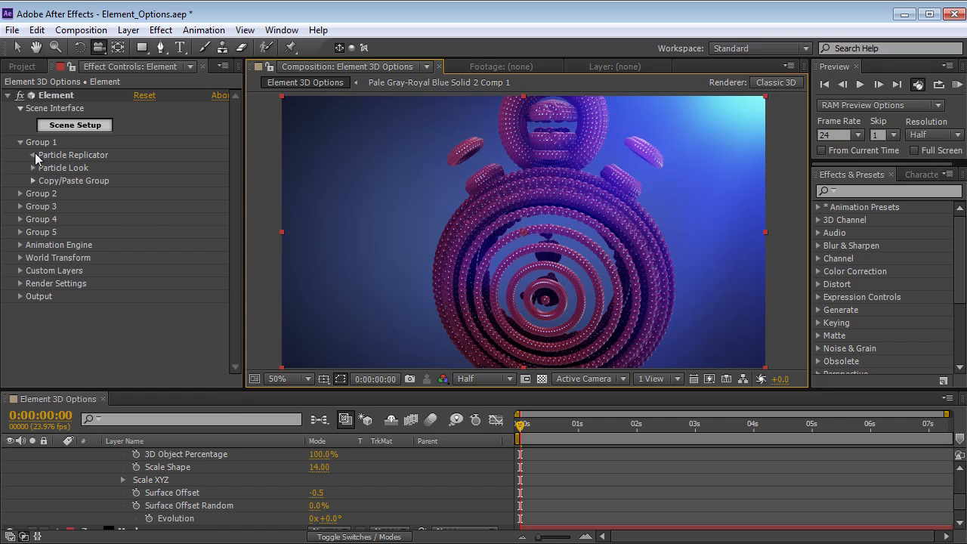
# Try different Scatter amounts in Group 1's Particle Replicator and return the value to 0.
pyautogui.click(33, 155)
pyautogui.scroll(-1, 239, 245)
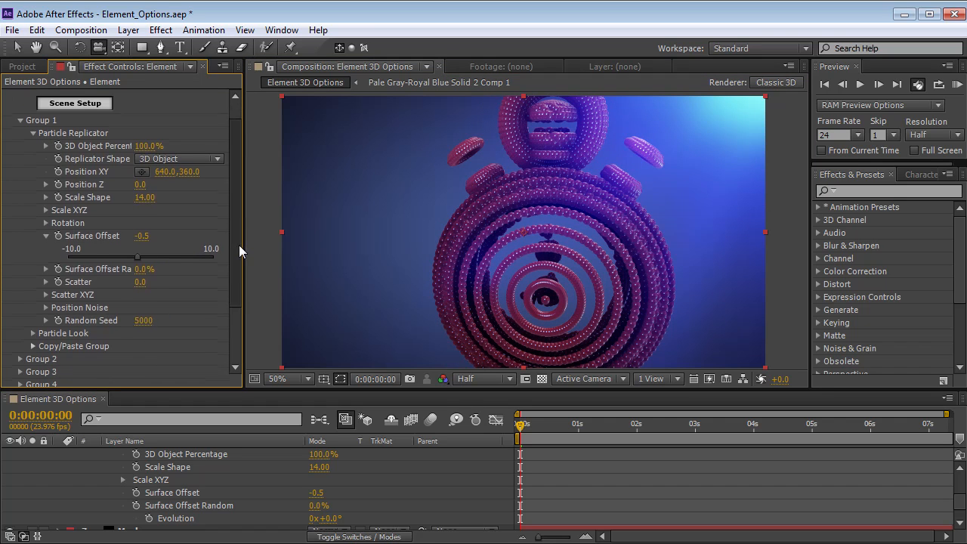
pyautogui.click(46, 235)
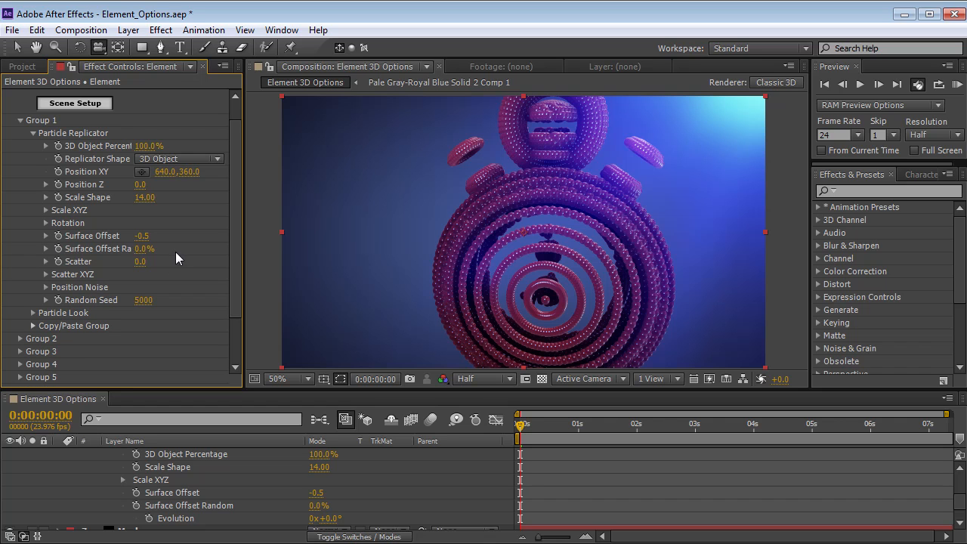
pyautogui.moveTo(144, 261); pyautogui.dragTo(75, 254)
# Try scattering Group 1's stopwatch array along individual axes with Scatter XYZ, and undo the changes.
pyautogui.click(46, 274)
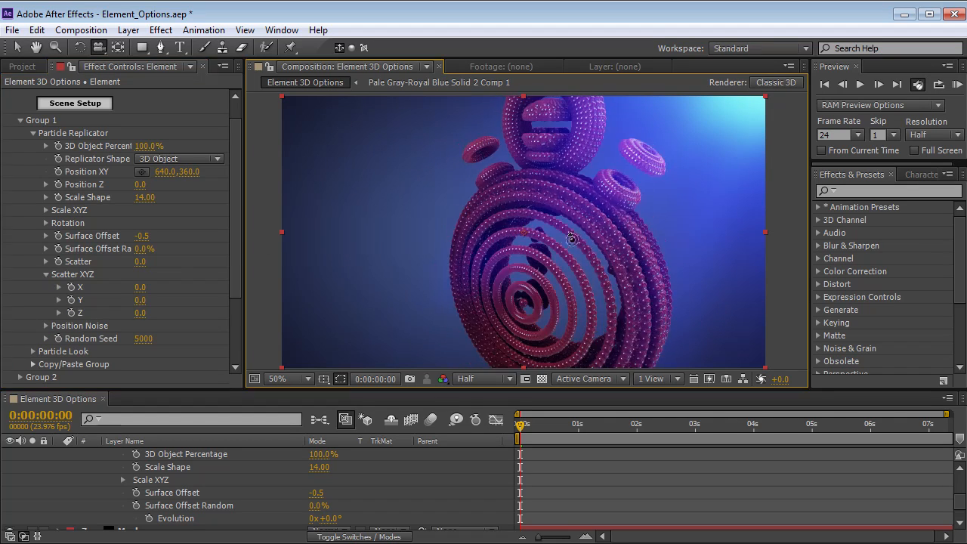
pyautogui.moveTo(141, 300); pyautogui.dragTo(522, 268)
pyautogui.hotkey('ctrl', 'z')
pyautogui.hotkey('ctrl', 'z')
pyautogui.hotkey('ctrl', 'z')
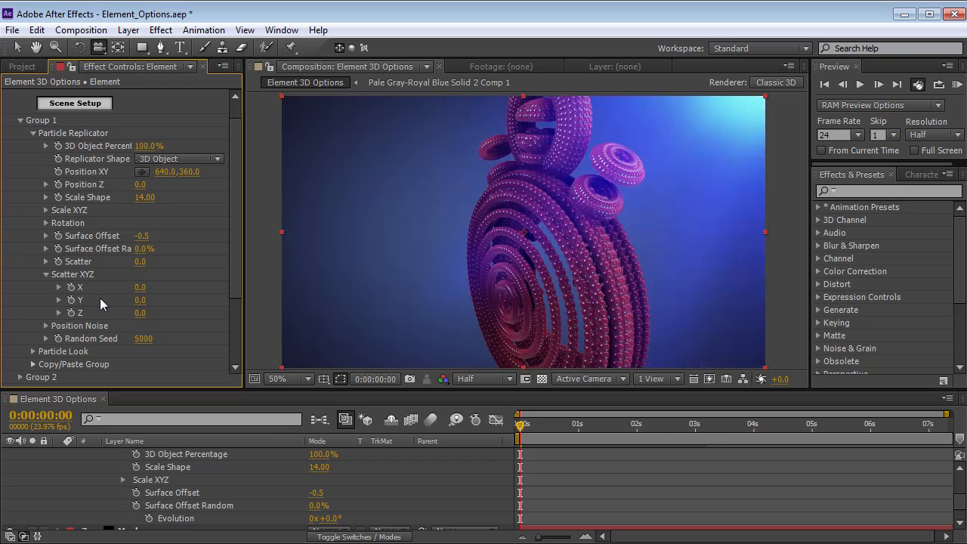
pyautogui.click(46, 274)
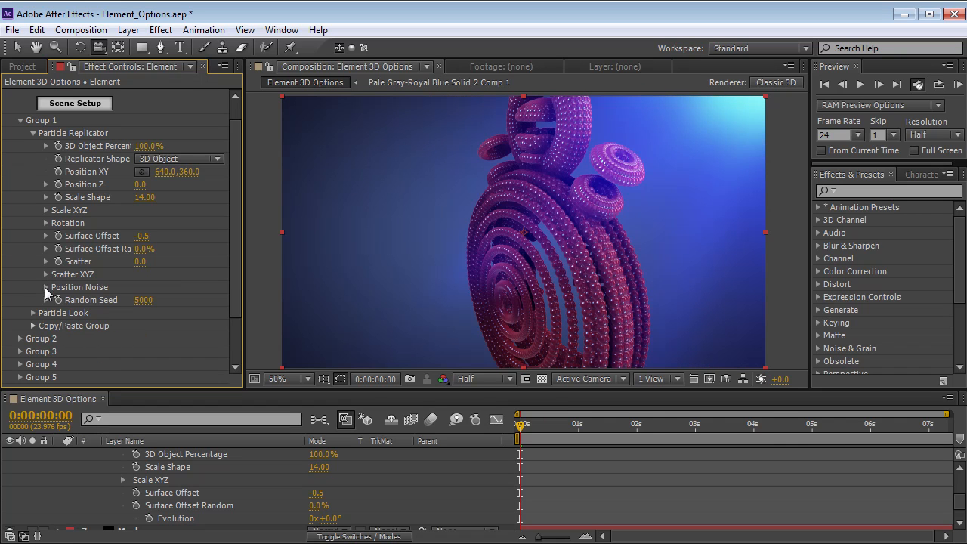
# Distort Group 1's stopwatch array by setting the Position Noise Amount to 111.7.
pyautogui.click(46, 287)
pyautogui.scroll(-1, 142, 289)
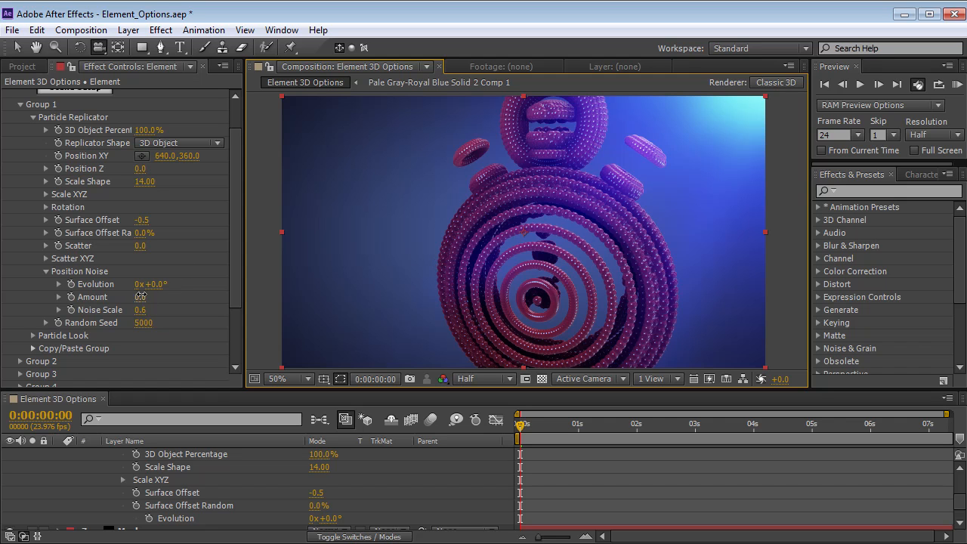
pyautogui.moveTo(144, 296); pyautogui.dragTo(513, 274)
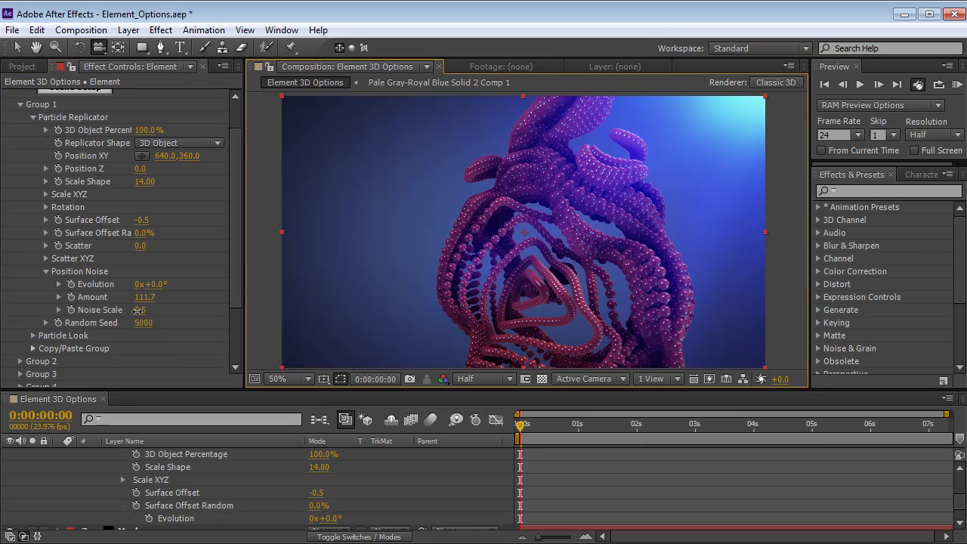
# Set Group 1's Position Noise Scale to 0.3 and try shifting the noise Evolution to 71°.
pyautogui.moveTo(139, 310); pyautogui.dragTo(127, 311)
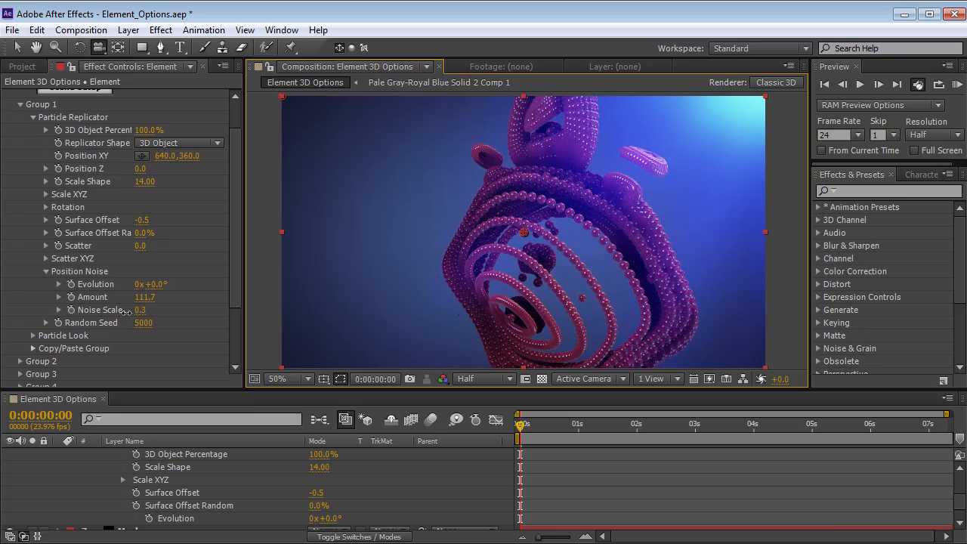
pyautogui.moveTo(424, 347); pyautogui.dragTo(514, 273)
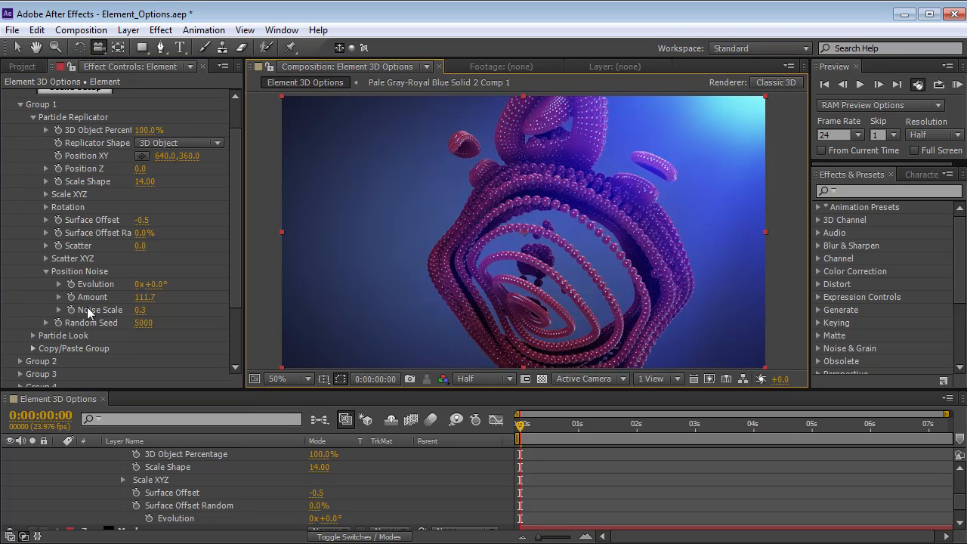
pyautogui.moveTo(147, 289); pyautogui.dragTo(205, 285)
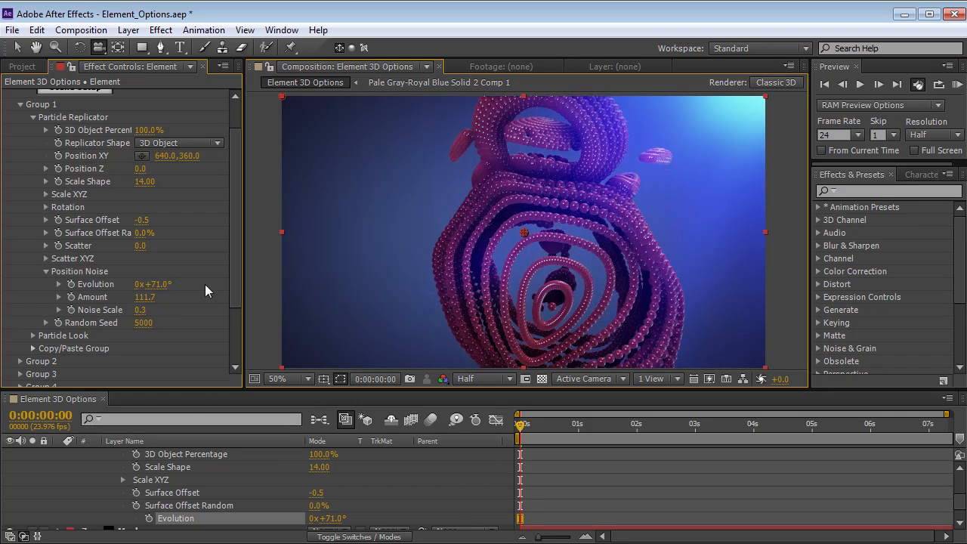
# Add the expression time*15 to Position Noise Evolution and play back the animation.
pyautogui.keyDown('alt'); pyautogui.click(72, 284); pyautogui.keyUp('alt')
pyautogui.write('time*15')
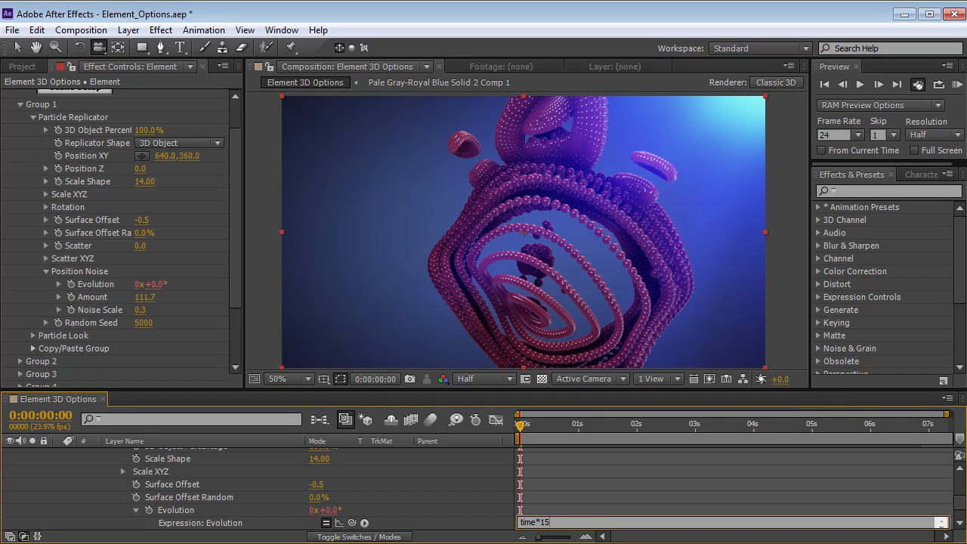
pyautogui.click(582, 492)
pyautogui.press('space')
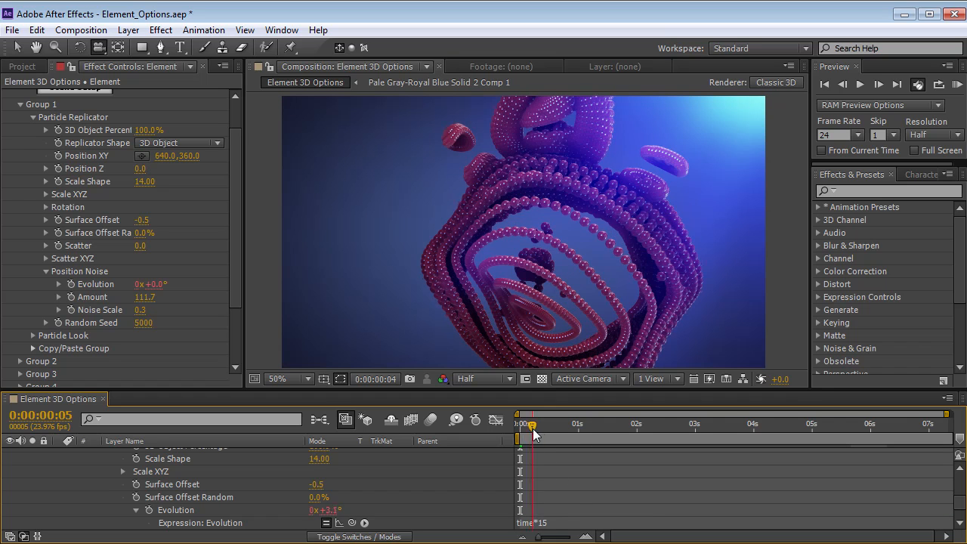
pyautogui.press('space')
# Speed up the noise by changing the Evolution expression to time*50.
pyautogui.click(571, 521)
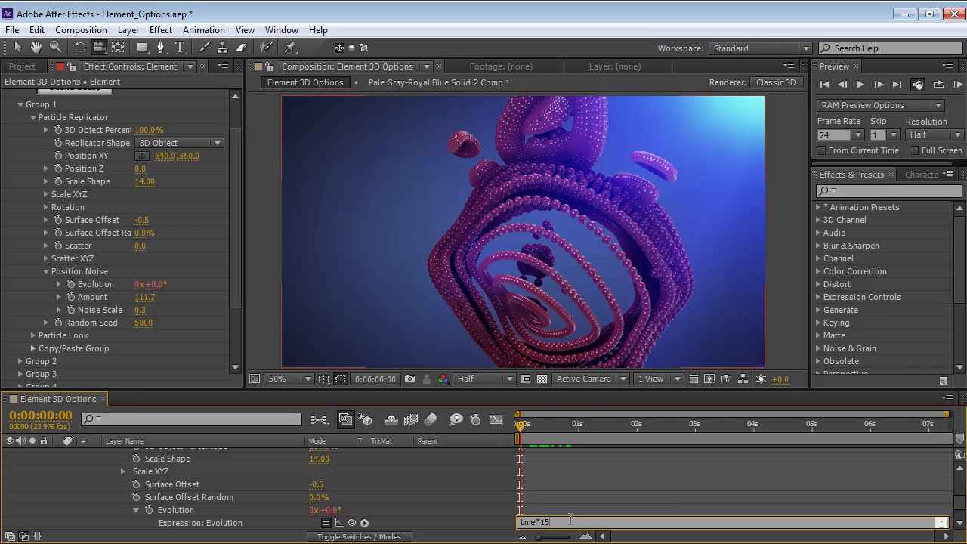
pyautogui.write('50')
pyautogui.press('KP_Enter')
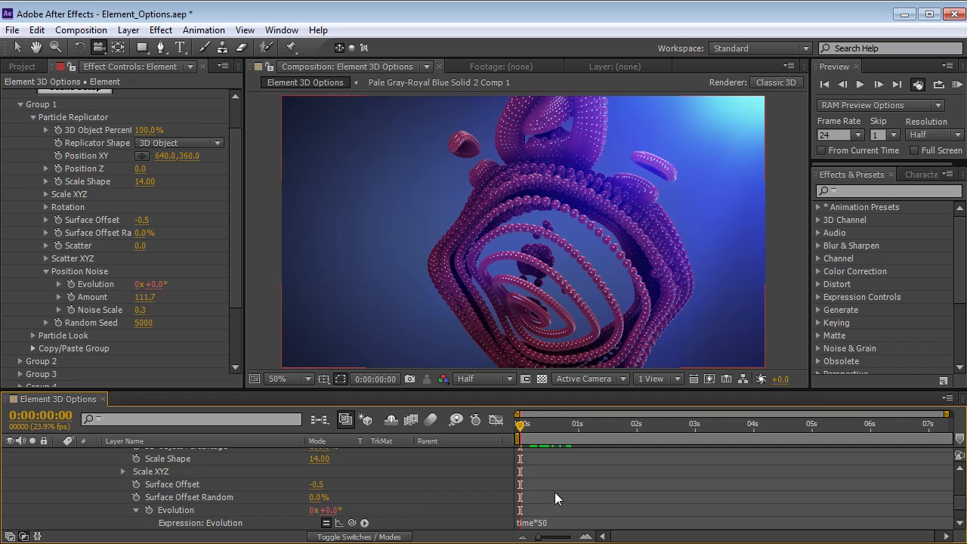
# Remove the Point of Interest and Position keyframes from Camera 1 and preview the noise animation.
pyautogui.press('u')
pyautogui.click(144, 505)
pyautogui.press('u')
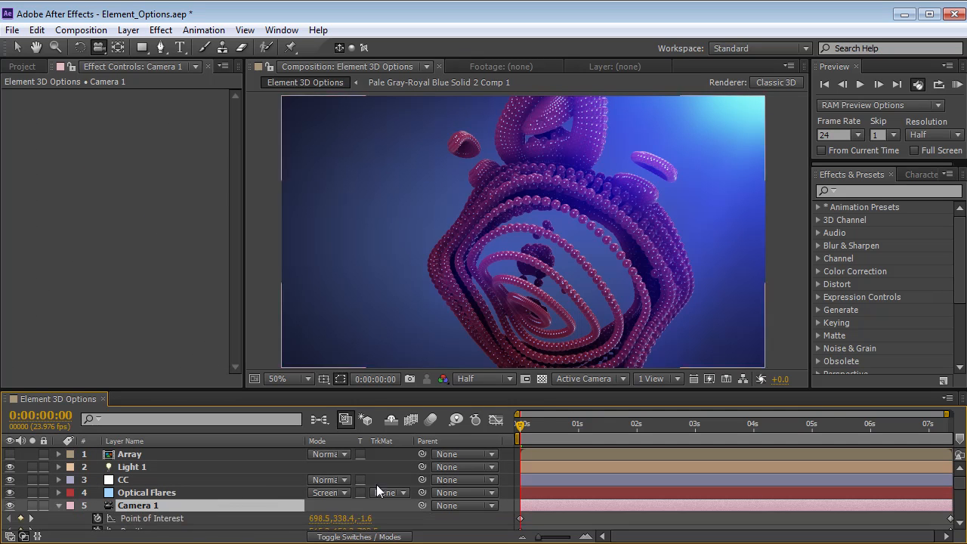
pyautogui.click(98, 519)
pyautogui.click(98, 530)
pyautogui.scroll(-3, 99, 529)
pyautogui.moveTo(527, 430)
pyautogui.mouseDown()
pyautogui.moveTo(668, 437)
pyautogui.moveTo(520, 435)
pyautogui.mouseUp()
pyautogui.click(59, 454)
pyautogui.press('7')
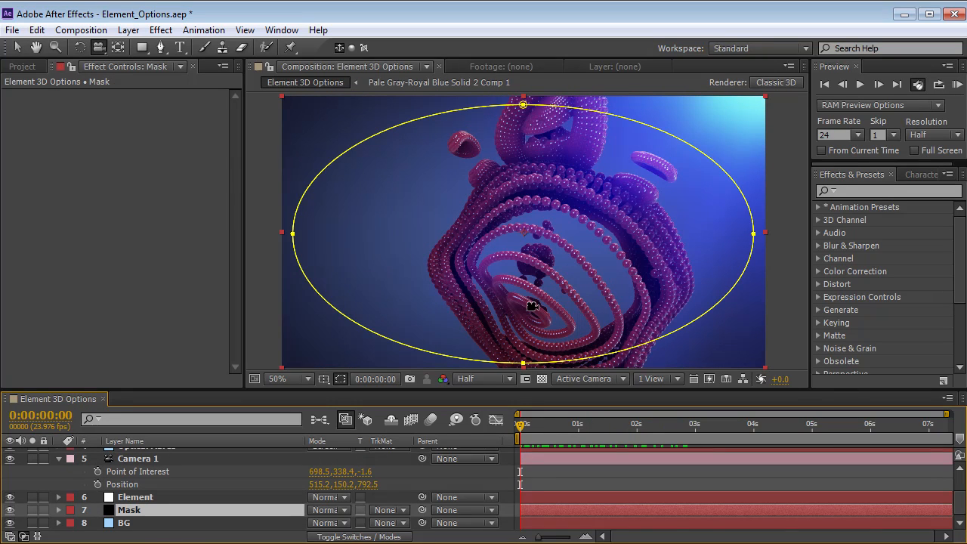
pyautogui.click(544, 423)
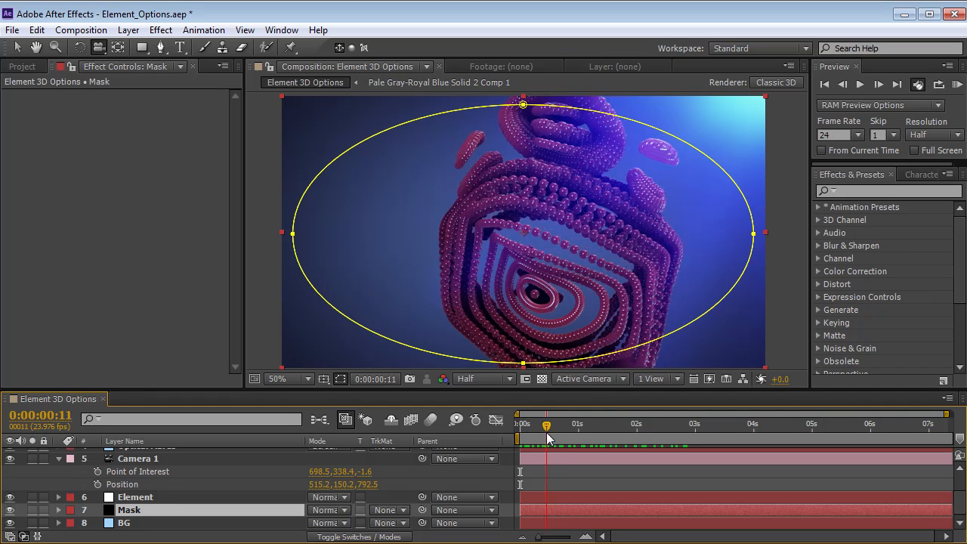
# Break the stopwatch array apart by setting the Element layer's Position Noise Amount to 733.0.
pyautogui.click(134, 497)
pyautogui.scroll(-2, 235, 200)
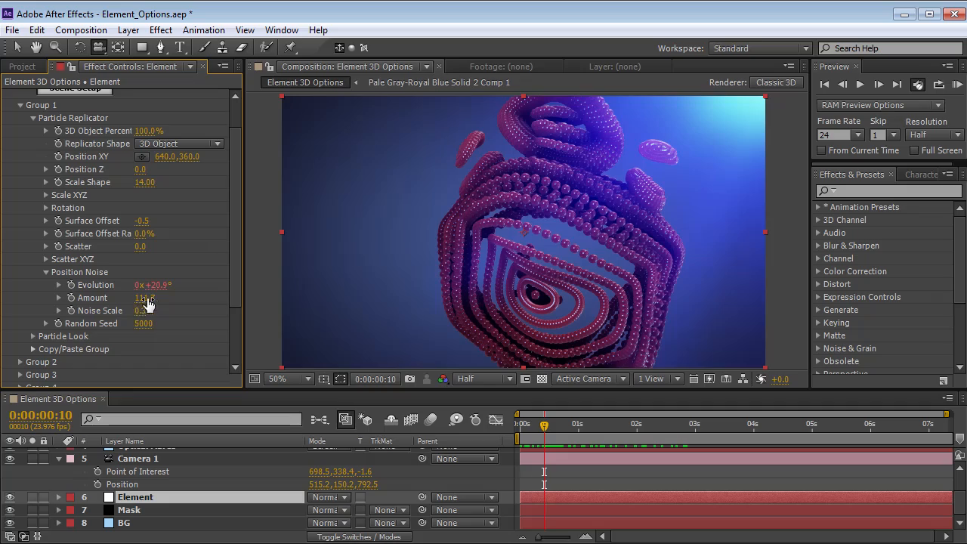
pyautogui.moveTo(143, 298); pyautogui.dragTo(580, 244)
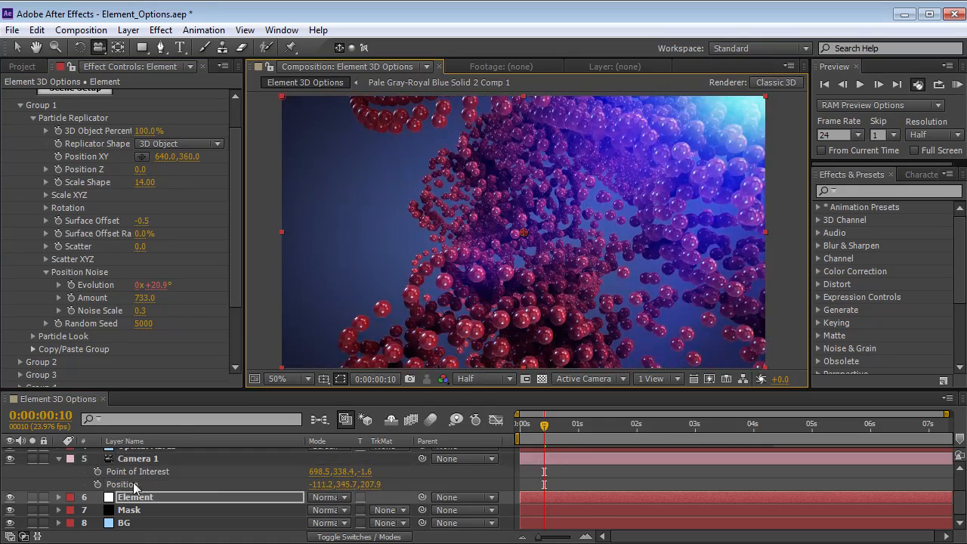
# Turn on Depth of Field for Camera 1 and reframe the camera among the scattered spheres.
pyautogui.click(141, 463)
pyautogui.press('a')
pyautogui.press('a')
pyautogui.click(314, 523)
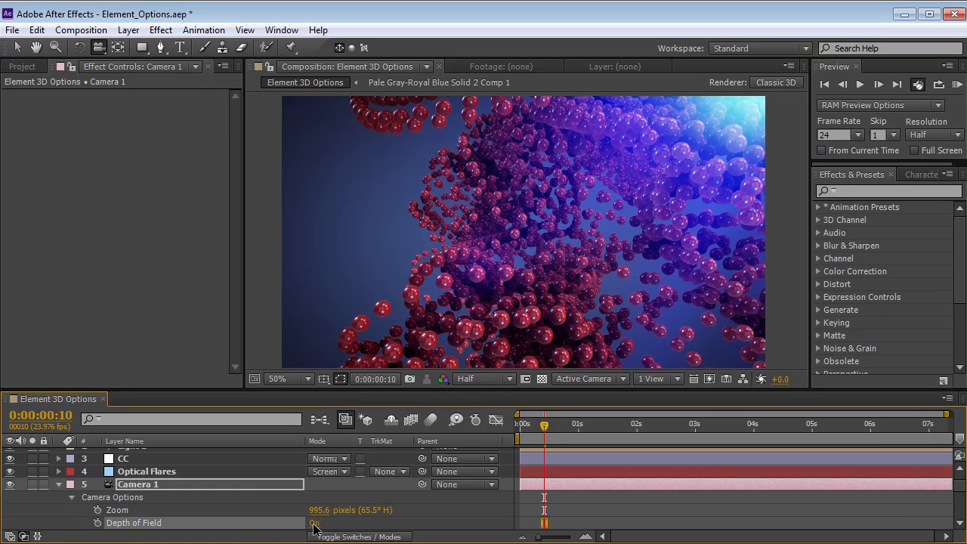
pyautogui.scroll(-2, 315, 514)
pyautogui.press('`')
pyautogui.moveTo(450, 355)
pyautogui.mouseDown()
pyautogui.moveTo(544, 360)
pyautogui.moveTo(524, 350)
pyautogui.moveTo(464, 354)
pyautogui.mouseUp()
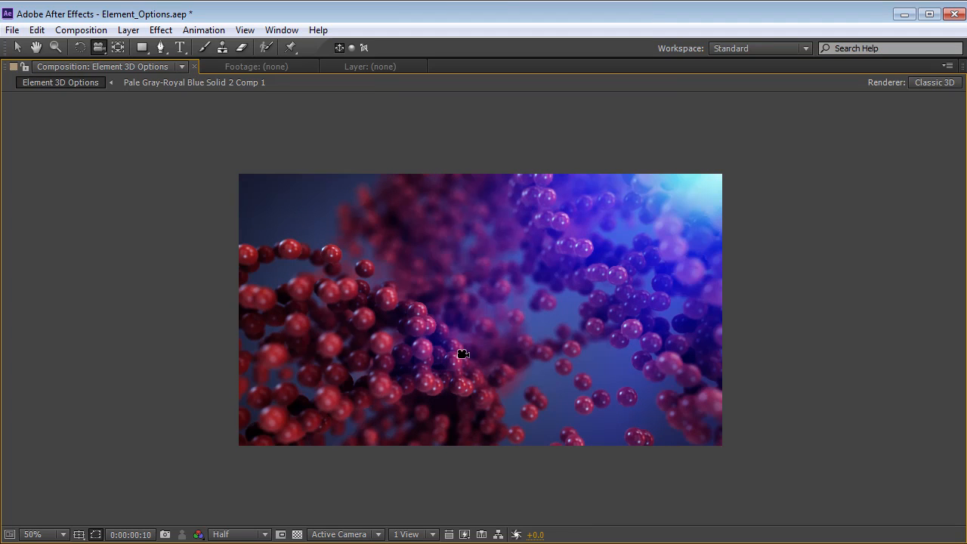
pyautogui.moveTo(378, 334); pyautogui.dragTo(426, 268)
pyautogui.press('`')
# Examine how the blurred spheres move across the first frames of the timeline.
pyautogui.click(559, 424)
pyautogui.moveTo(559, 424)
pyautogui.mouseDown()
pyautogui.moveTo(569, 420)
pyautogui.moveTo(560, 422)
pyautogui.mouseUp()
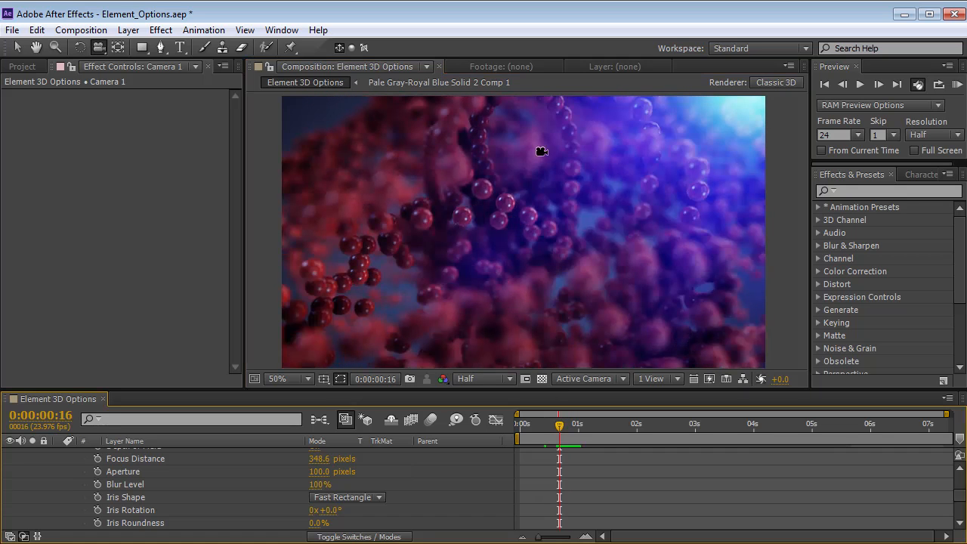
pyautogui.scroll(3, 158, 466)
pyautogui.click(58, 484)
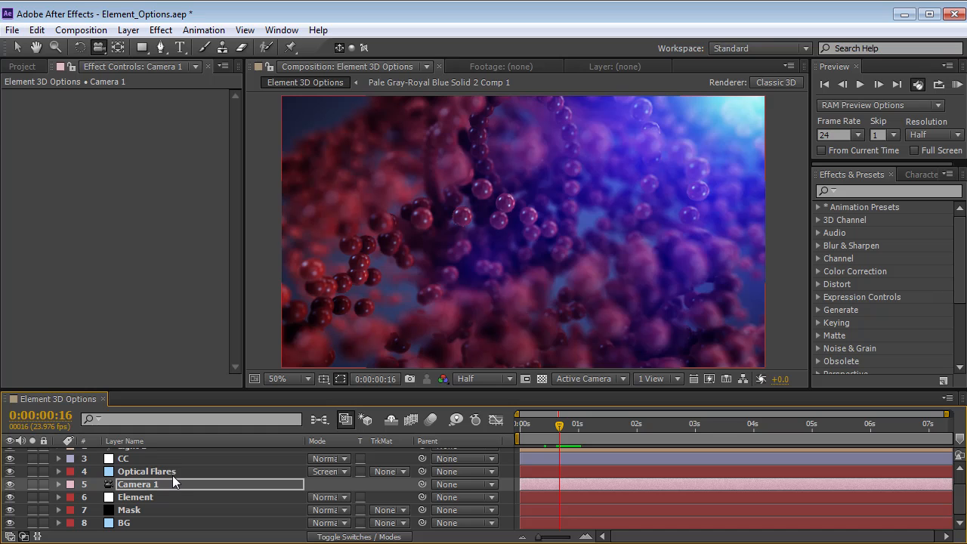
pyautogui.click(172, 471)
pyautogui.press('Home')
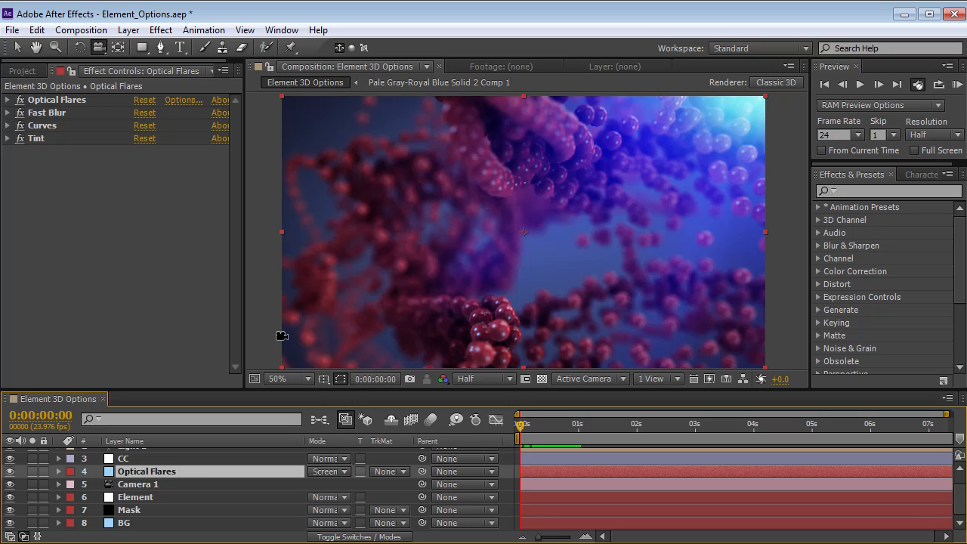
pyautogui.click(544, 423)
pyautogui.moveTo(544, 421); pyautogui.dragTo(559, 424)
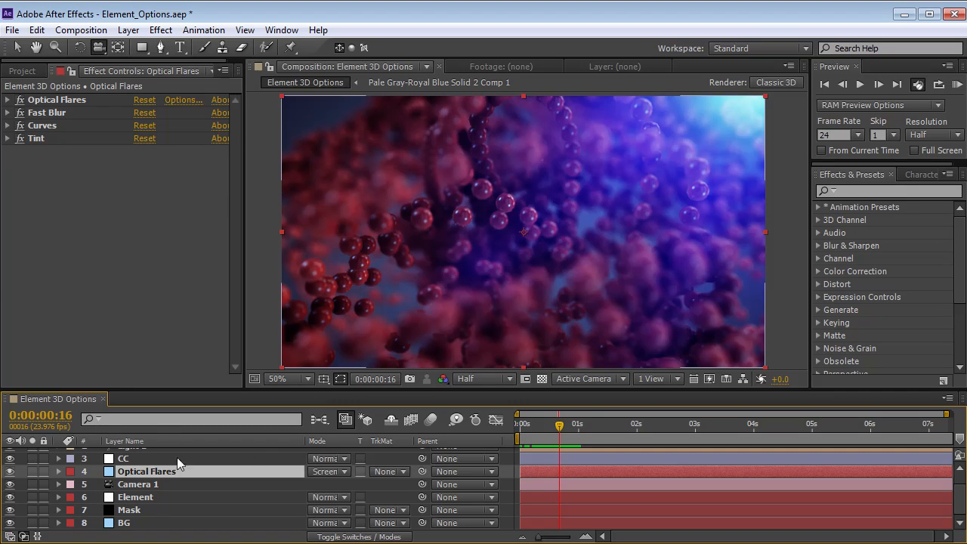
# Turn off Depth of Field in Camera 1's camera options.
pyautogui.click(128, 487)
pyautogui.press('a')
pyautogui.press('a')
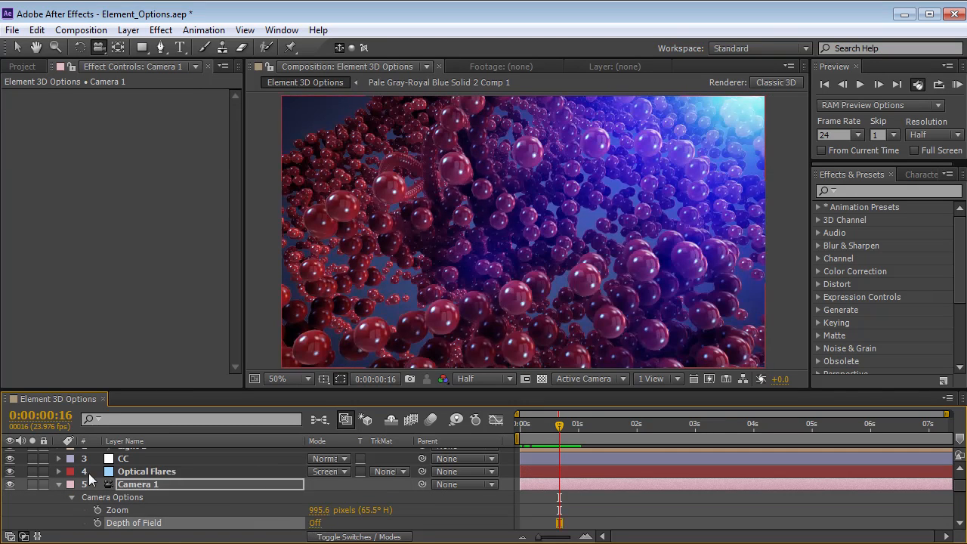
pyautogui.click(56, 485)
# Unassign the sphere_low model from Group 1 in the Element layer's Scene Setup and apply the scene.
pyautogui.click(144, 497)
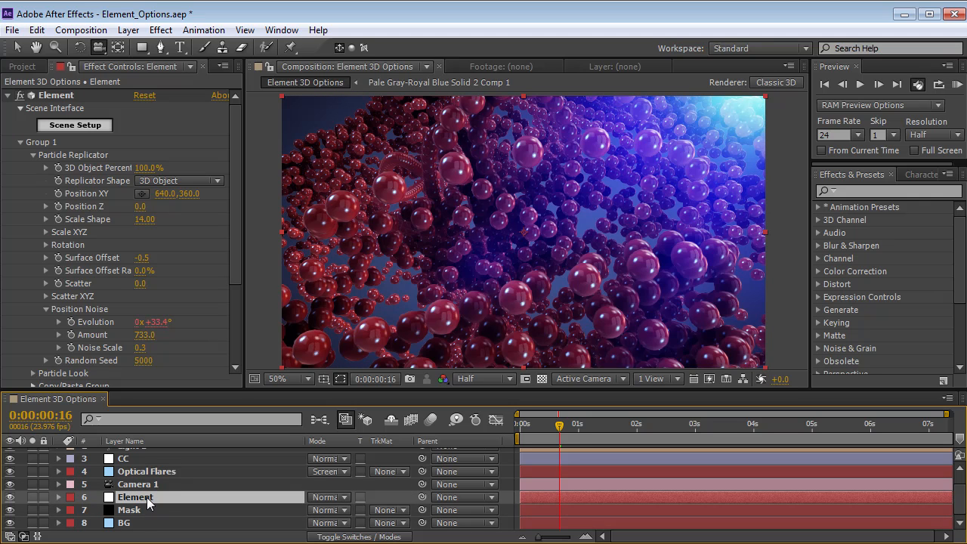
pyautogui.click(56, 95)
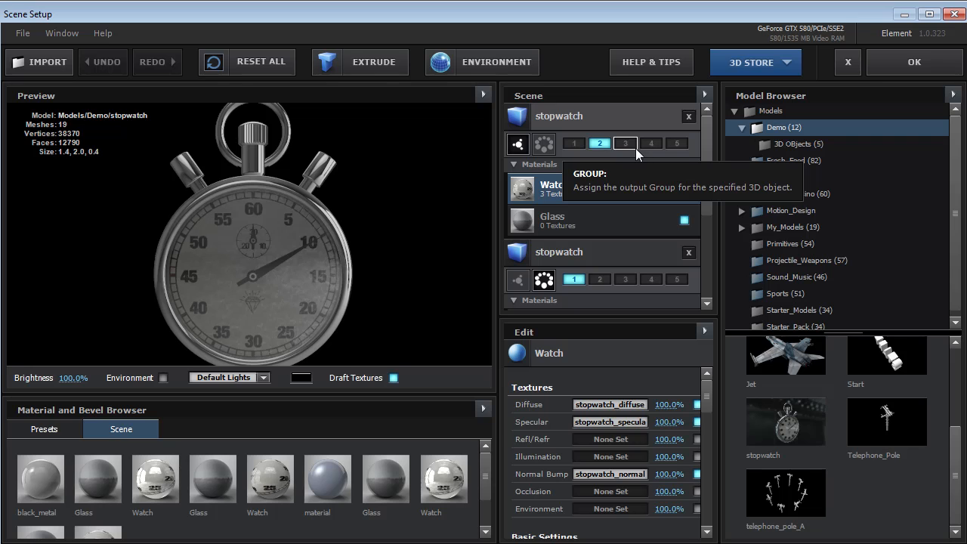
pyautogui.moveTo(700, 178); pyautogui.dragTo(702, 263)
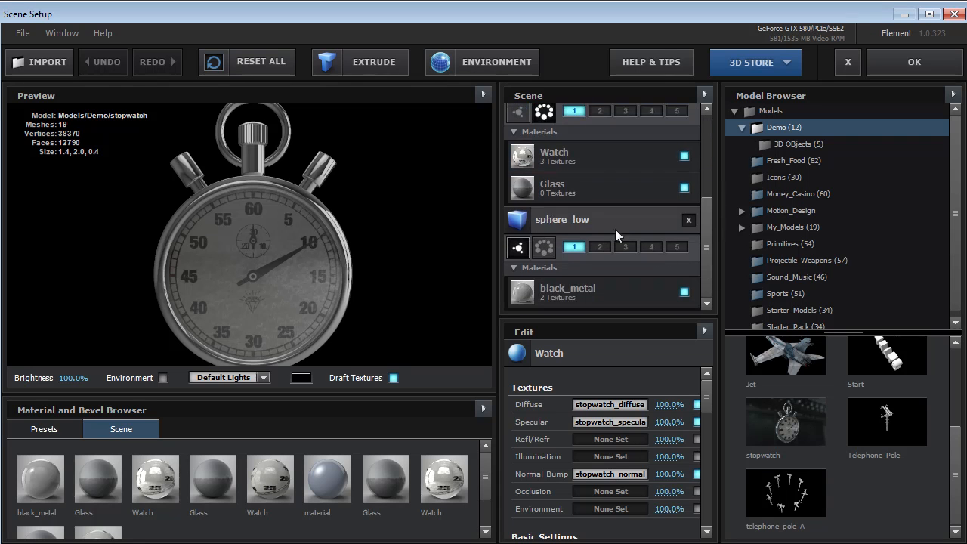
pyautogui.click(612, 220)
pyautogui.scroll(-3, 264, 223)
pyautogui.moveTo(284, 237)
pyautogui.mouseDown()
pyautogui.moveTo(223, 230)
pyautogui.moveTo(290, 207)
pyautogui.mouseUp()
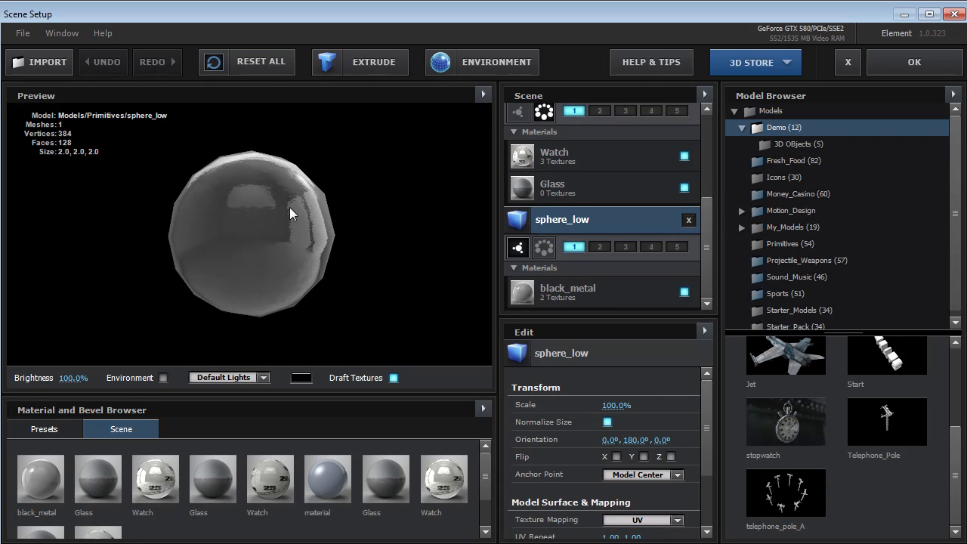
pyautogui.click(578, 254)
pyautogui.moveTo(704, 222); pyautogui.dragTo(707, 139)
pyautogui.click(917, 61)
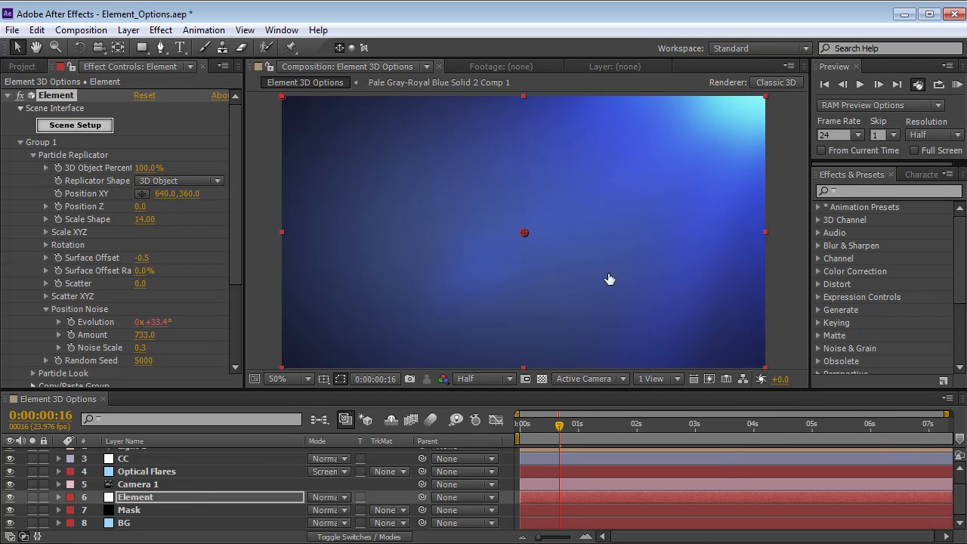
# Add the gear_01 model from Motion_Design's Machine_Parts folder to the scene and inspect it in the preview.
pyautogui.scroll(-3, 706, 273)
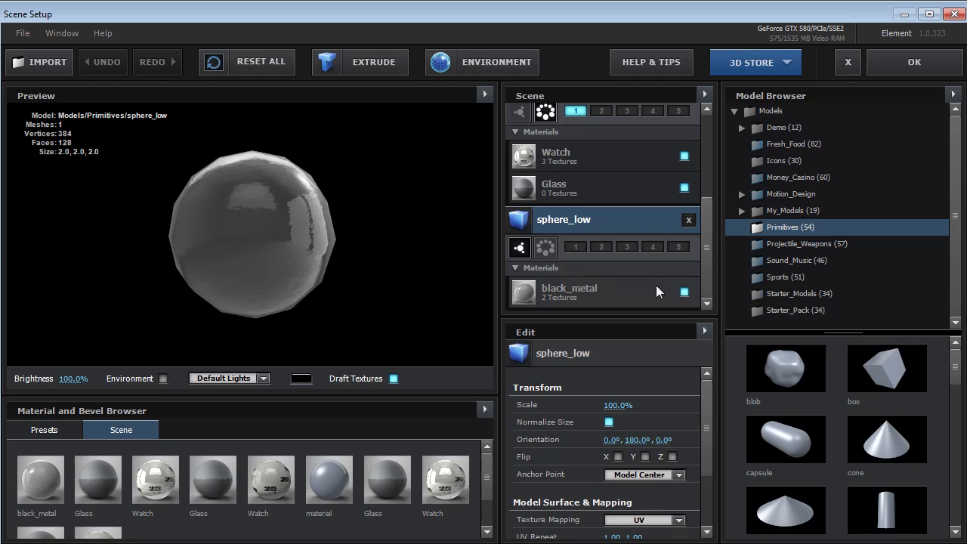
pyautogui.doubleClick(759, 194)
pyautogui.moveTo(956, 167); pyautogui.dragTo(954, 232)
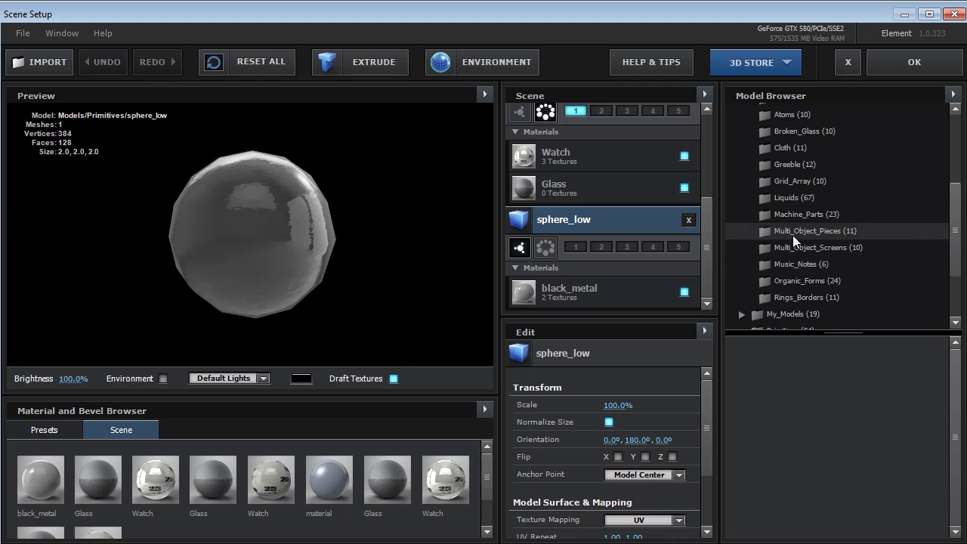
pyautogui.click(794, 216)
pyautogui.moveTo(956, 393)
pyautogui.mouseDown()
pyautogui.moveTo(955, 415)
pyautogui.moveTo(956, 379)
pyautogui.mouseUp()
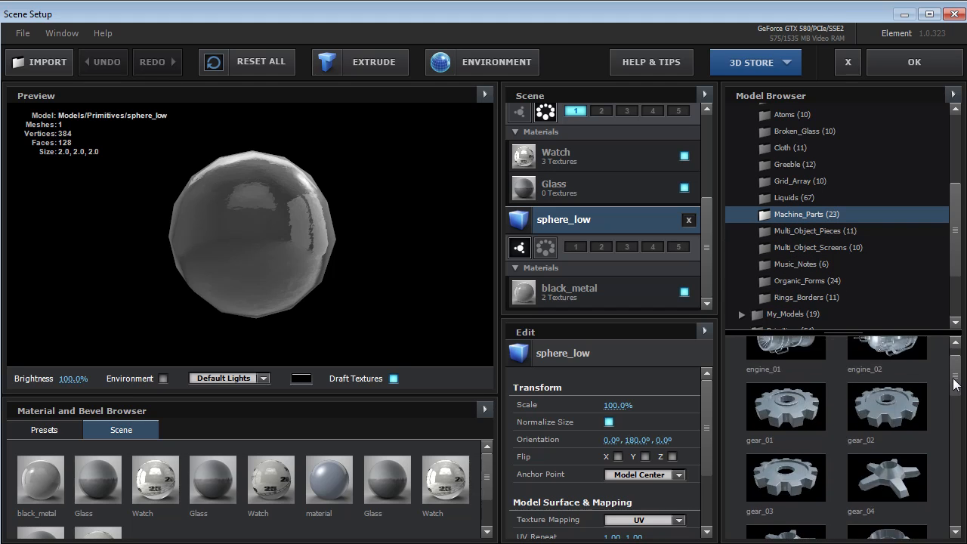
pyautogui.click(797, 412)
pyautogui.moveTo(224, 205); pyautogui.dragTo(242, 215)
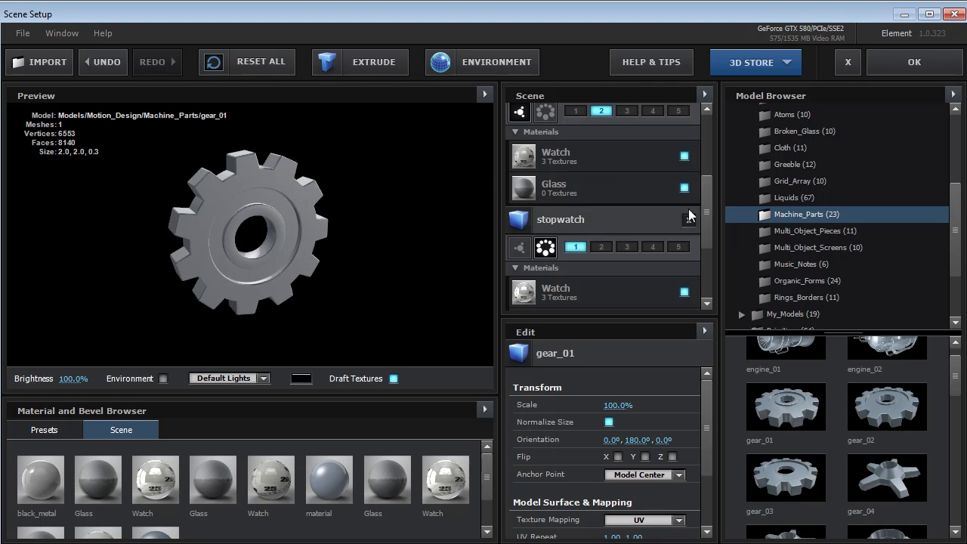
pyautogui.scroll(5, 690, 215)
pyautogui.moveTo(261, 193); pyautogui.dragTo(260, 238)
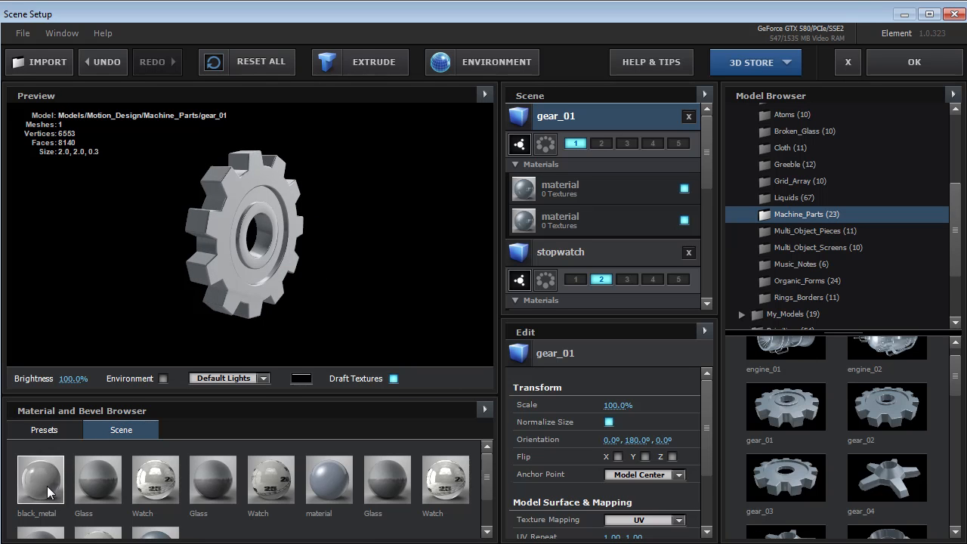
# Rename sphere_low's black_metal material to White Metal.
pyautogui.click(46, 484)
pyautogui.moveTo(708, 173); pyautogui.dragTo(710, 274)
pyautogui.click(555, 293)
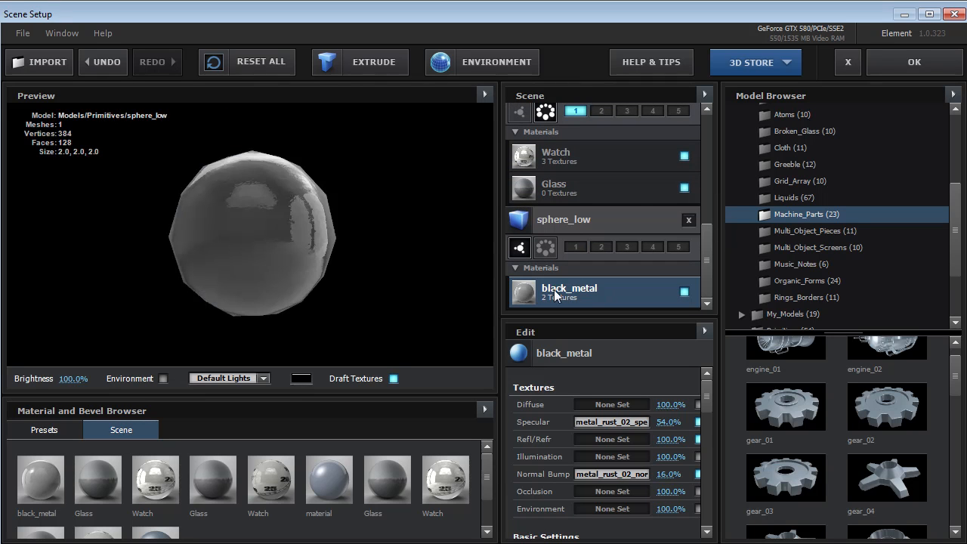
pyautogui.doubleClick(554, 289)
pyautogui.write('White Metal')
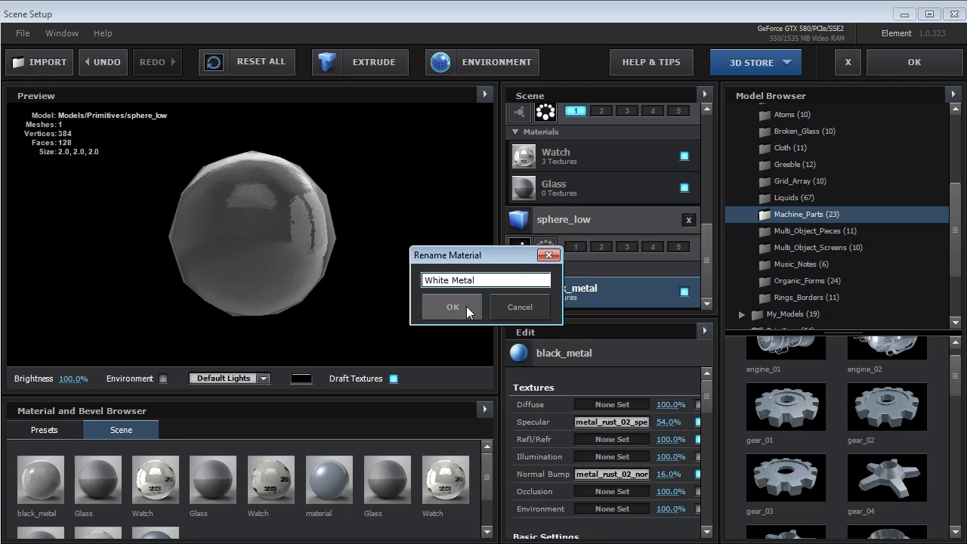
pyautogui.click(466, 307)
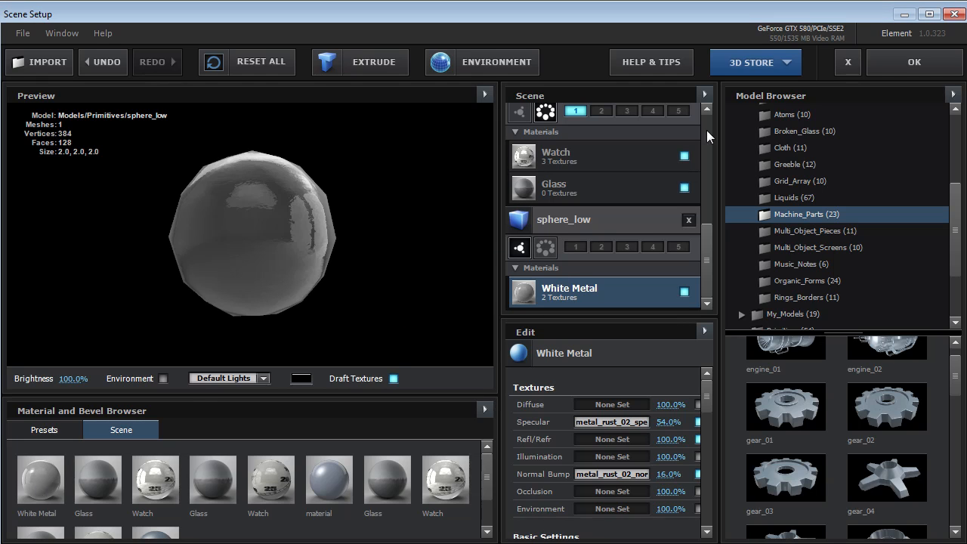
# Apply the White Metal material to both of gear_01's material slots and accept the scene setup.
pyautogui.moveTo(704, 247); pyautogui.dragTo(723, 128)
pyautogui.click(598, 117)
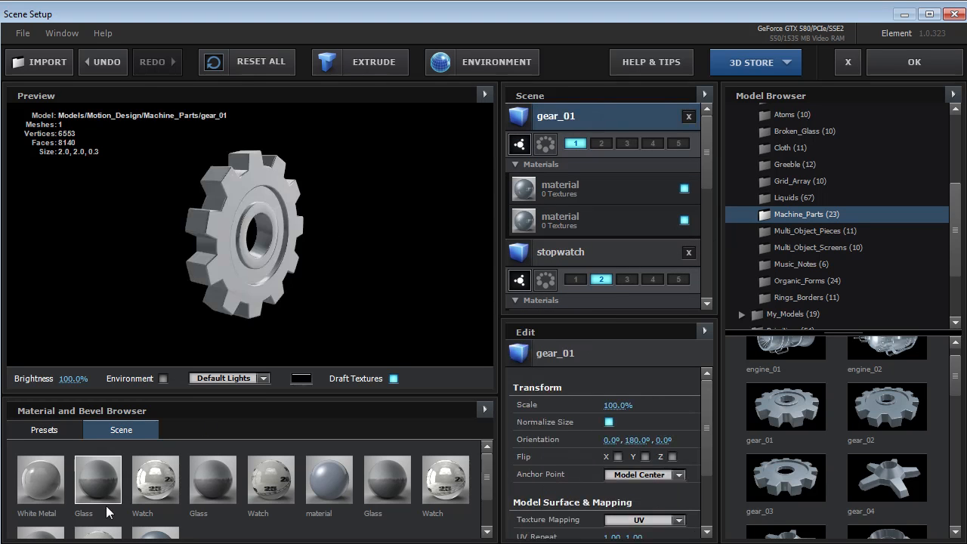
pyautogui.moveTo(33, 477); pyautogui.dragTo(412, 229)
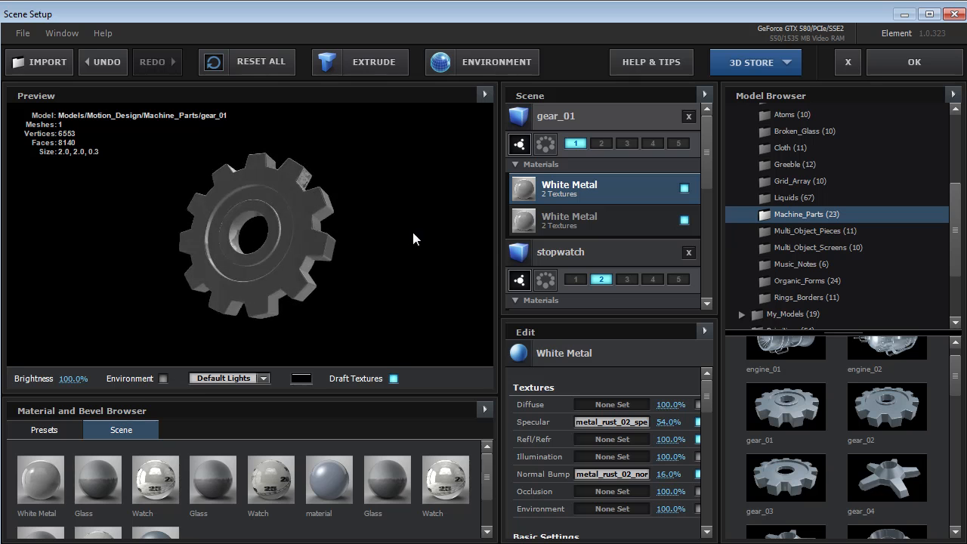
pyautogui.click(918, 65)
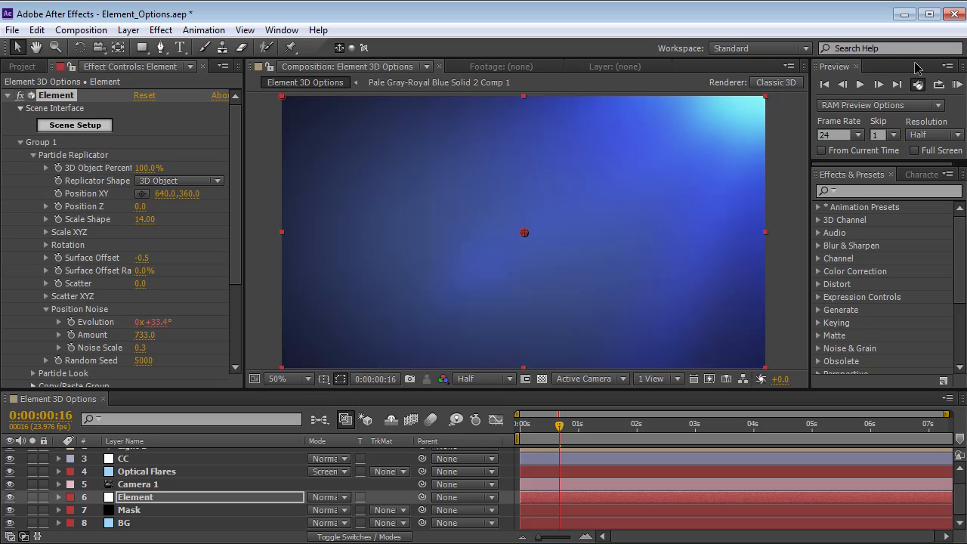
# Move the current time to 0:00:00:20 and turn on Camera 1's Depth of Field.
pyautogui.moveTo(553, 434)
pyautogui.mouseDown()
pyautogui.moveTo(519, 437)
pyautogui.moveTo(568, 428)
pyautogui.mouseUp()
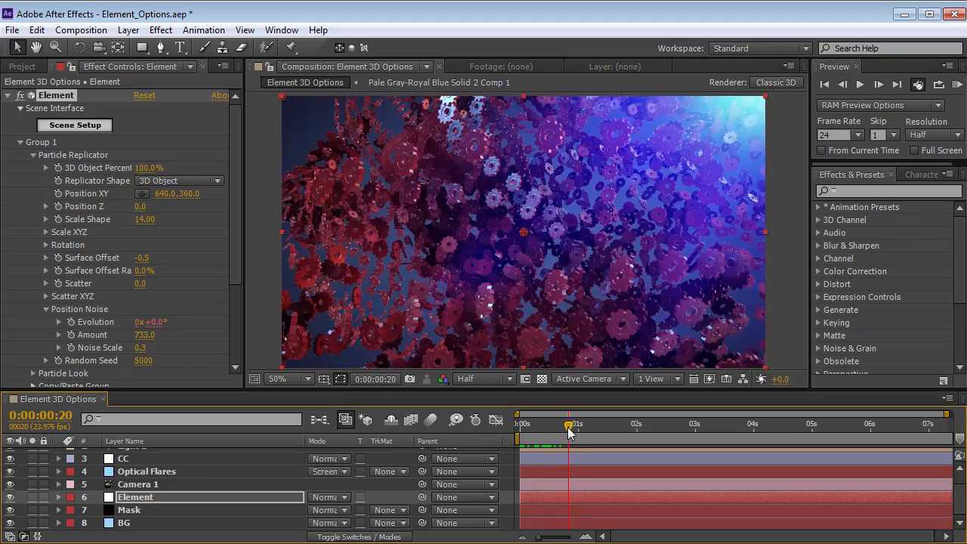
pyautogui.click(150, 485)
pyautogui.press('a')
pyautogui.press('a')
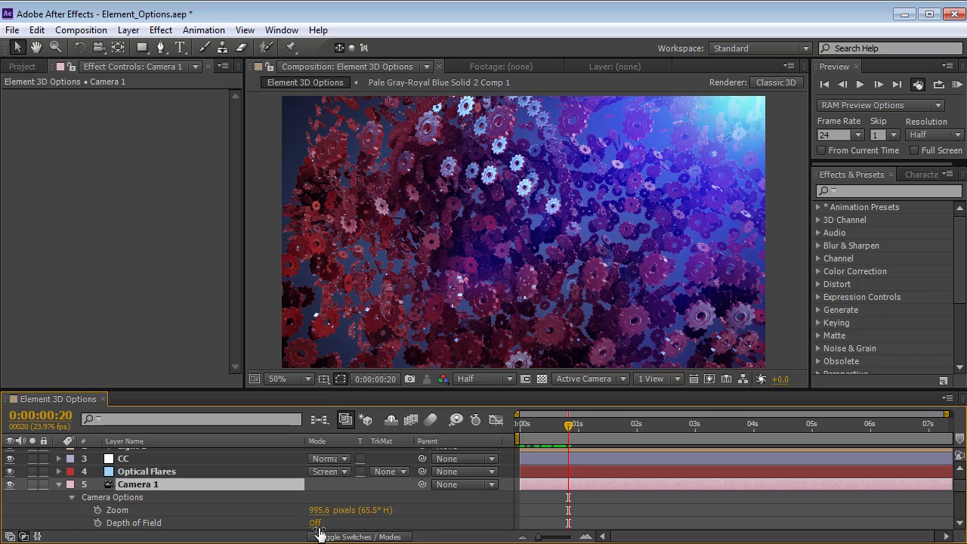
pyautogui.click(314, 523)
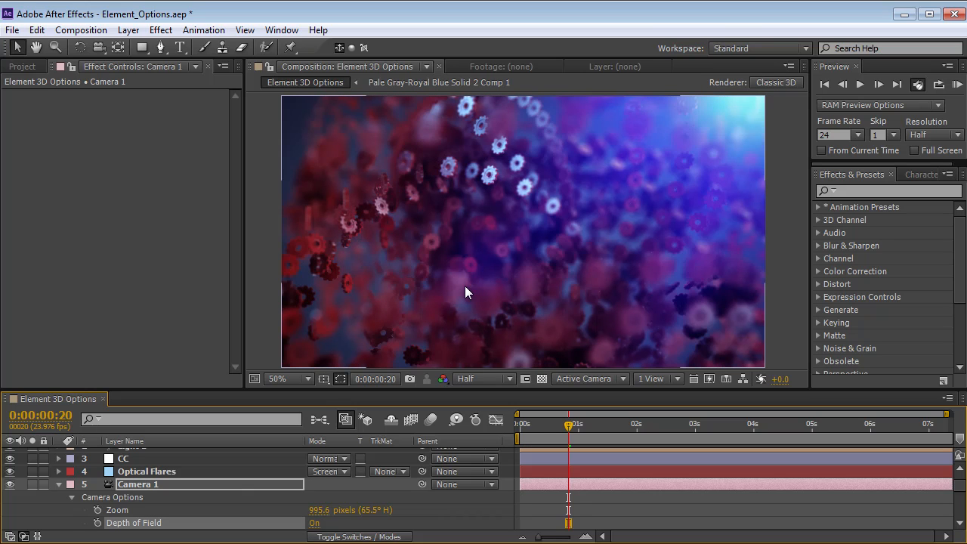
# Try moving the camera around the blurred gears, undo the camera move and collapse Camera 1's properties.
pyautogui.press('c')
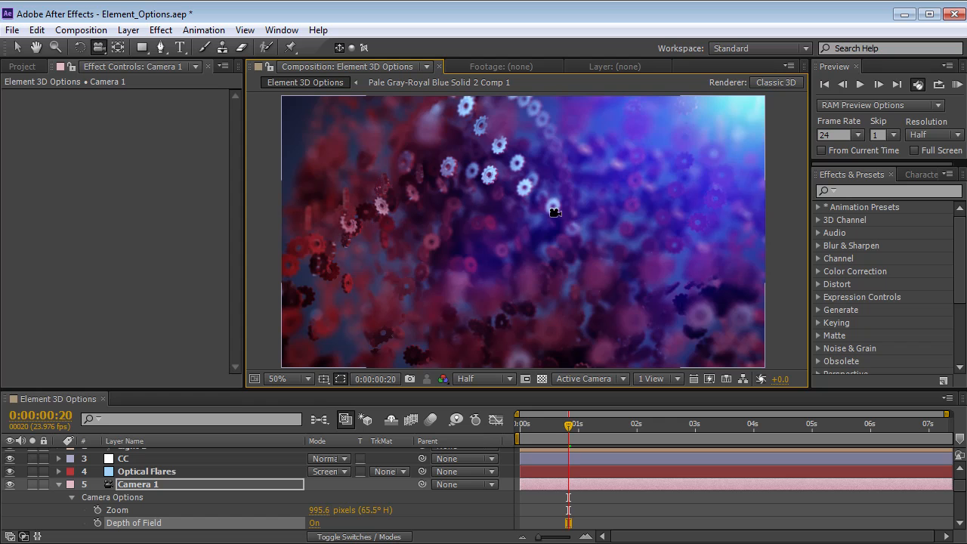
pyautogui.moveTo(581, 238); pyautogui.dragTo(580, 215)
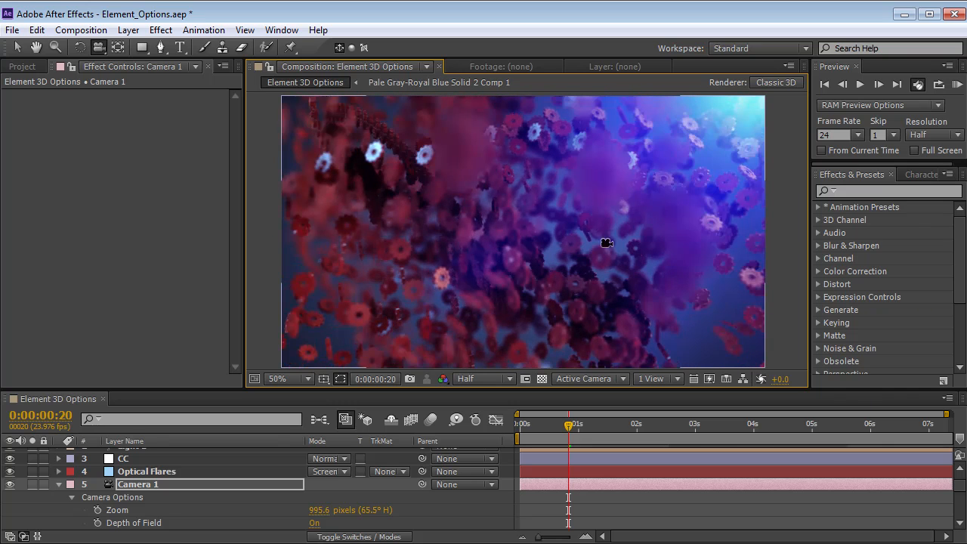
pyautogui.hotkey('ctrl', 'z')
pyautogui.hotkey('ctrl', 'z')
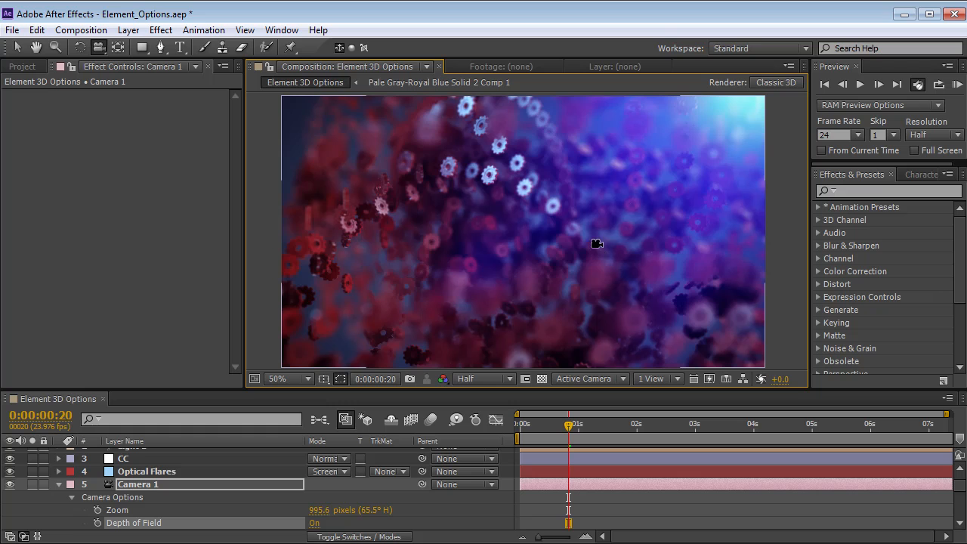
pyautogui.click(58, 485)
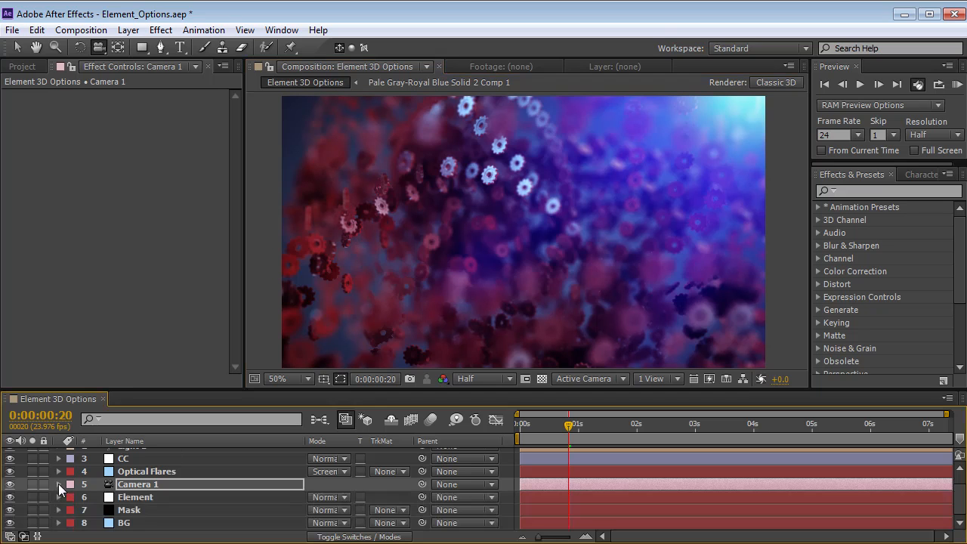
# Add the machine_part_05, gear_04 and gear_06 models from the Machine_Parts folder to the Element layer's scene.
pyautogui.click(136, 499)
pyautogui.click(87, 130)
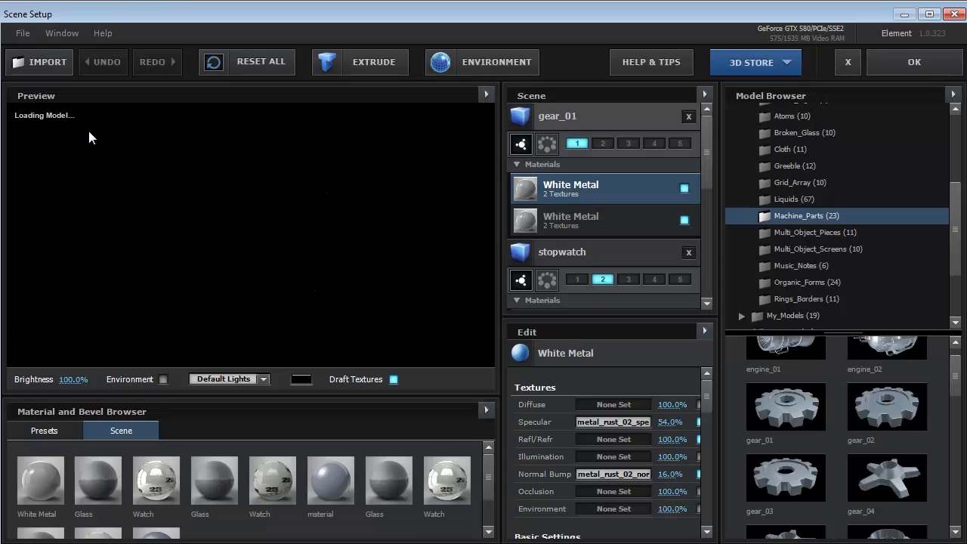
pyautogui.moveTo(951, 386); pyautogui.dragTo(964, 481)
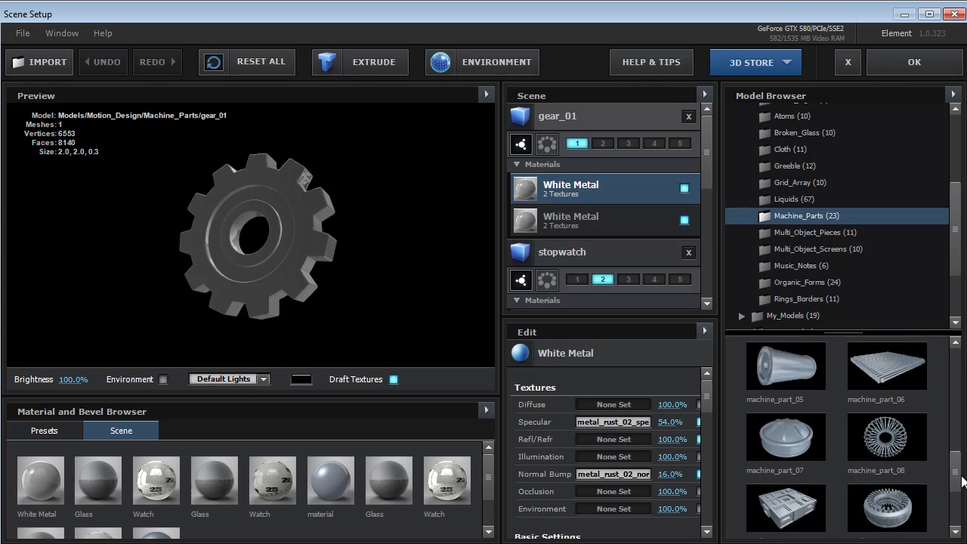
pyautogui.click(785, 366)
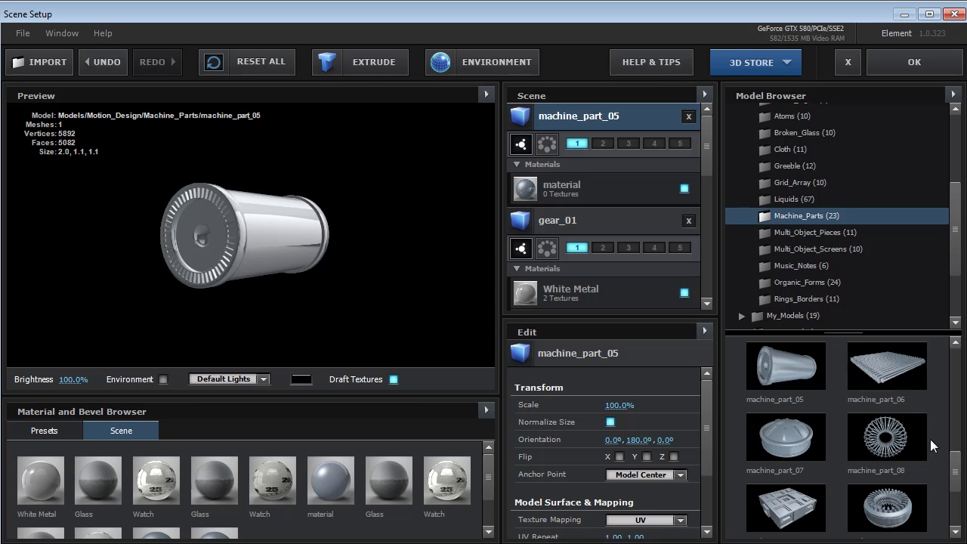
pyautogui.scroll(5, 930, 439)
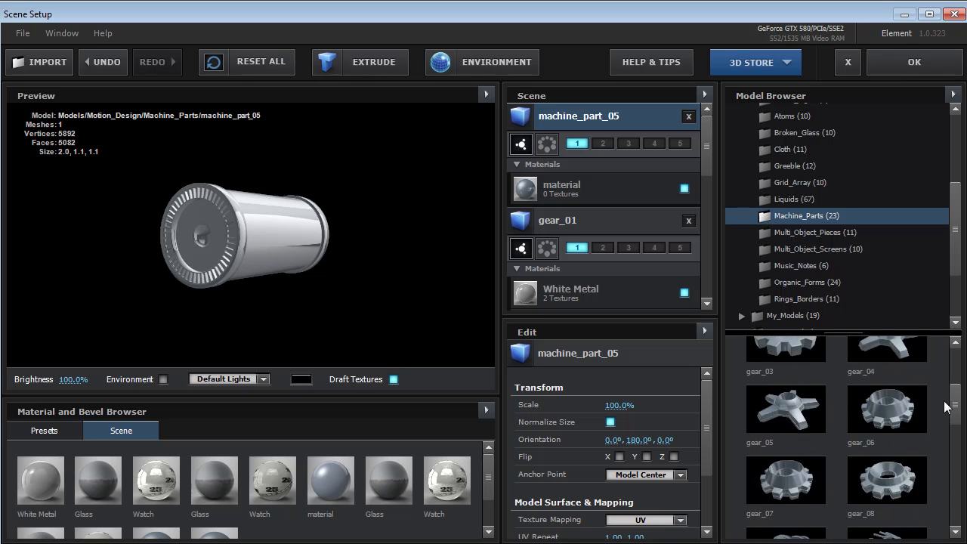
pyautogui.scroll(1, 940, 403)
pyautogui.click(880, 366)
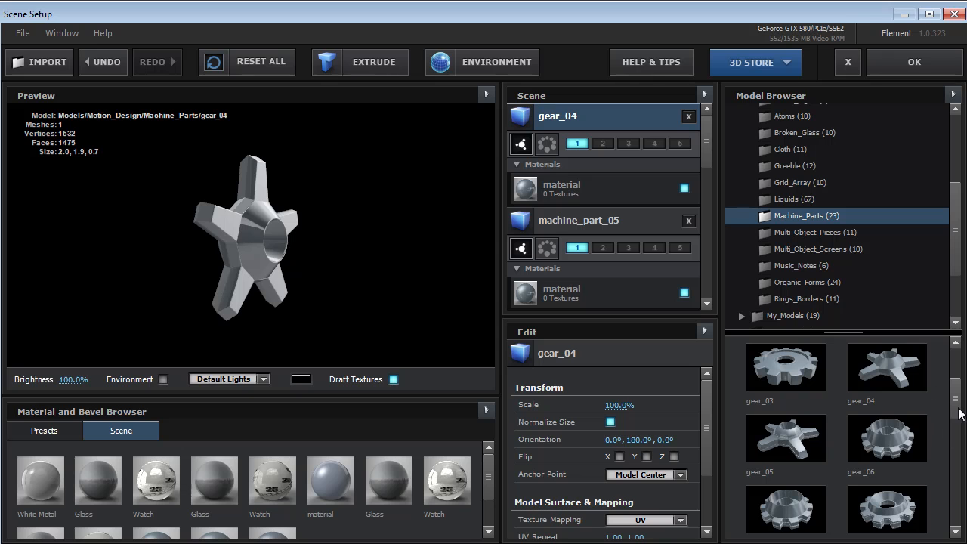
pyautogui.click(888, 433)
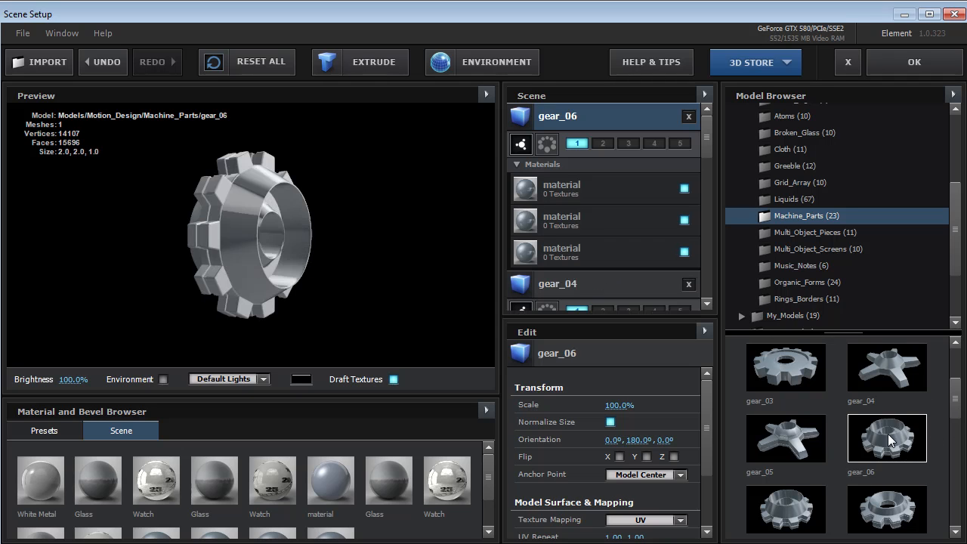
# Apply the White Metal material to all material slots of gear_06, gear_04 and machine_part_05.
pyautogui.click(43, 486)
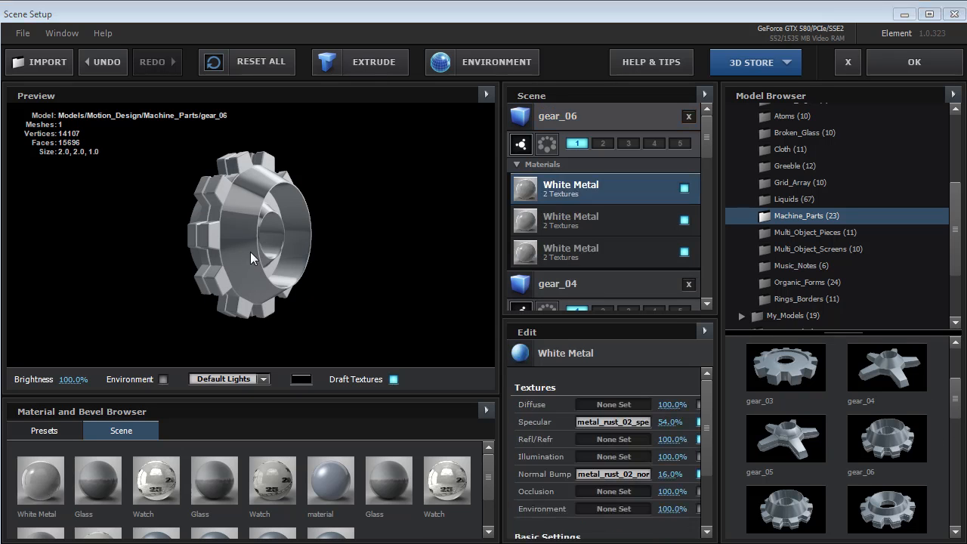
pyautogui.scroll(-1, 707, 143)
pyautogui.moveTo(707, 143); pyautogui.dragTo(693, 178)
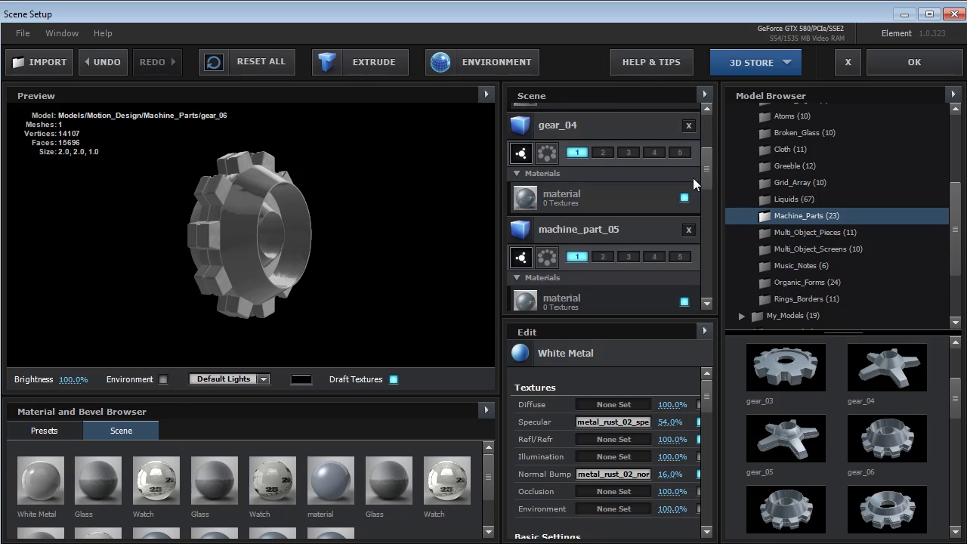
pyautogui.click(572, 124)
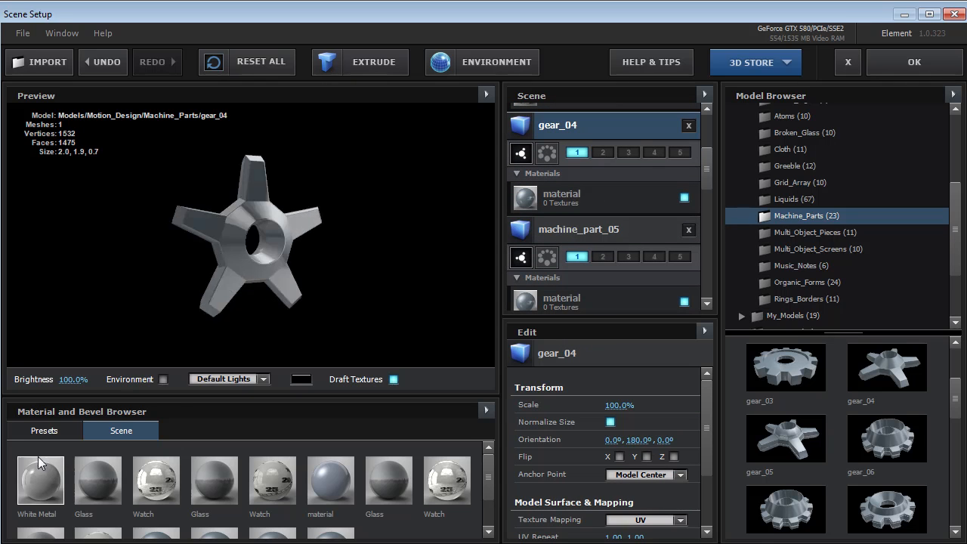
pyautogui.click(43, 486)
pyautogui.click(607, 235)
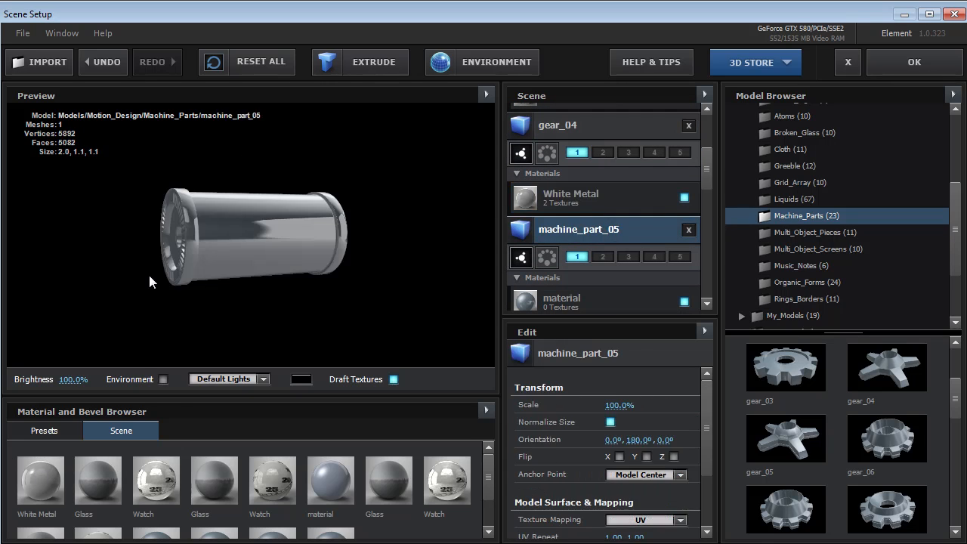
pyautogui.click(30, 488)
# Inspect gear_01 and gear_06 in the preview and accept the scene setup.
pyautogui.moveTo(708, 155); pyautogui.dragTo(704, 195)
pyautogui.click(527, 195)
pyautogui.moveTo(272, 227); pyautogui.dragTo(225, 217)
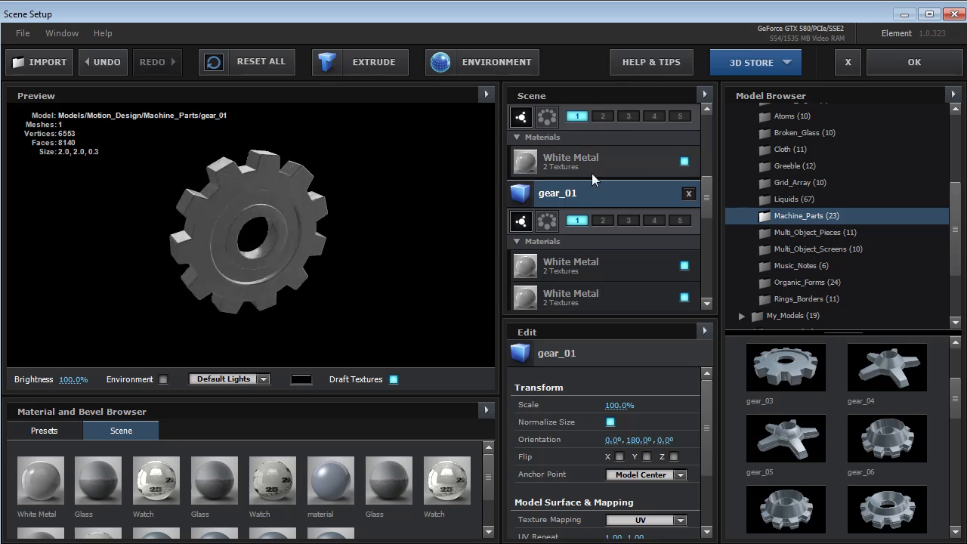
pyautogui.moveTo(707, 204); pyautogui.dragTo(700, 141)
pyautogui.click(580, 110)
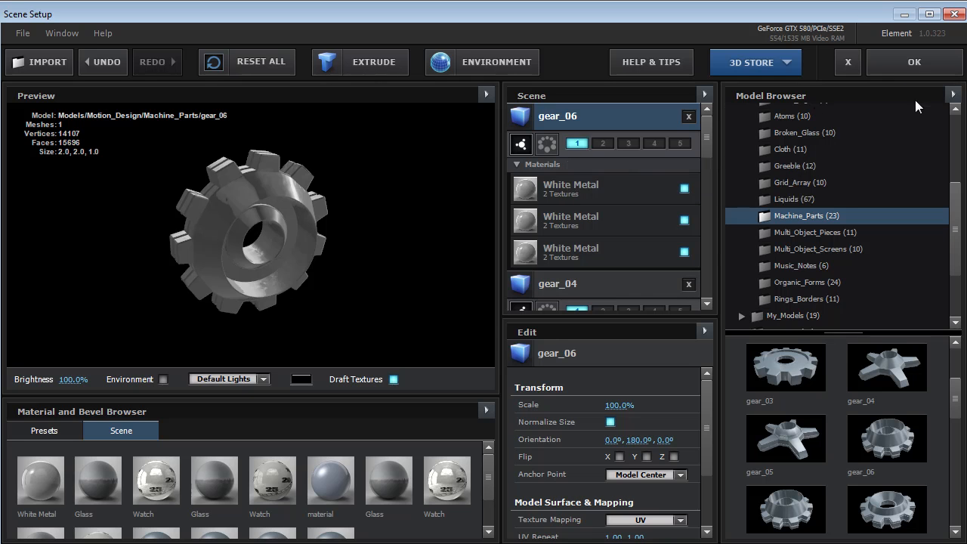
pyautogui.click(913, 65)
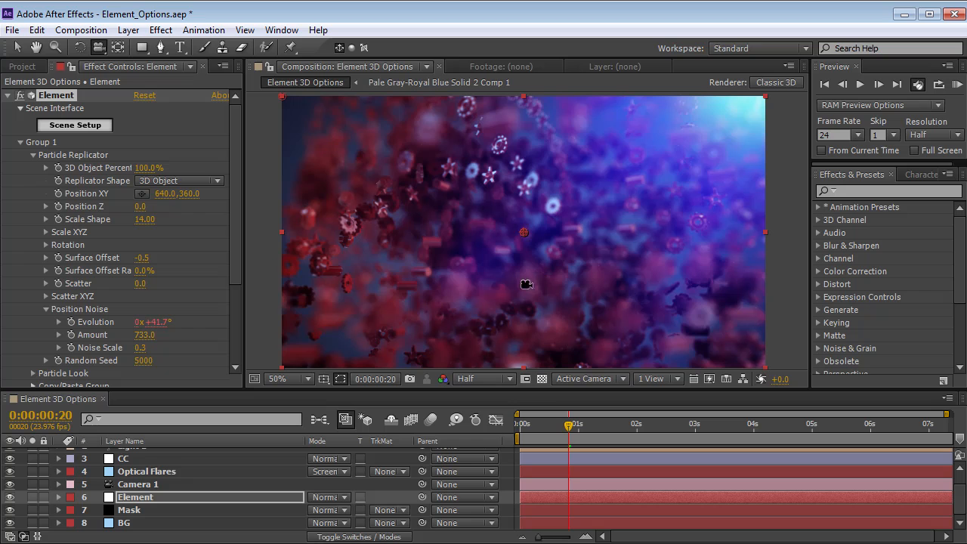
# Turn off Camera 1's Depth of Field and orbit the camera around the mixed machine parts.
pyautogui.click(138, 484)
pyautogui.press('a')
pyautogui.press('a')
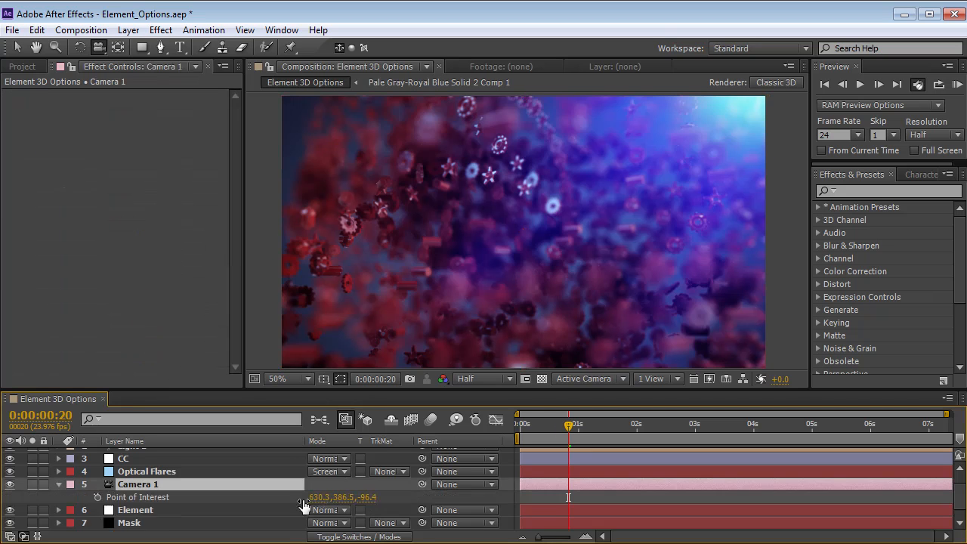
pyautogui.click(316, 523)
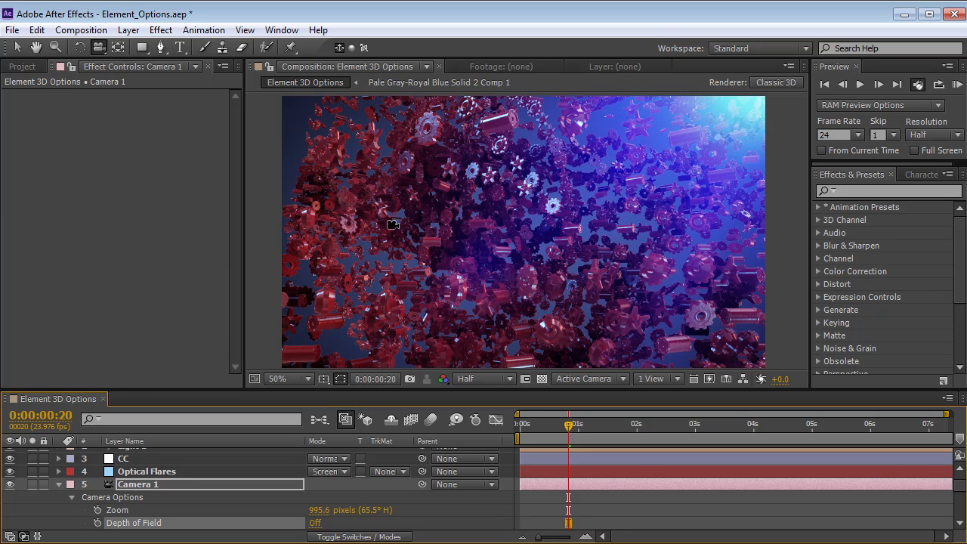
pyautogui.moveTo(393, 225)
pyautogui.mouseDown()
pyautogui.moveTo(514, 110)
pyautogui.moveTo(431, 264)
pyautogui.moveTo(451, 246)
pyautogui.moveTo(395, 231)
pyautogui.mouseUp()
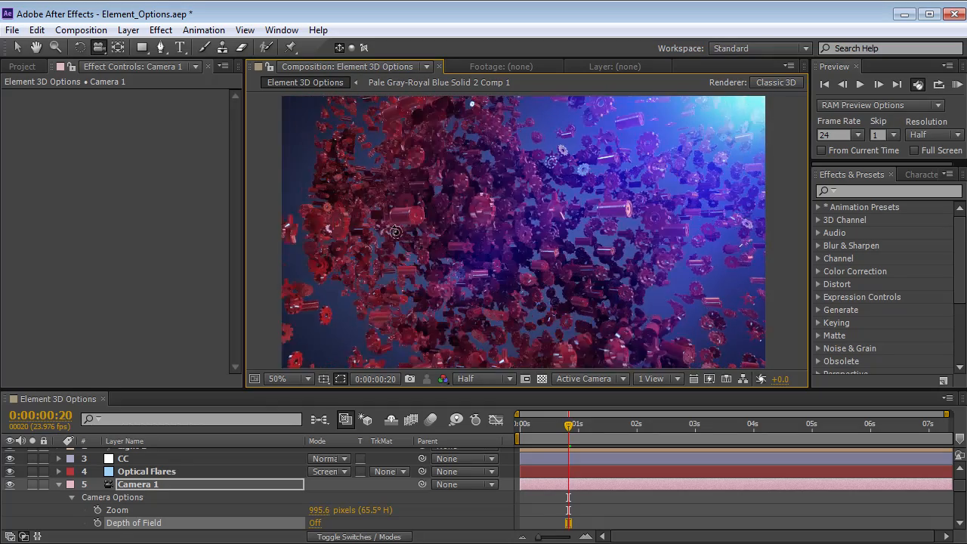
# Set the expression on the Element layer's Position Noise Evolution to time*20.
pyautogui.moveTo(568, 424)
pyautogui.mouseDown()
pyautogui.moveTo(520, 431)
pyautogui.moveTo(559, 431)
pyautogui.mouseUp()
pyautogui.scroll(-3, 171, 513)
pyautogui.scroll(-3, 166, 514)
pyautogui.click(137, 521)
pyautogui.press('e')
pyautogui.scroll(-2, 502, 462)
pyautogui.scroll(5, 499, 496)
pyautogui.scroll(-1, 499, 497)
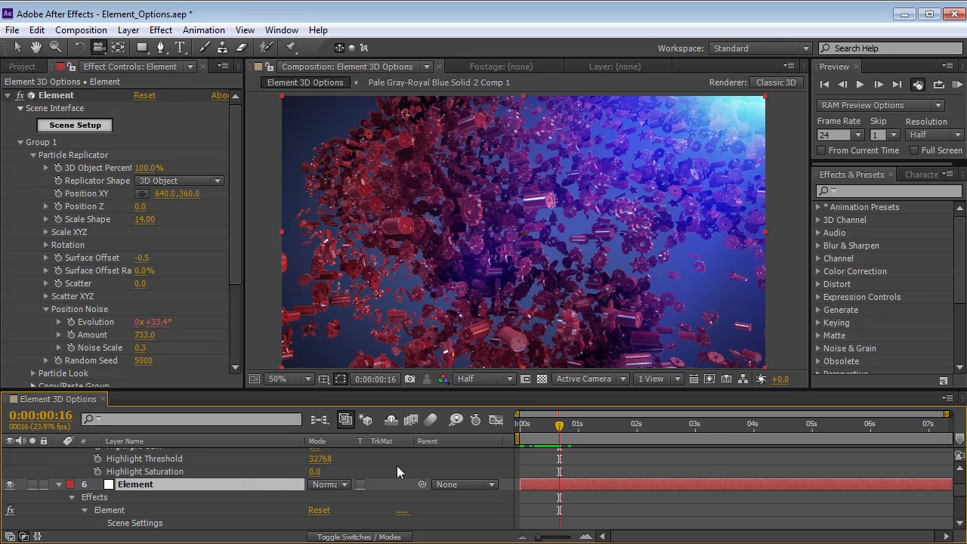
pyautogui.press('e')
pyautogui.press('e')
pyautogui.scroll(-1, 306, 494)
pyautogui.click(535, 496)
pyautogui.write('2')
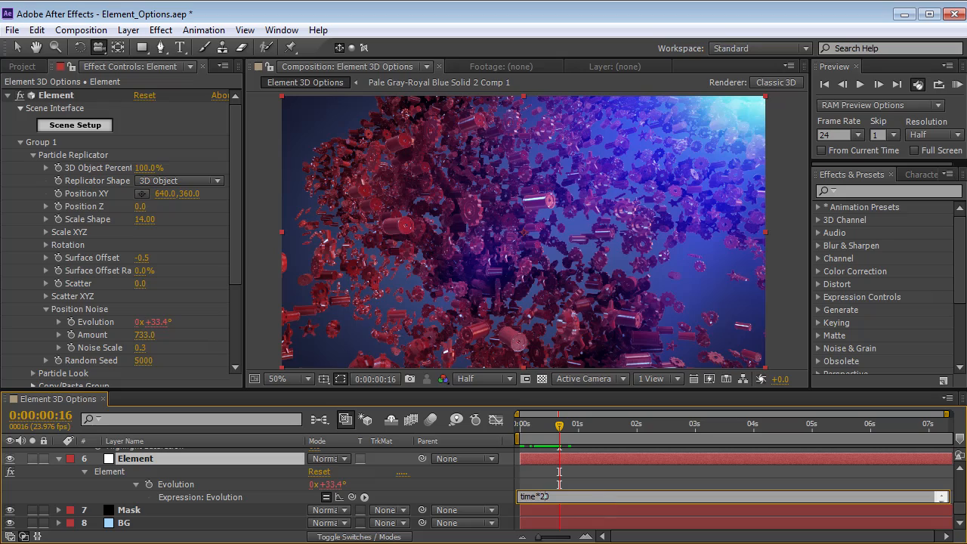
pyautogui.write('0')
pyautogui.press('KP_Enter')
# Move the current time to 0:00:00:03 and reposition the camera for a closer view of the gears.
pyautogui.moveTo(559, 427); pyautogui.dragTo(527, 427)
pyautogui.moveTo(399, 232); pyautogui.dragTo(532, 281)
pyautogui.click(239, 291)
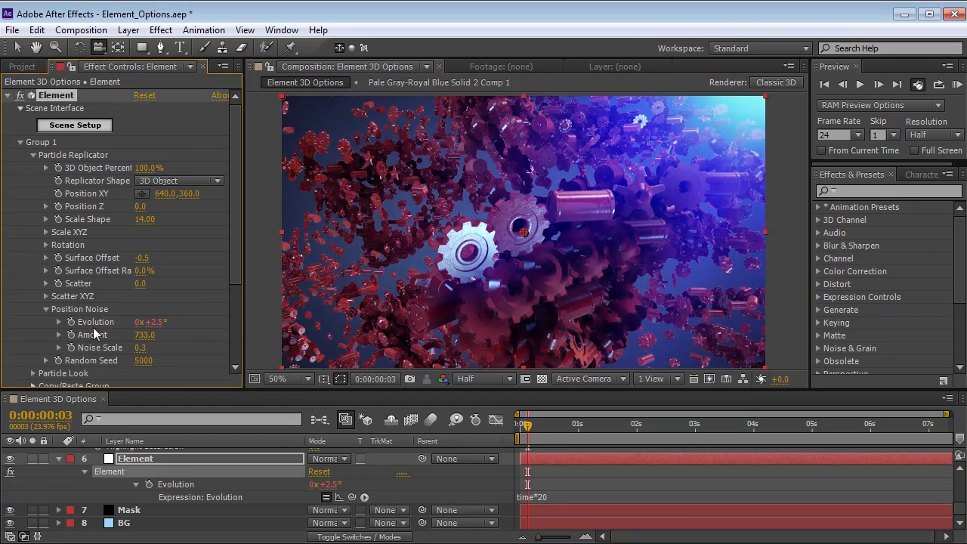
# Reduce Group 1's Position Noise Amount step by step to 0.
pyautogui.moveTo(144, 334); pyautogui.dragTo(70, 335)
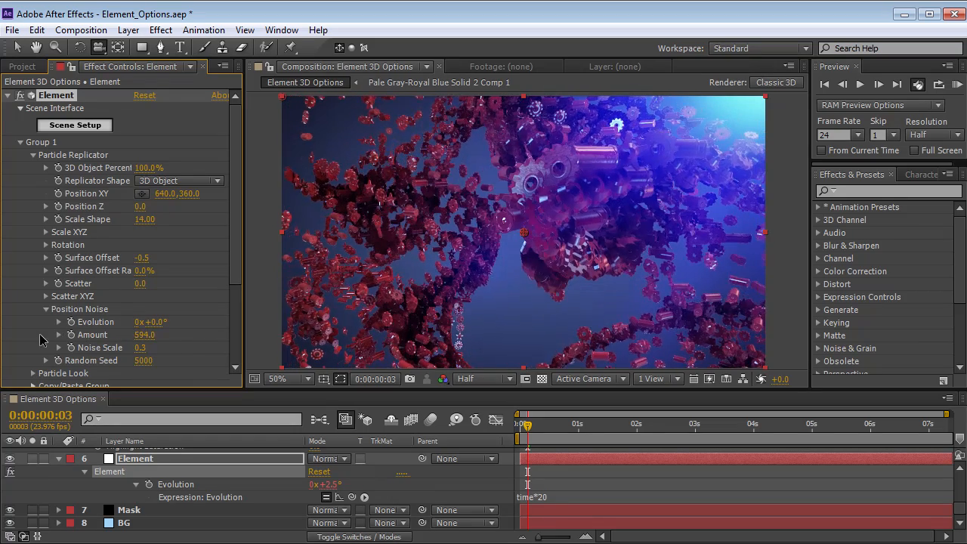
pyautogui.moveTo(145, 337); pyautogui.dragTo(75, 334)
pyautogui.moveTo(141, 335); pyautogui.dragTo(123, 335)
pyautogui.click(144, 334)
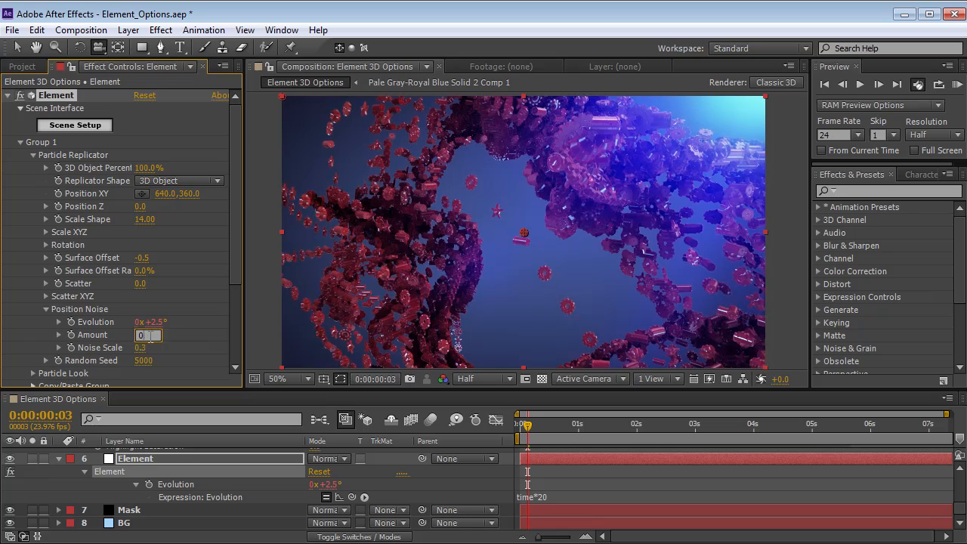
pyautogui.write('0')
pyautogui.press('Return')
# Orbit and move the camera in close to the rings of gears and cylinders.
pyautogui.moveTo(440, 254); pyautogui.dragTo(578, 254)
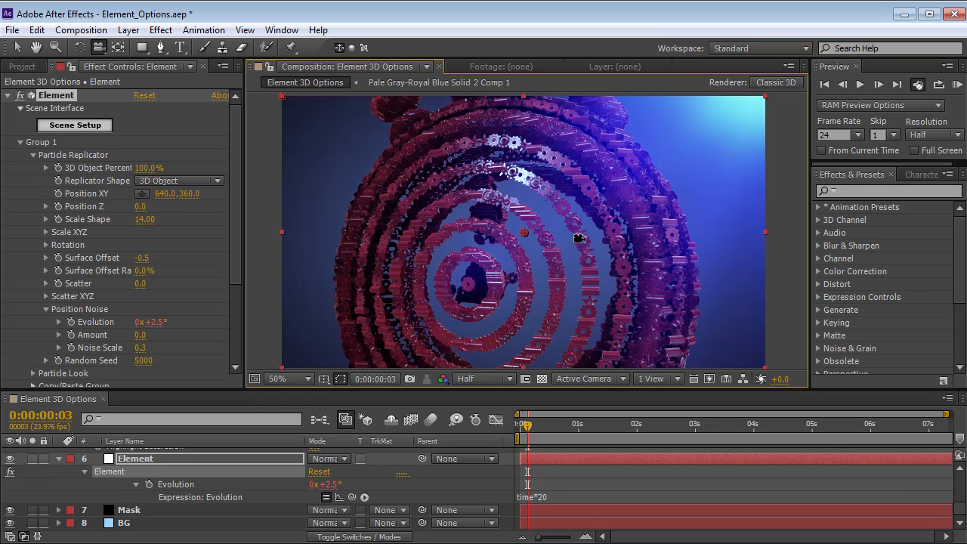
pyautogui.moveTo(591, 257); pyautogui.dragTo(522, 312)
pyautogui.moveTo(565, 288); pyautogui.dragTo(502, 331)
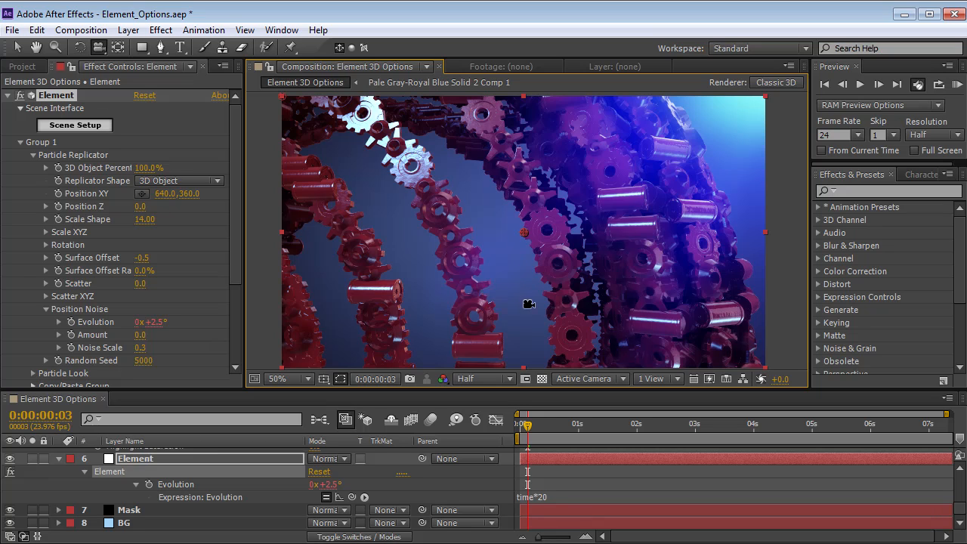
pyautogui.moveTo(484, 327); pyautogui.dragTo(458, 245)
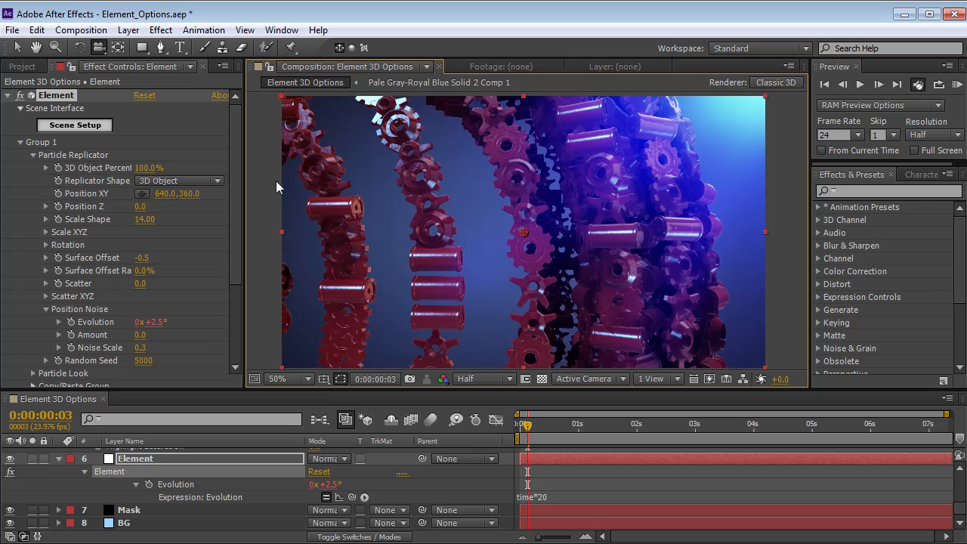
# Reopen Scene Setup and examine machine_part_05 and gear_01 in the model preview.
pyautogui.click(75, 126)
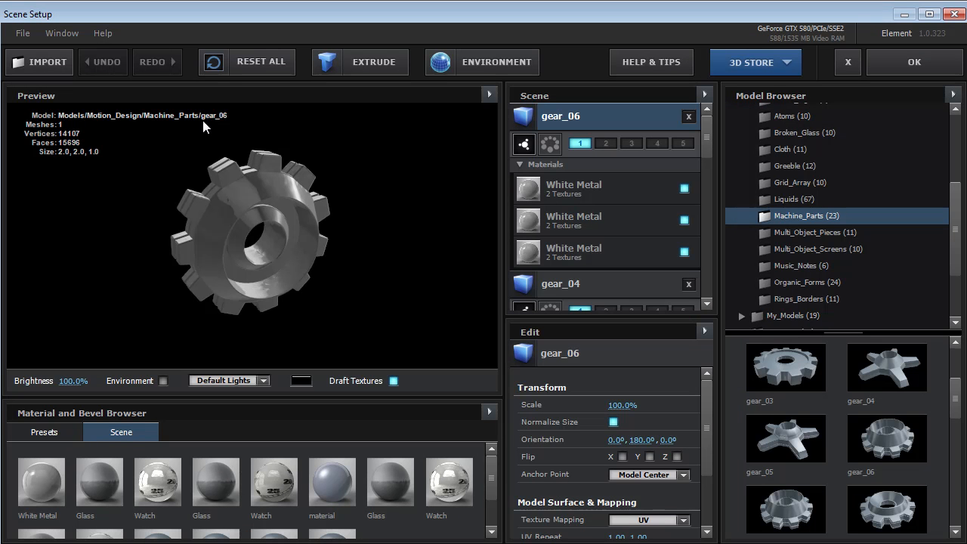
pyautogui.moveTo(706, 133); pyautogui.dragTo(708, 163)
pyautogui.click(577, 201)
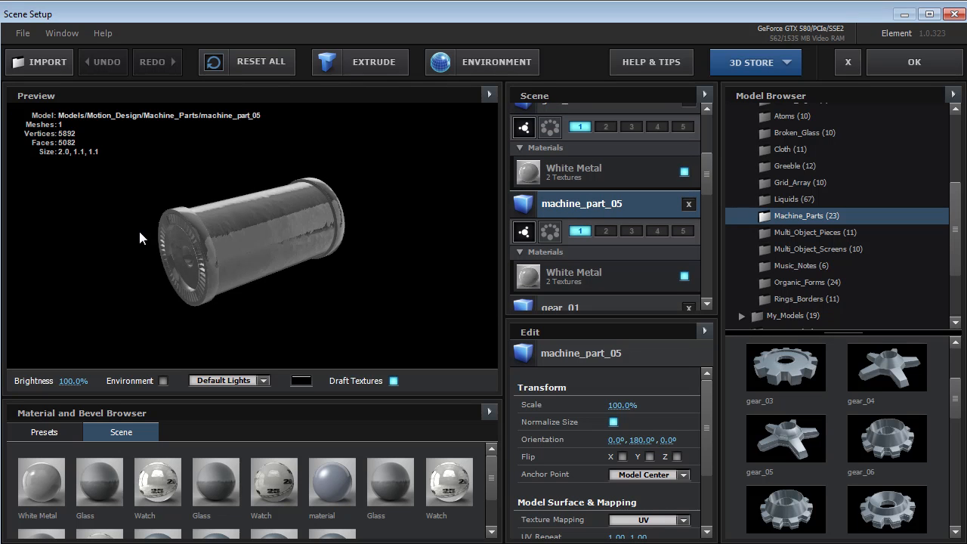
pyautogui.click(582, 301)
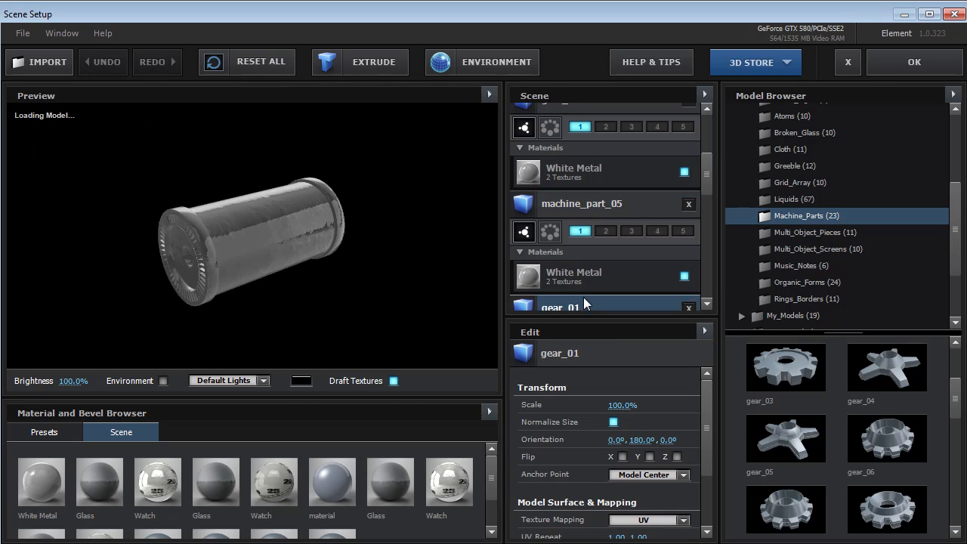
pyautogui.moveTo(239, 217); pyautogui.dragTo(209, 263)
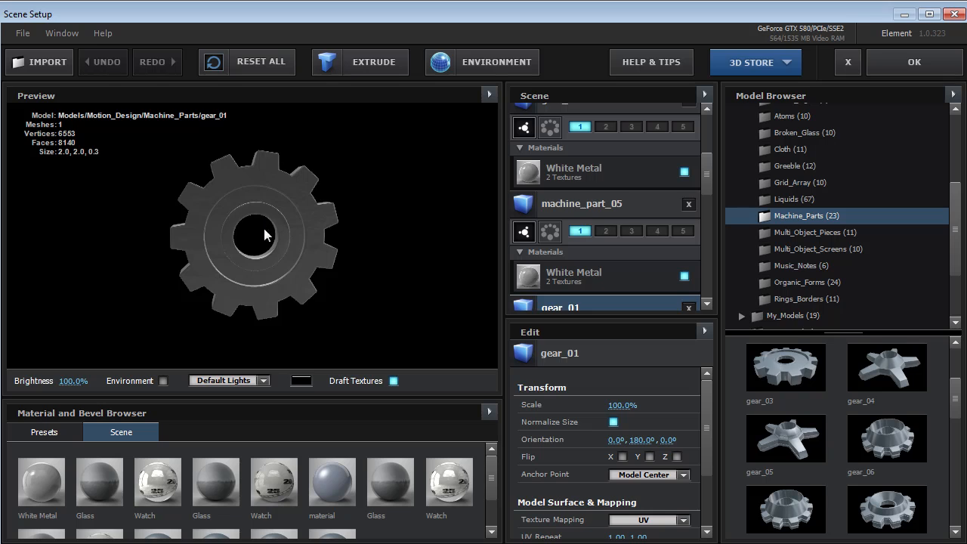
# Set machine_part_05's Y orientation to 90° and check the cylinder's new facing in the model preview.
pyautogui.click(618, 201)
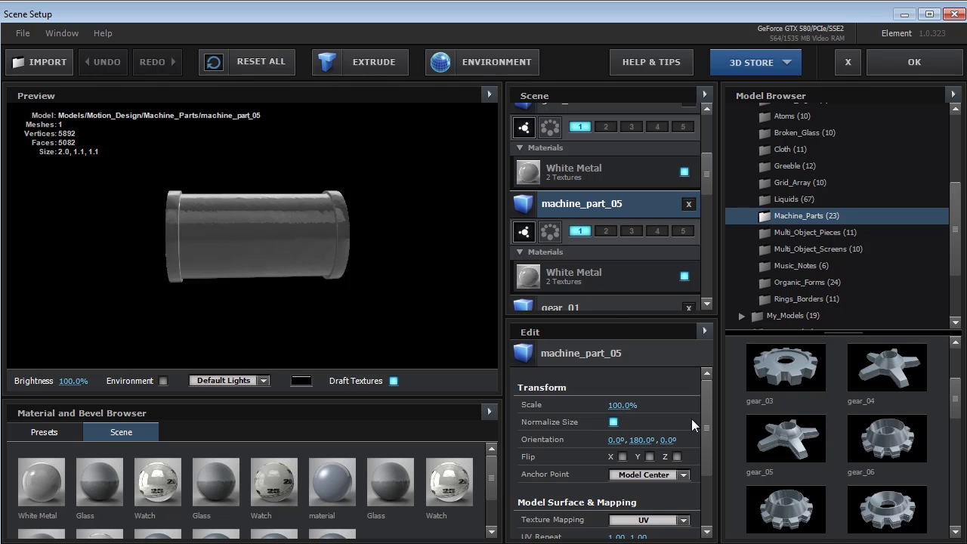
pyautogui.click(642, 445)
pyautogui.press('Return')
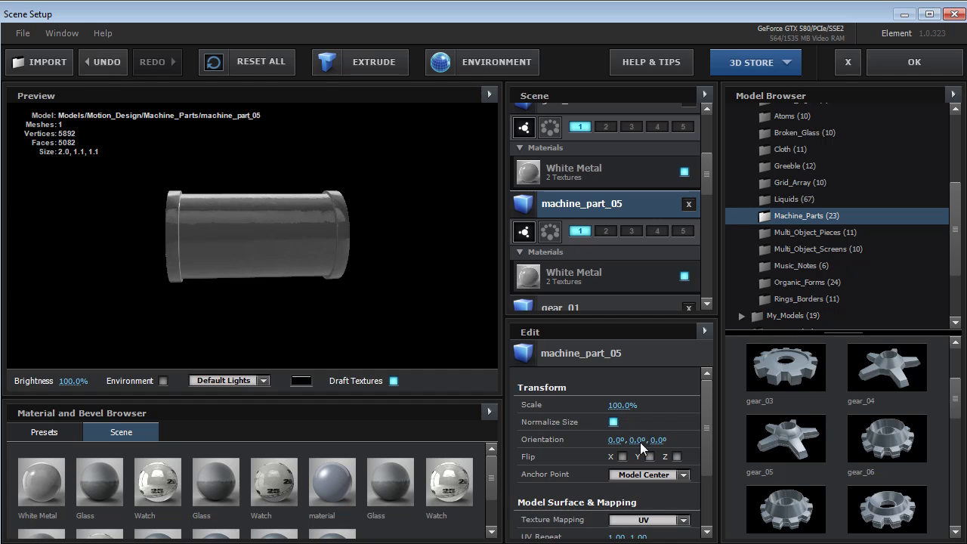
pyautogui.moveTo(640, 443); pyautogui.dragTo(642, 452)
pyautogui.write('90')
pyautogui.press('Return')
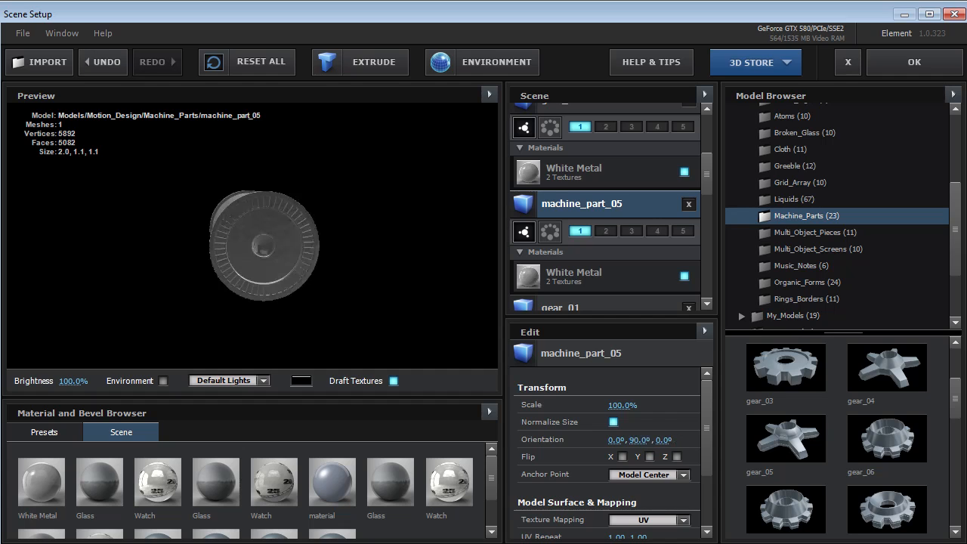
pyautogui.moveTo(334, 273); pyautogui.dragTo(288, 250)
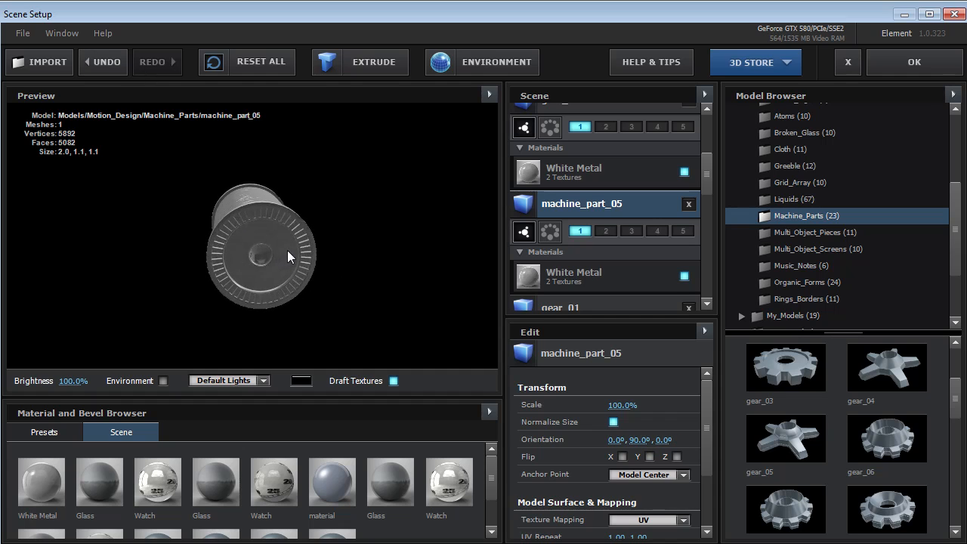
# Compare machine_part_05 with gear_01 in the preview and apply the Scene Setup changes to the composition.
pyautogui.click(584, 304)
pyautogui.click(583, 203)
pyautogui.moveTo(639, 443); pyautogui.dragTo(665, 440)
pyautogui.hotkey('ctrl', 'z')
pyautogui.moveTo(276, 236)
pyautogui.mouseDown()
pyautogui.moveTo(273, 254)
pyautogui.moveTo(267, 237)
pyautogui.mouseUp()
pyautogui.click(930, 64)
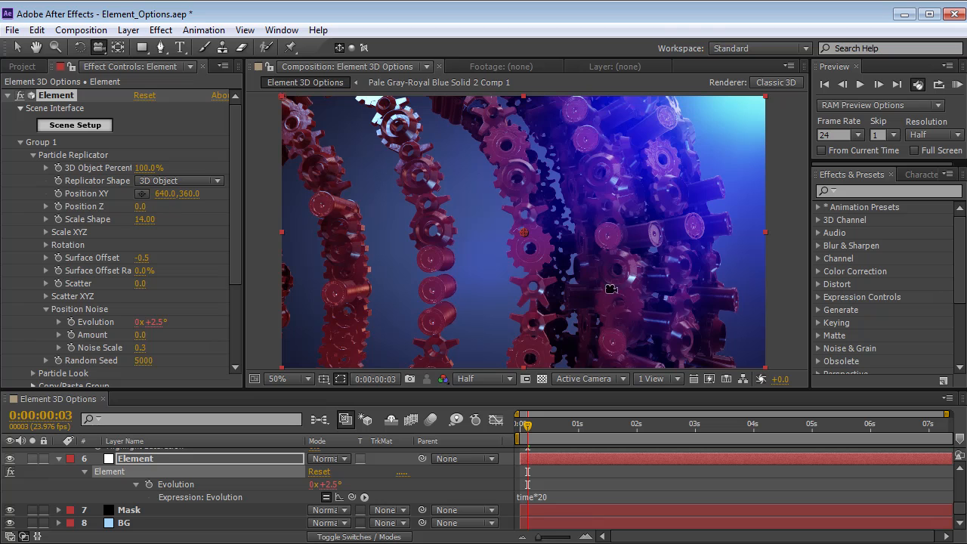
pyautogui.moveTo(557, 206); pyautogui.dragTo(461, 249)
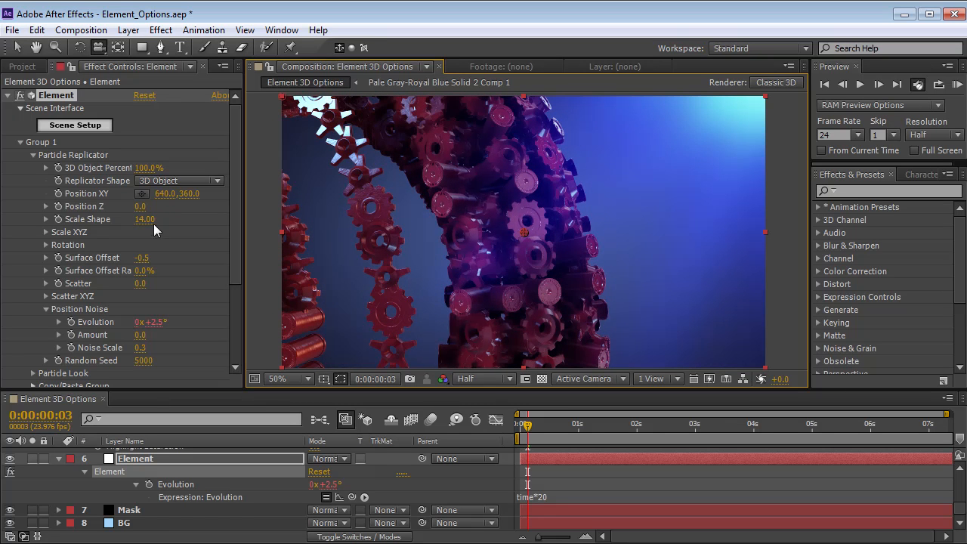
# Change Group 1's Replicator Shape to Sphere and set the Particle Count to 500.
pyautogui.click(193, 183)
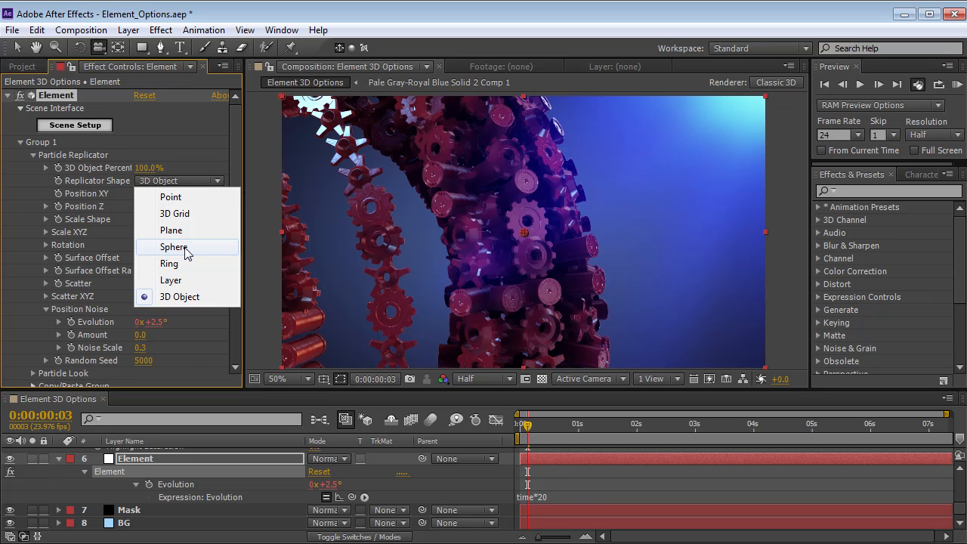
pyautogui.click(176, 249)
pyautogui.click(143, 168)
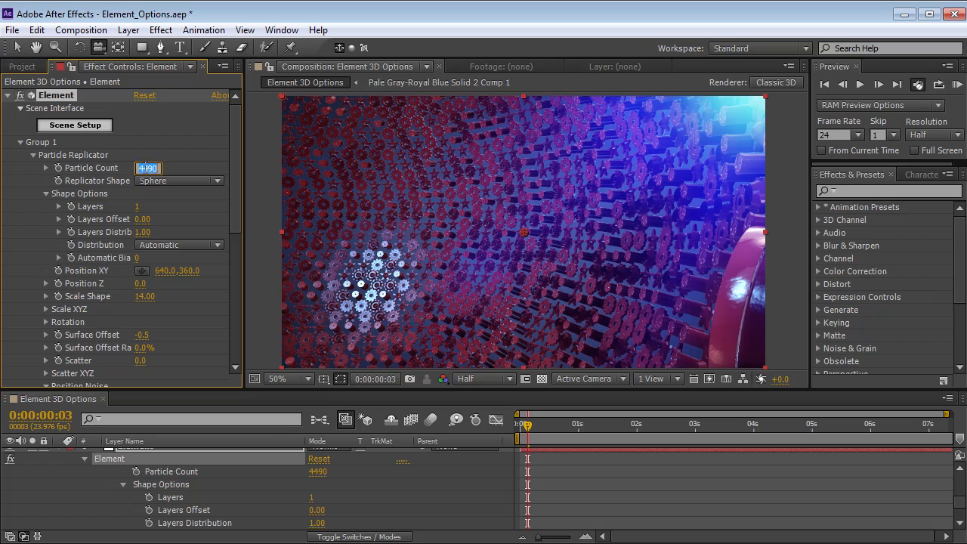
pyautogui.write('500')
pyautogui.press('Return')
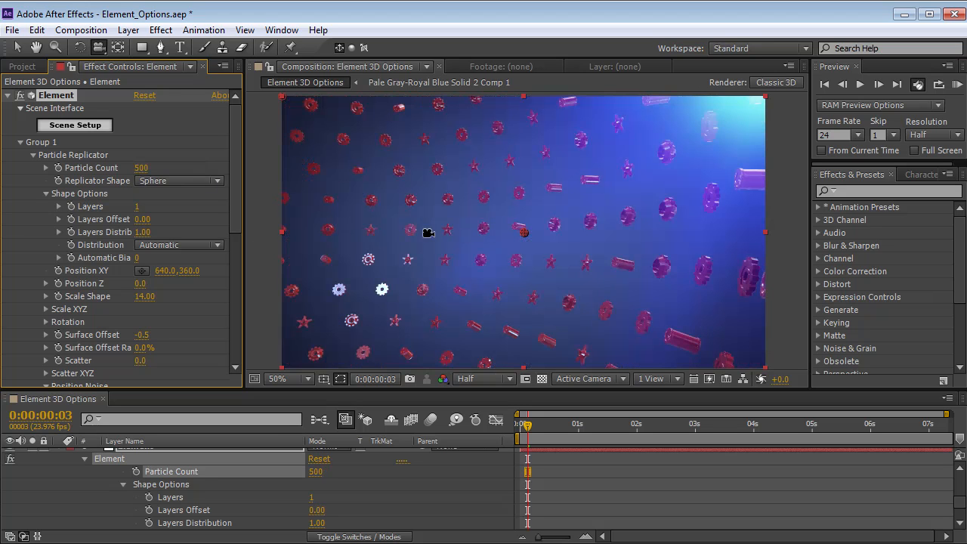
# Reduce the sphere's Scale Shape to 5.00 and frame the ball of gears with the camera.
pyautogui.moveTo(140, 297); pyautogui.dragTo(137, 296)
pyautogui.moveTo(408, 170); pyautogui.dragTo(482, 270)
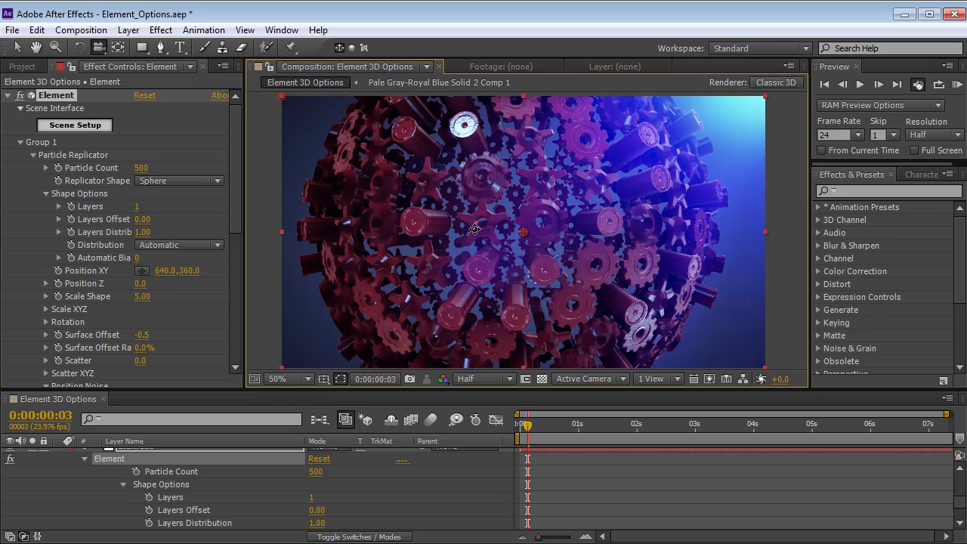
pyautogui.moveTo(476, 226); pyautogui.dragTo(474, 212)
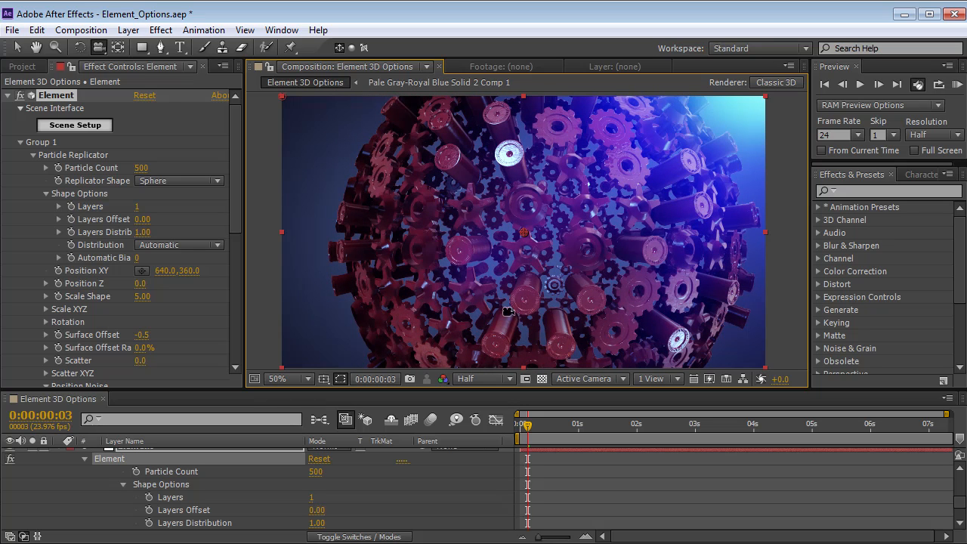
# Try Face Camera as Group 1's Particle Look orientation, settle on Fixed, and orbit around the sphere.
pyautogui.click(143, 156)
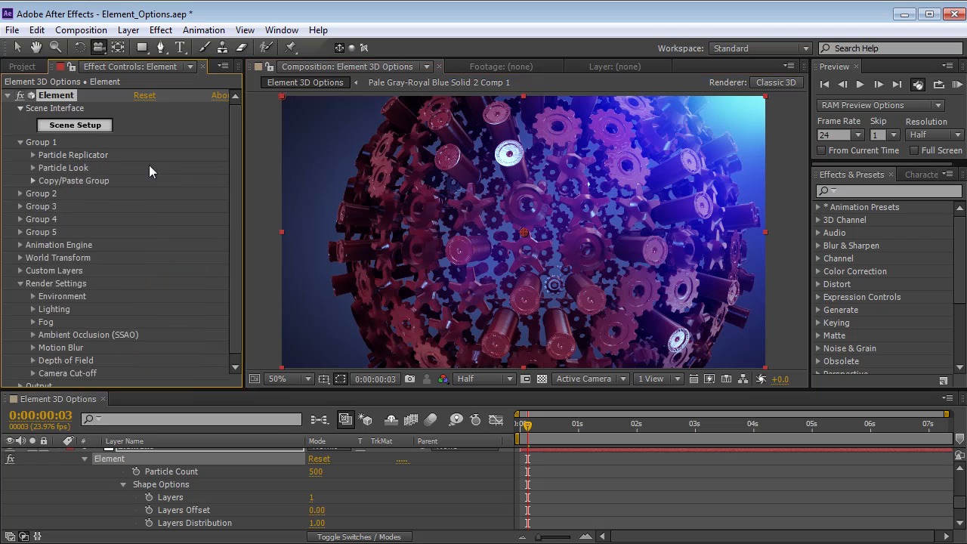
pyautogui.click(33, 168)
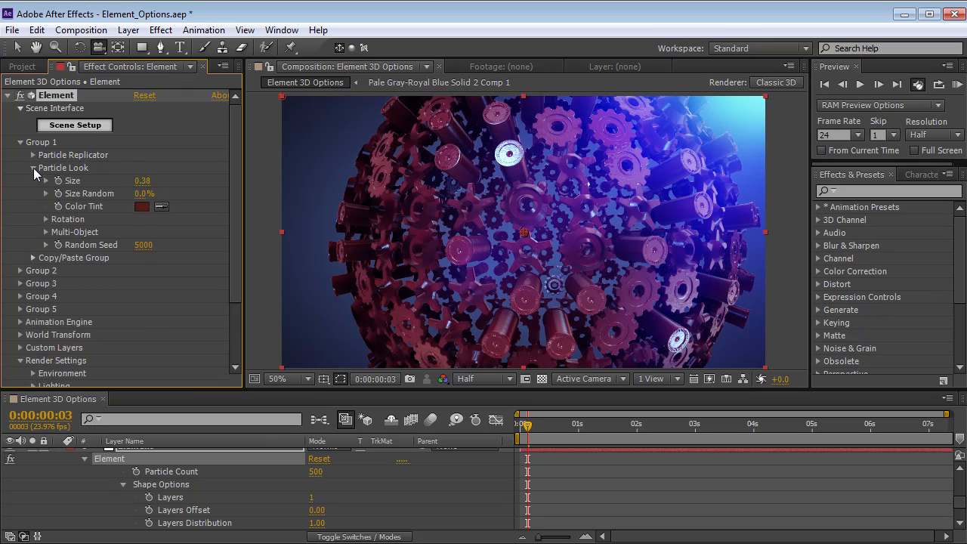
pyautogui.click(46, 219)
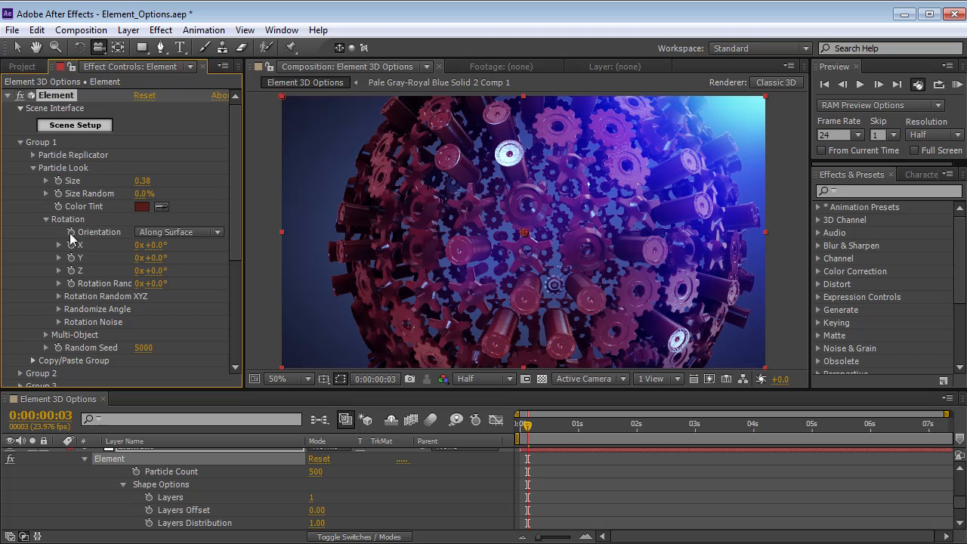
pyautogui.click(185, 234)
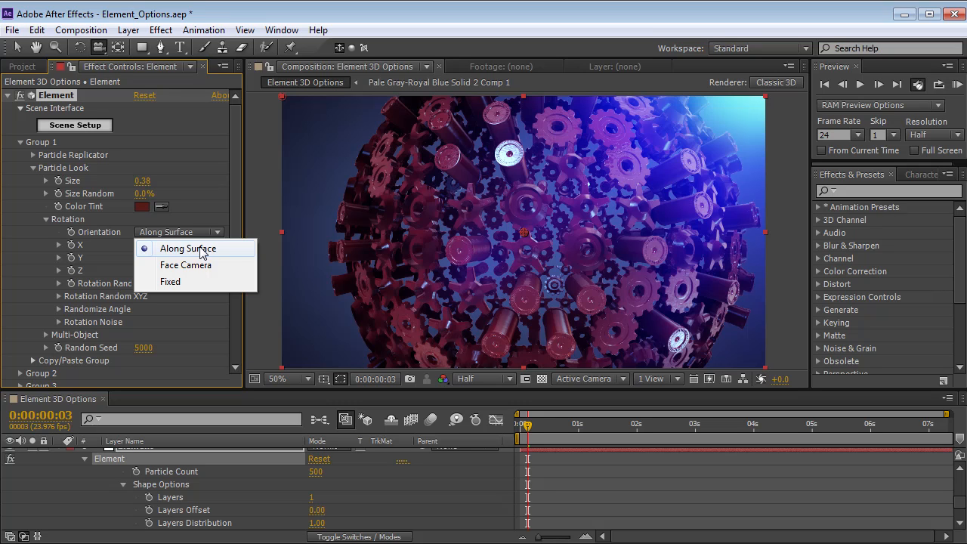
pyautogui.click(206, 267)
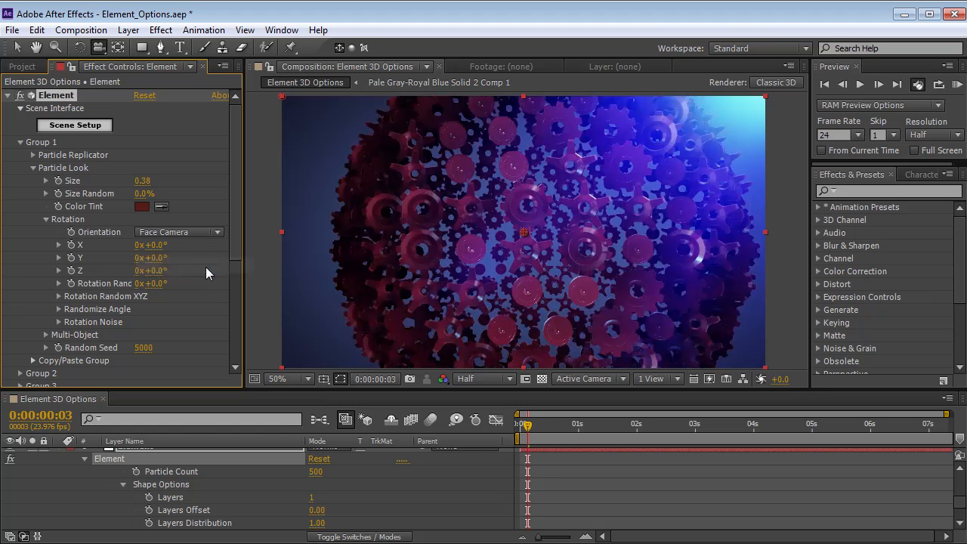
pyautogui.click(200, 232)
pyautogui.click(172, 277)
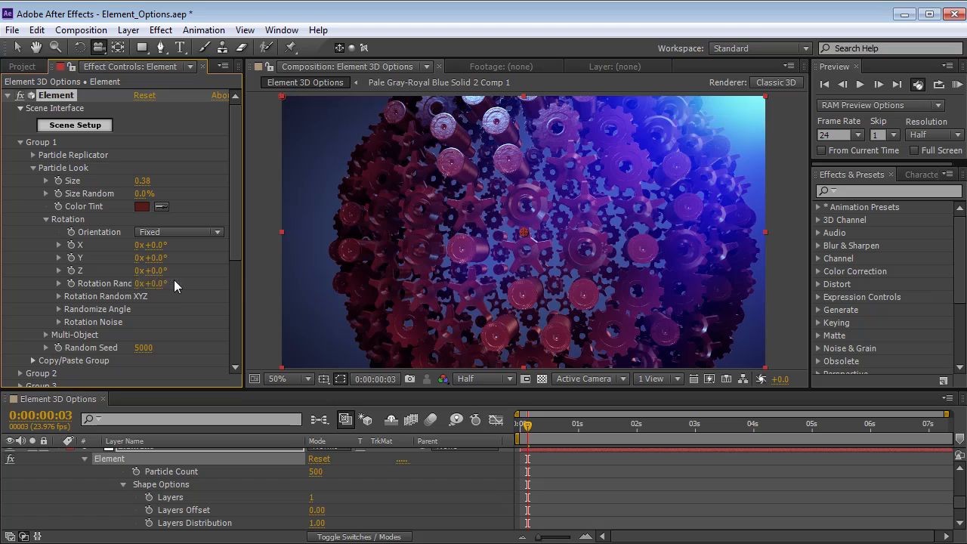
pyautogui.moveTo(632, 215); pyautogui.dragTo(540, 203)
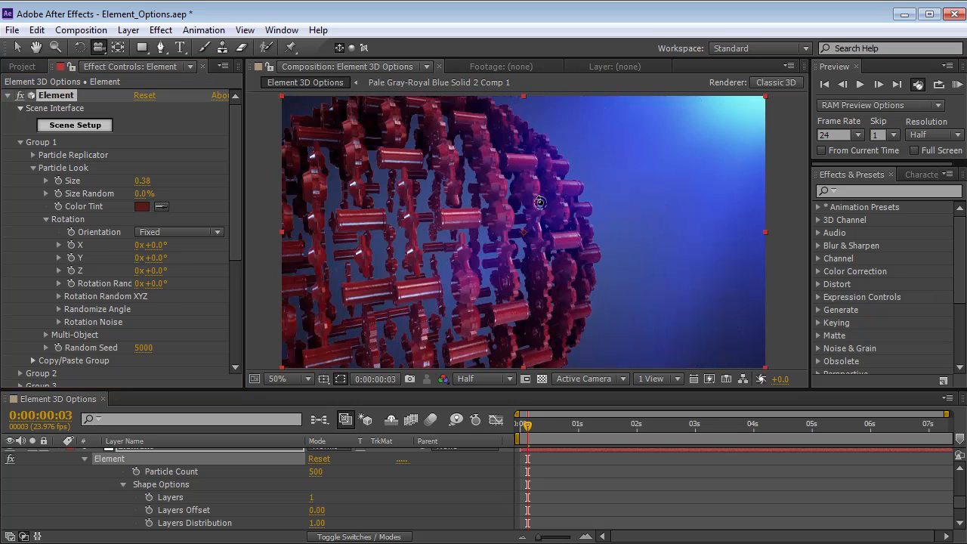
pyautogui.moveTo(433, 235); pyautogui.dragTo(430, 170)
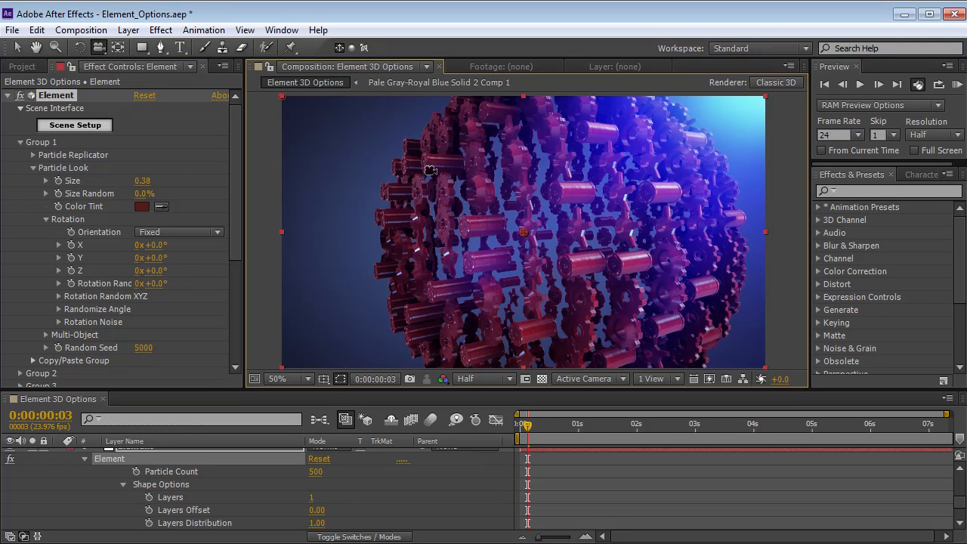
# Try a 30° Y rotation in Particle Look and a 28° Y rotation in Particle Replicator for Group 1.
pyautogui.moveTo(161, 261)
pyautogui.mouseDown()
pyautogui.moveTo(193, 244)
pyautogui.moveTo(162, 253)
pyautogui.mouseUp()
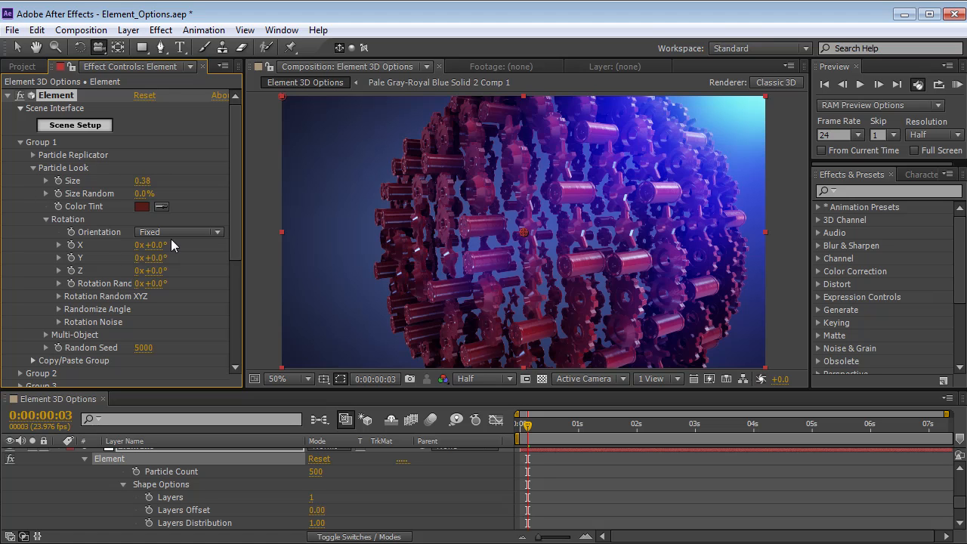
pyautogui.moveTo(161, 258); pyautogui.dragTo(184, 260)
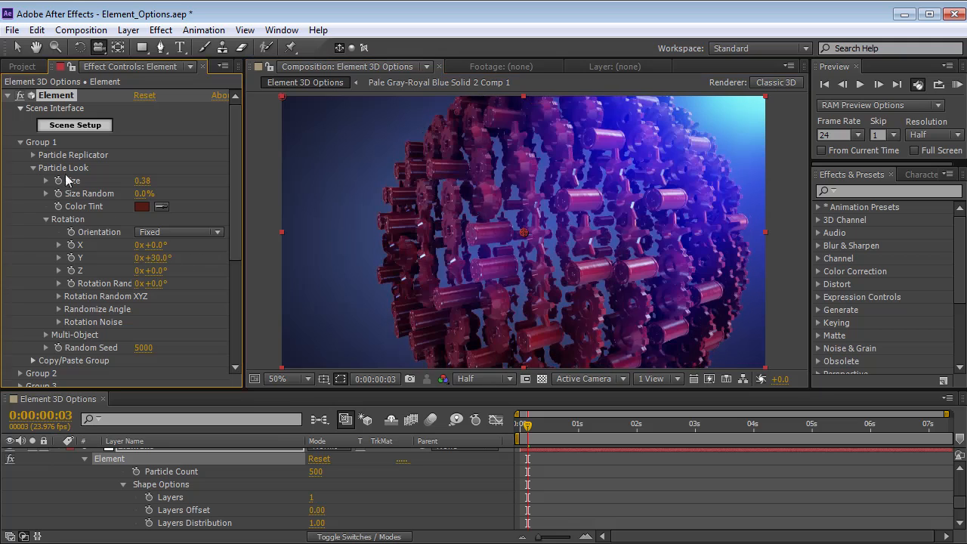
pyautogui.click(33, 154)
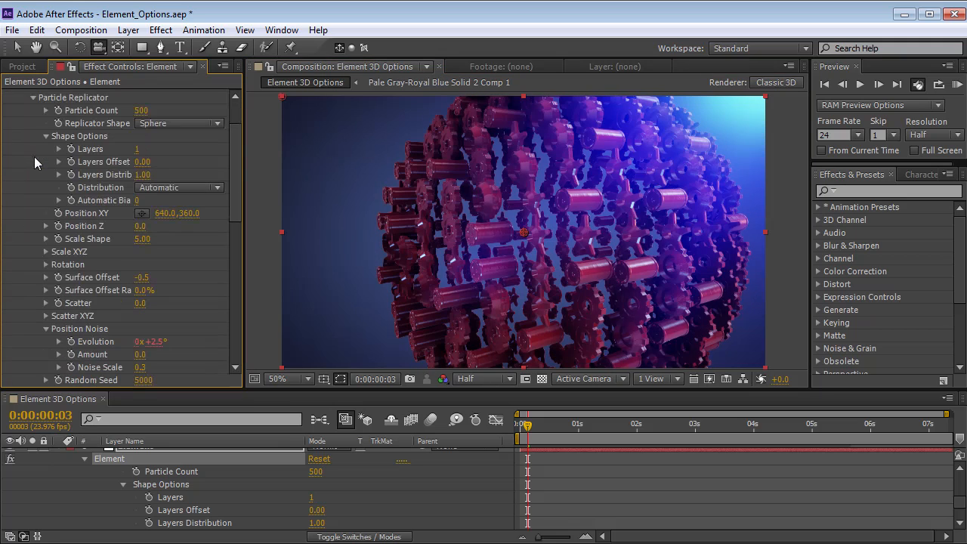
pyautogui.click(46, 264)
pyautogui.moveTo(155, 290)
pyautogui.mouseDown()
pyautogui.moveTo(184, 286)
pyautogui.moveTo(151, 290)
pyautogui.moveTo(168, 280)
pyautogui.mouseUp()
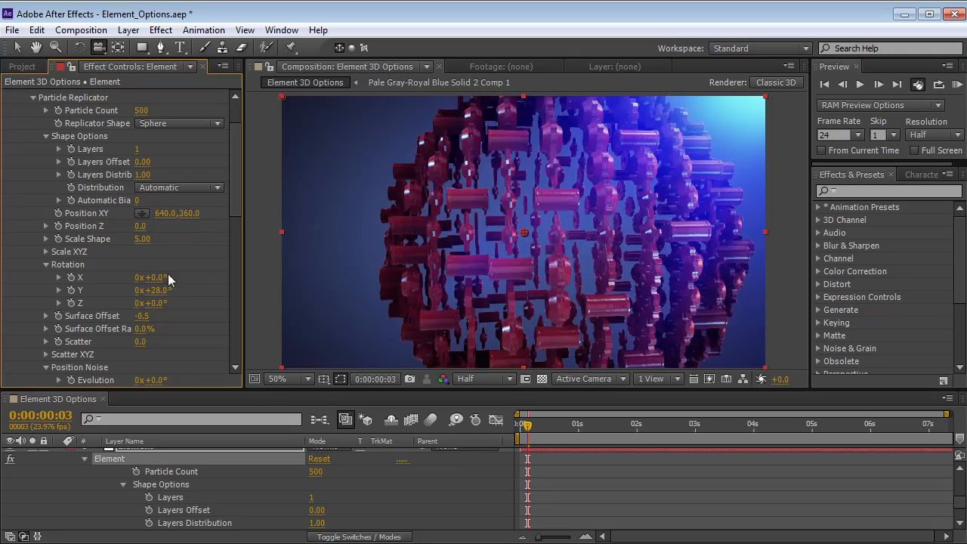
pyautogui.click(32, 98)
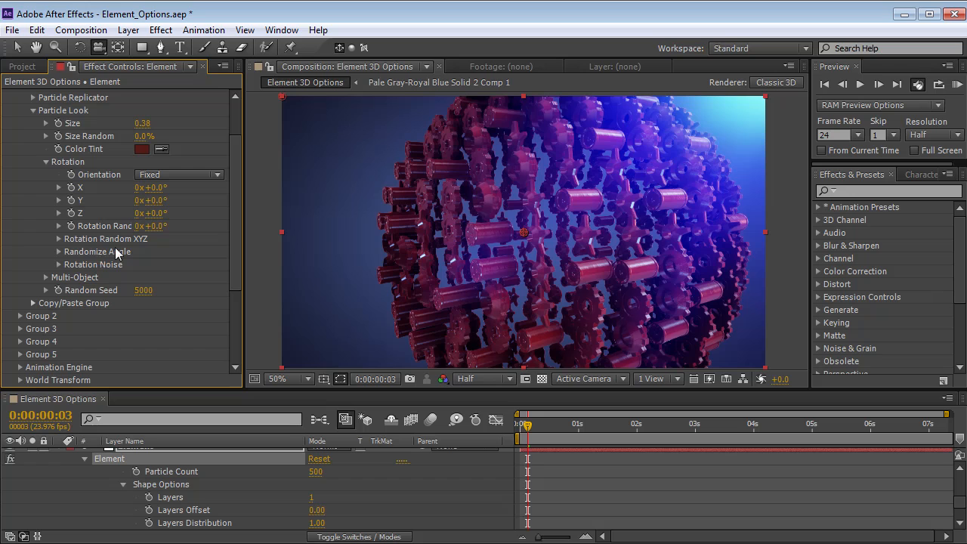
# Try an X value of 89° in Particle Look's Rotation Random XYZ and undo it.
pyautogui.click(58, 239)
pyautogui.moveTo(156, 270); pyautogui.dragTo(205, 237)
pyautogui.hotkey('ctrl', 'z')
pyautogui.hotkey('ctrl', 'z')
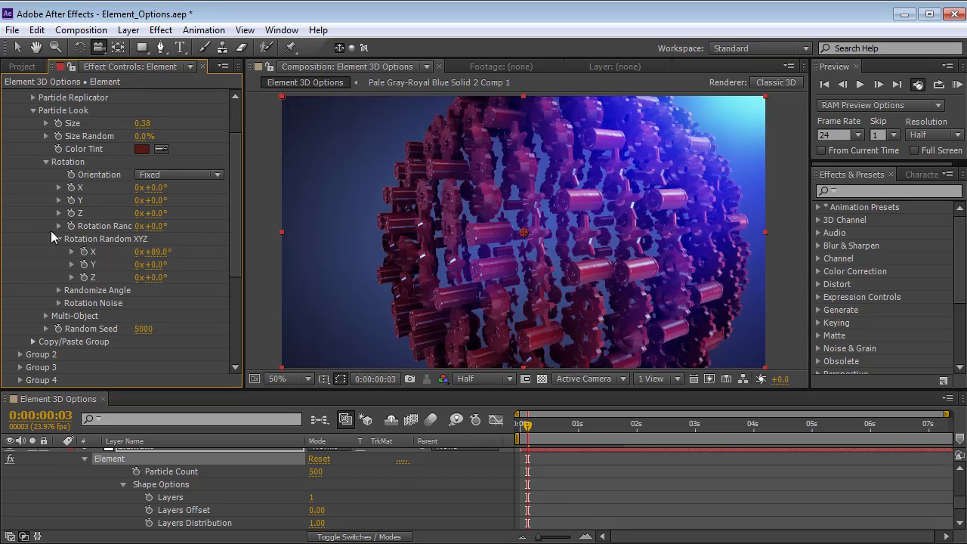
pyautogui.click(59, 239)
# Set Particle Look's Randomize Angle Y to 90° and view the parts from several camera angles.
pyautogui.click(58, 252)
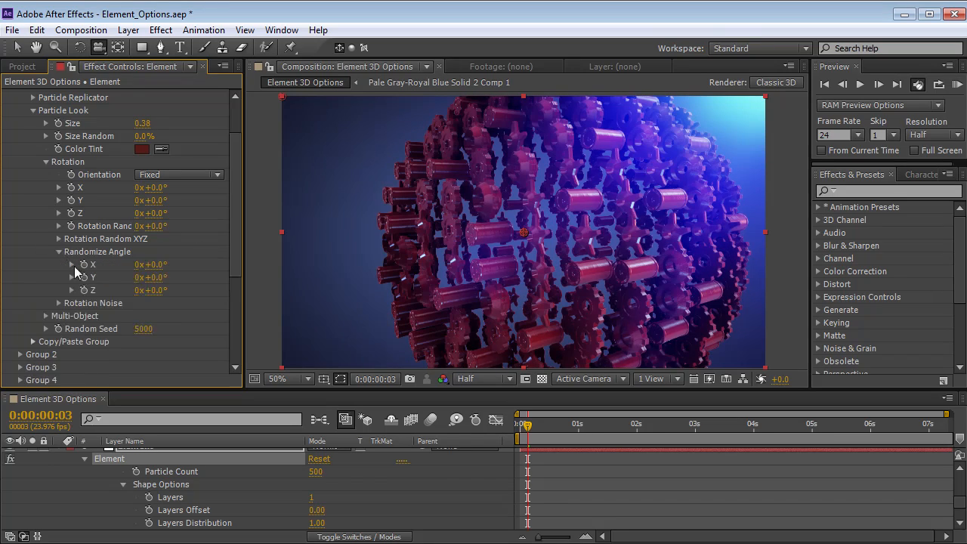
pyautogui.moveTo(514, 246); pyautogui.dragTo(438, 304)
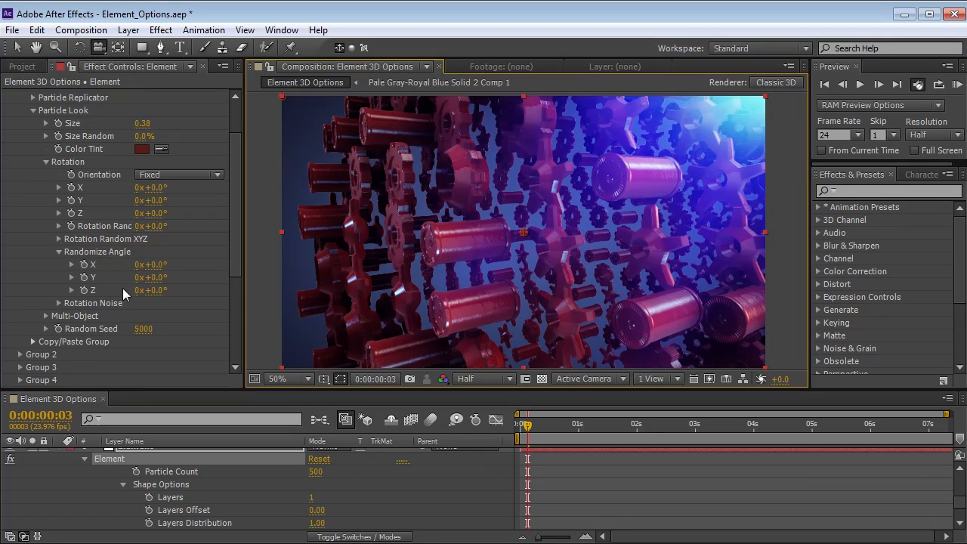
pyautogui.click(165, 278)
pyautogui.write('90')
pyautogui.press('Return')
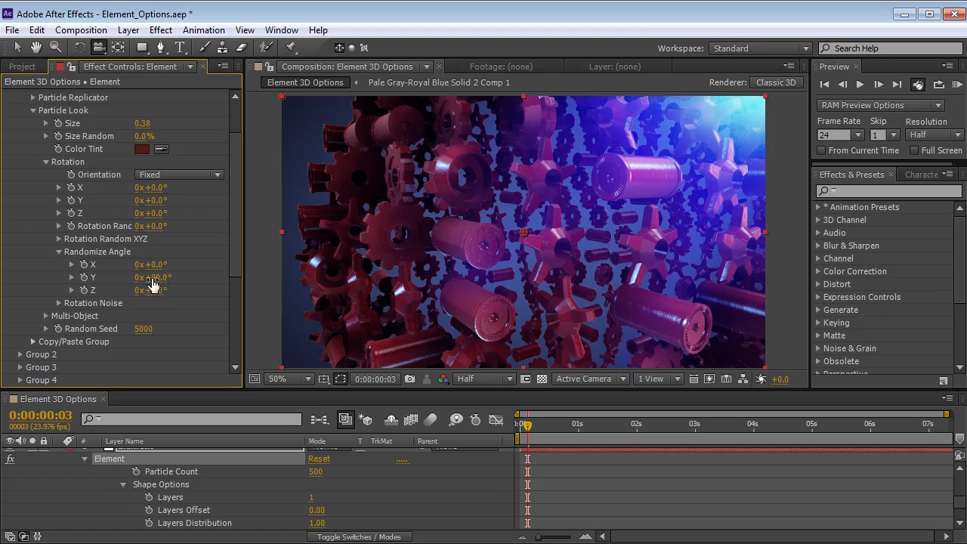
pyautogui.moveTo(538, 230); pyautogui.dragTo(508, 261)
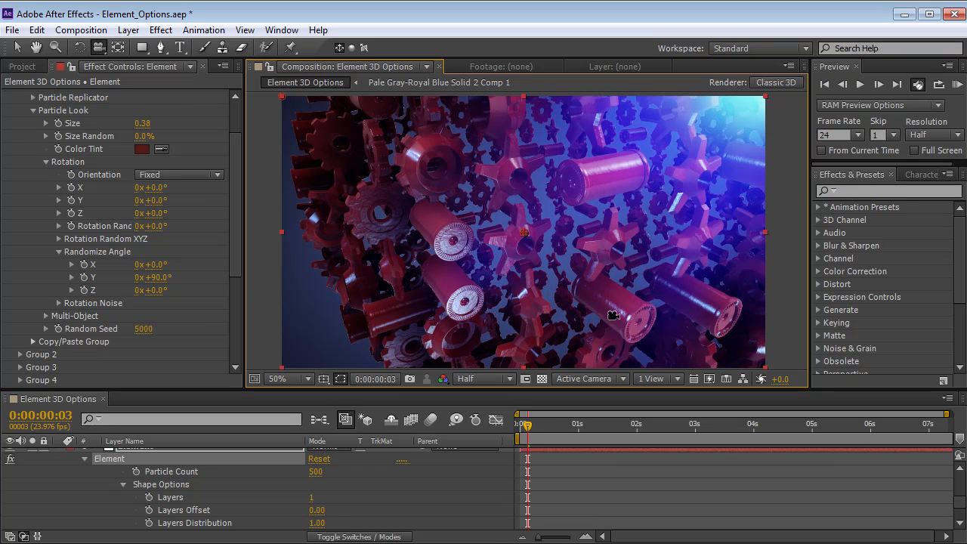
pyautogui.moveTo(587, 240); pyautogui.dragTo(555, 234)
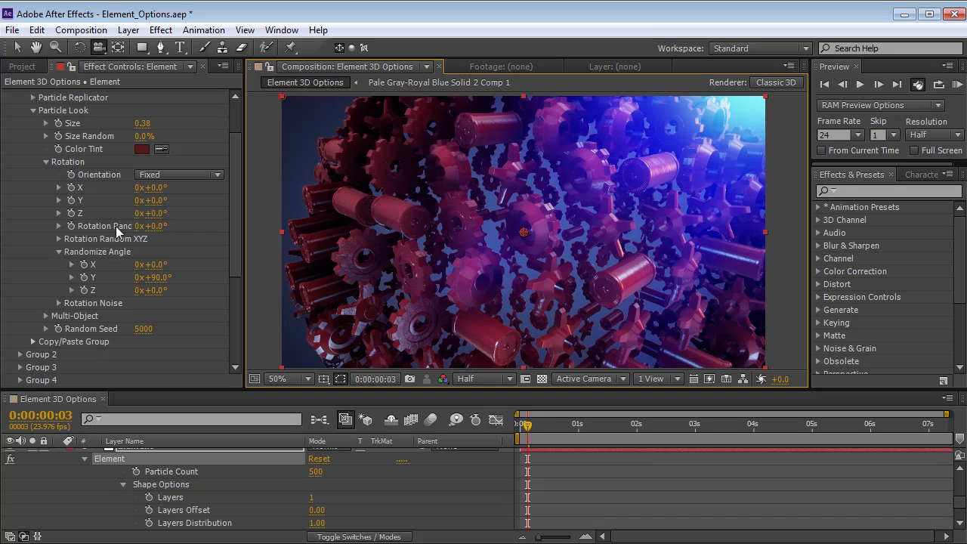
pyautogui.moveTo(155, 225)
pyautogui.mouseDown()
pyautogui.moveTo(253, 221)
pyautogui.moveTo(153, 241)
pyautogui.mouseUp()
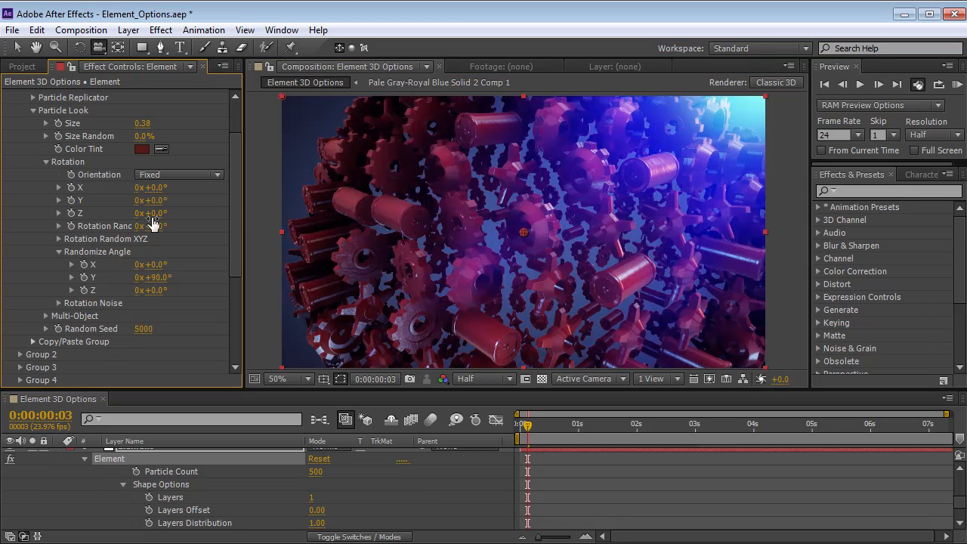
pyautogui.click(58, 252)
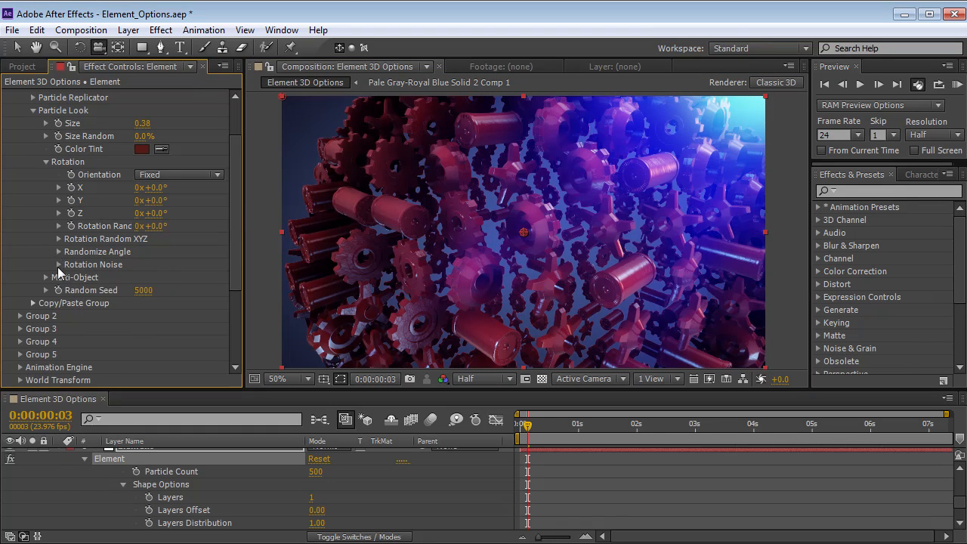
# Remove the Y Randomize Angle from Group 1's Particle Look and expose the Rotation Noise settings.
pyautogui.click(58, 265)
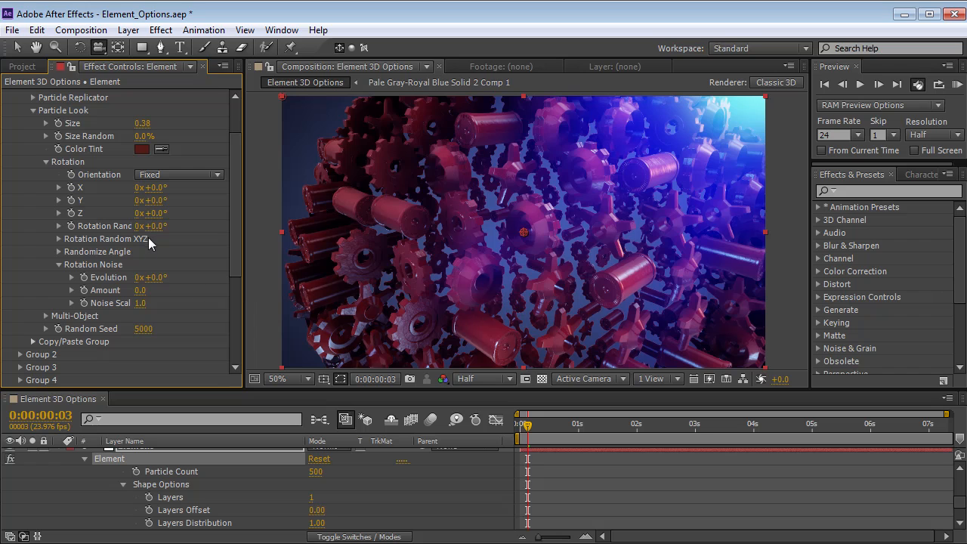
pyautogui.click(58, 252)
pyautogui.click(153, 277)
pyautogui.click(58, 252)
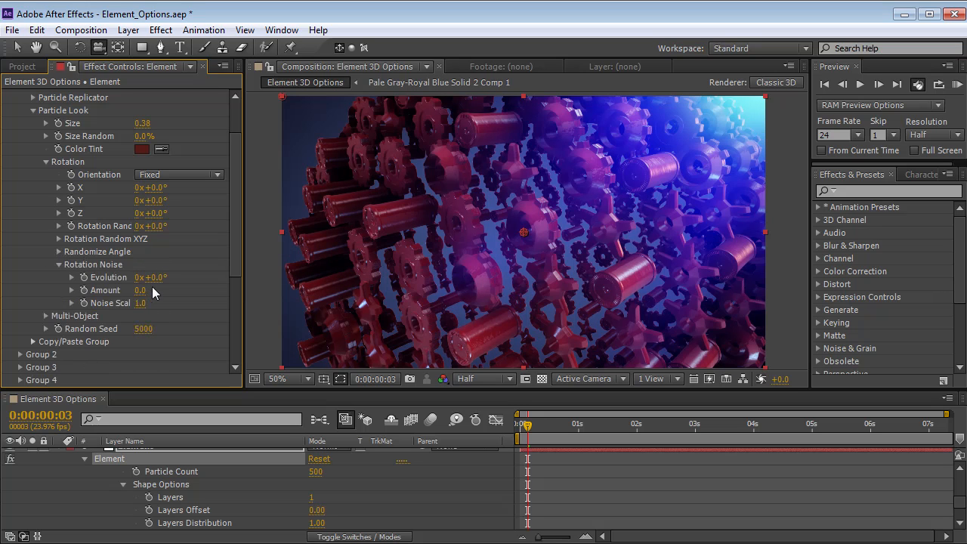
# Raise the Rotation Noise Amount to 17.5, try scrubbing its Evolution, and undo the Evolution change.
pyautogui.moveTo(140, 290); pyautogui.dragTo(257, 276)
pyautogui.moveTo(152, 278); pyautogui.dragTo(224, 275)
pyautogui.hotkey('ctrl', 'z')
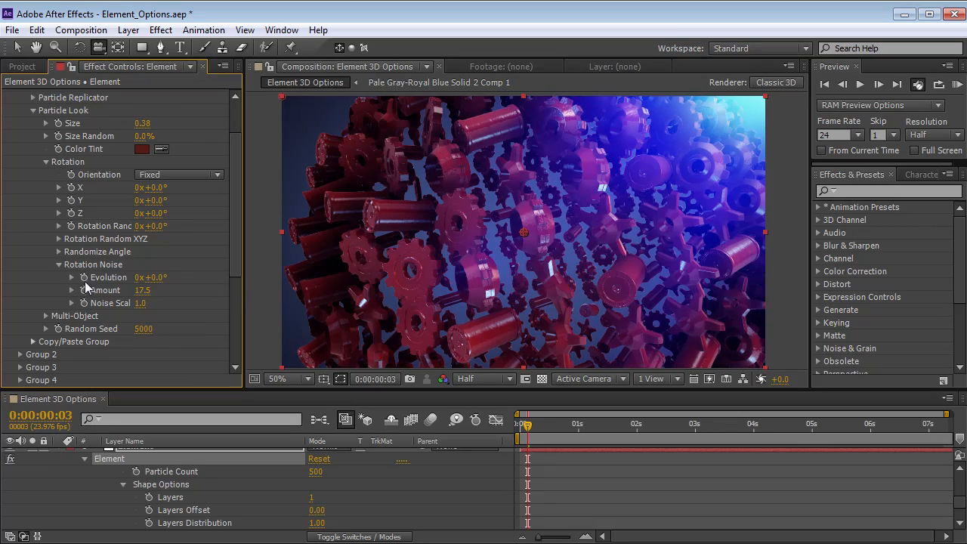
# Drive the Rotation Noise Evolution with the expression time*20 and preview the rotating gears.
pyautogui.keyDown('alt'); pyautogui.click(84, 278); pyautogui.keyUp('alt')
pyautogui.write('time')
pyautogui.click(640, 468)
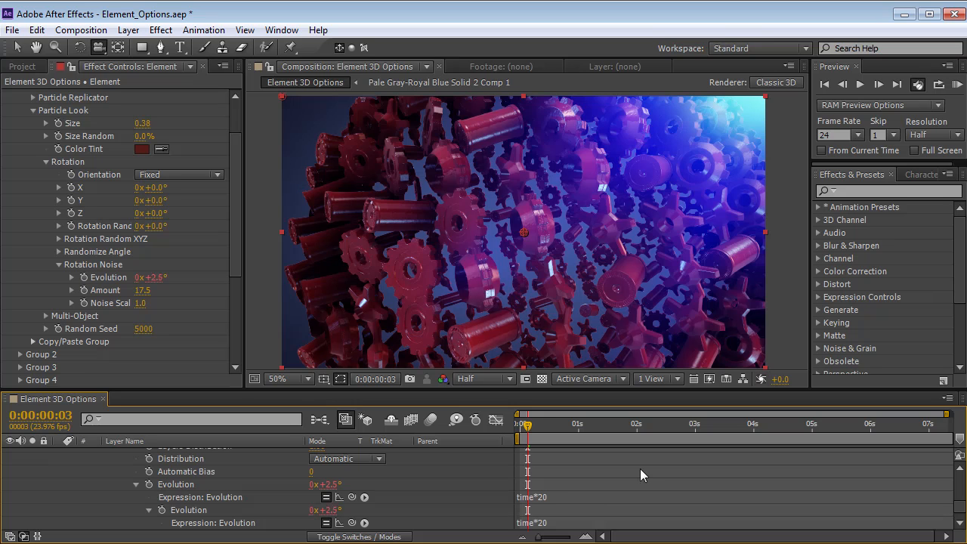
pyautogui.press('KP_0')
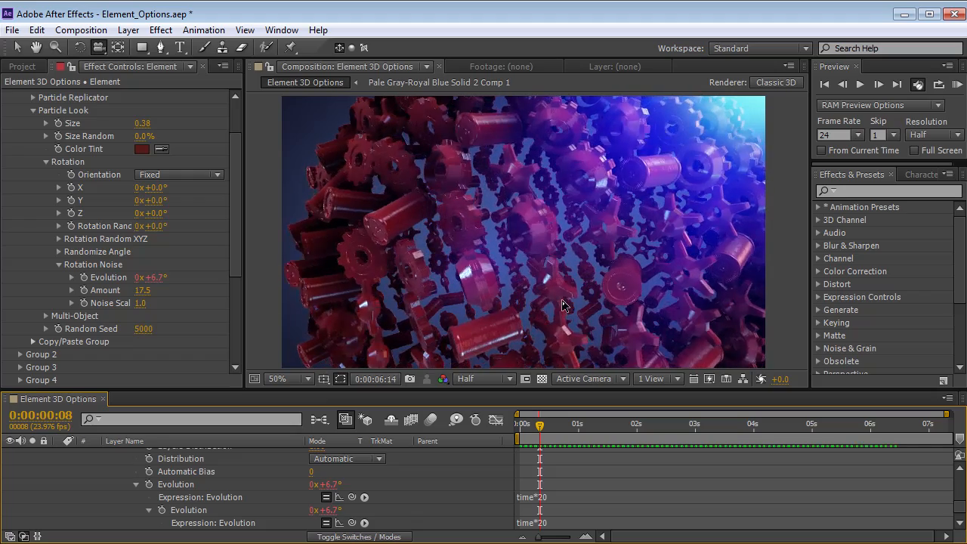
pyautogui.press('space')
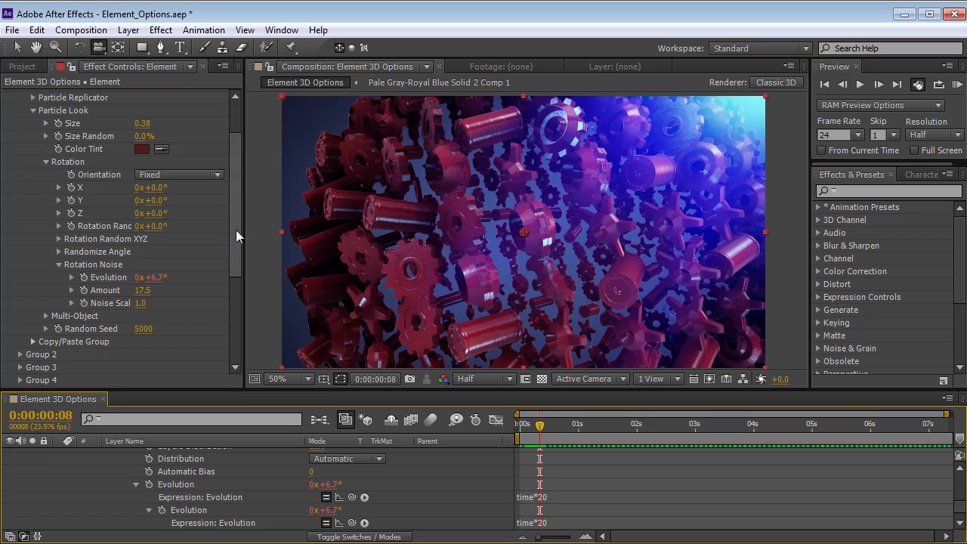
# Try a Position Noise Amount of 4.8 in Group 1's Particle Replicator and preview the motion.
pyautogui.scroll(3, 89, 144)
pyautogui.click(33, 167)
pyautogui.click(33, 154)
pyautogui.scroll(-3, 35, 169)
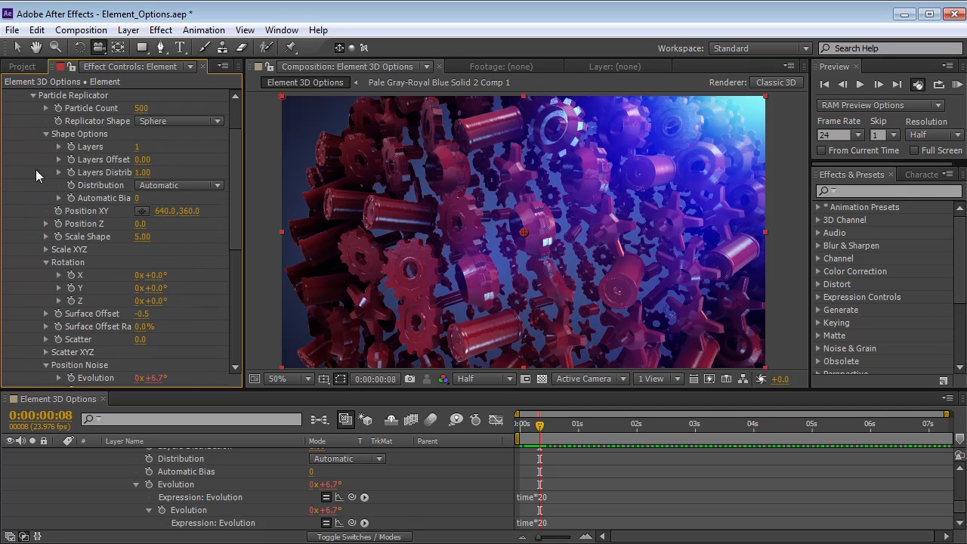
pyautogui.click(45, 262)
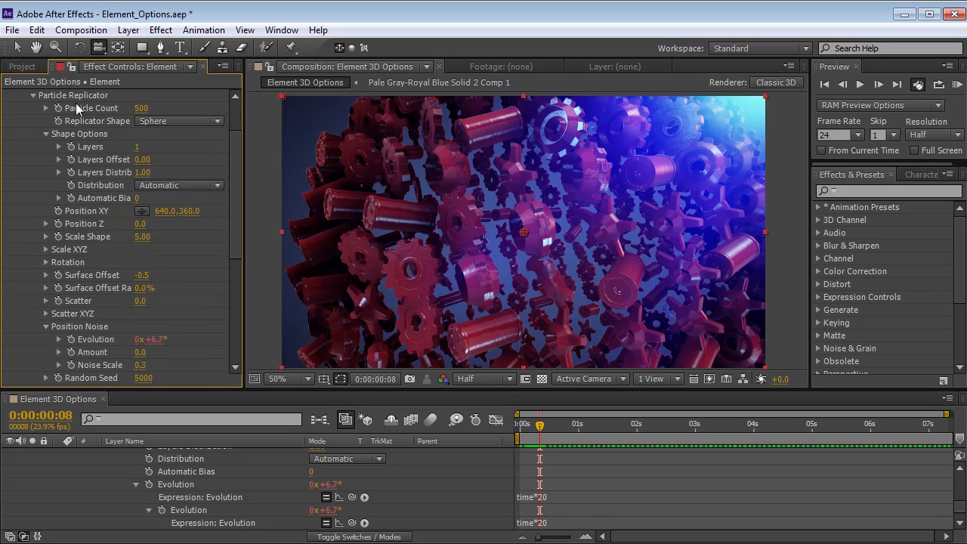
pyautogui.click(46, 134)
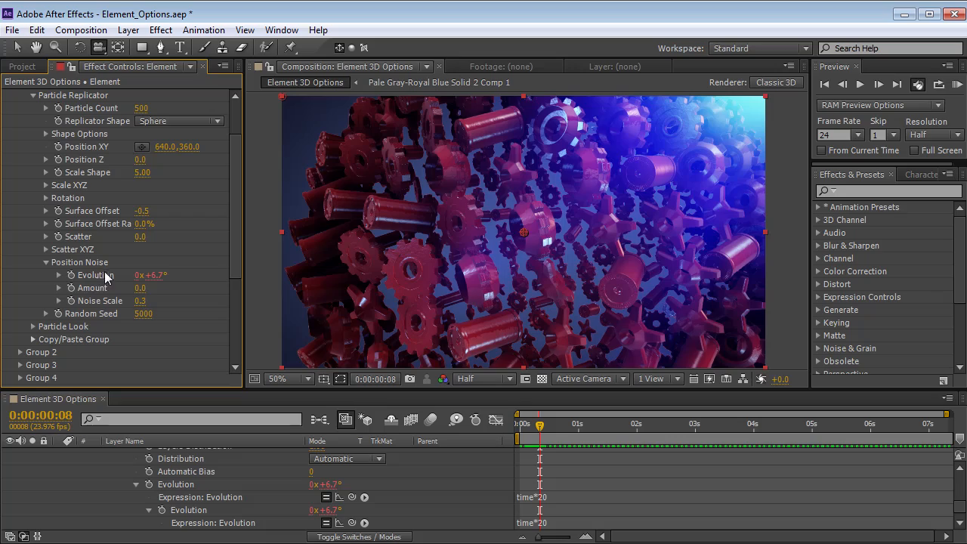
pyautogui.moveTo(141, 288); pyautogui.dragTo(181, 288)
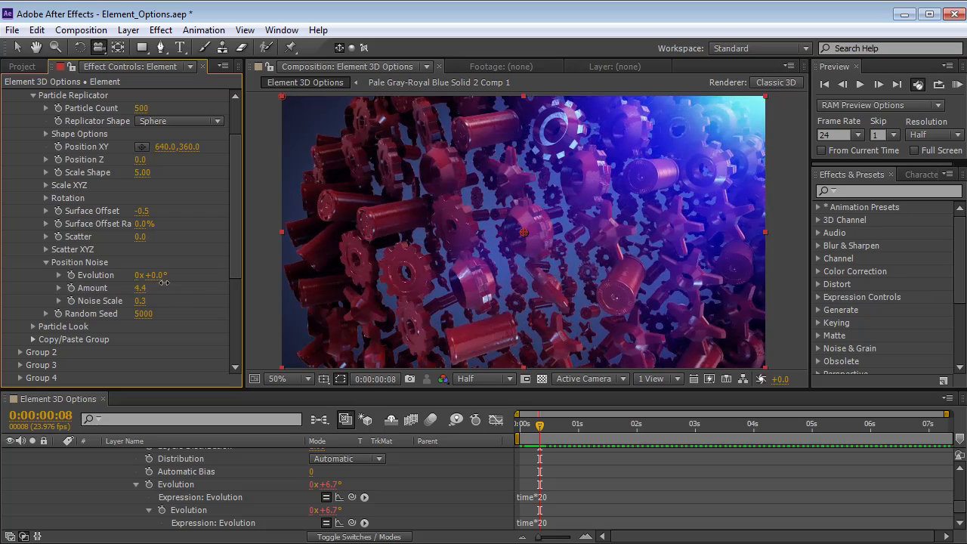
pyautogui.press('space')
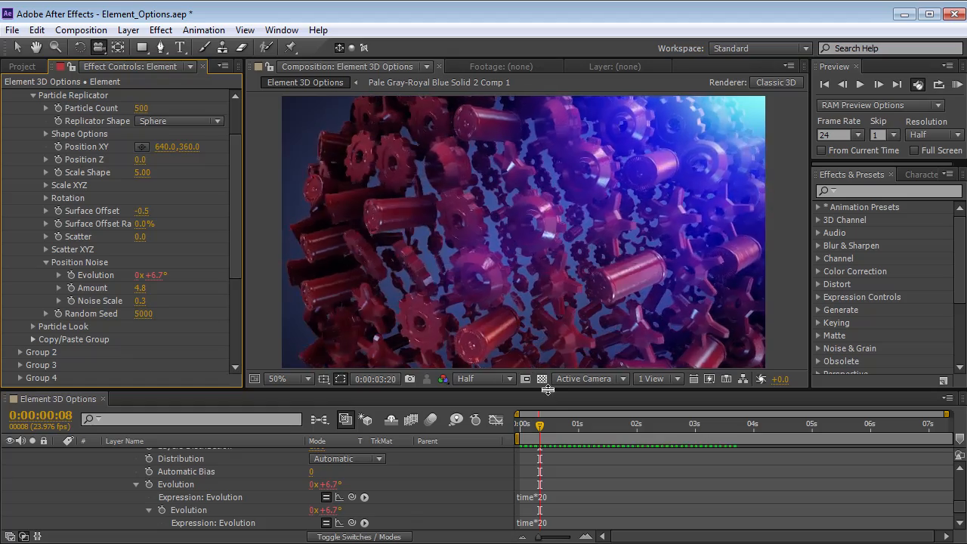
pyautogui.press('space')
# Try a Position Noise Scale of 2.8, preview it, and try a higher Amount.
pyautogui.moveTo(138, 300); pyautogui.dragTo(156, 299)
pyautogui.press('space')
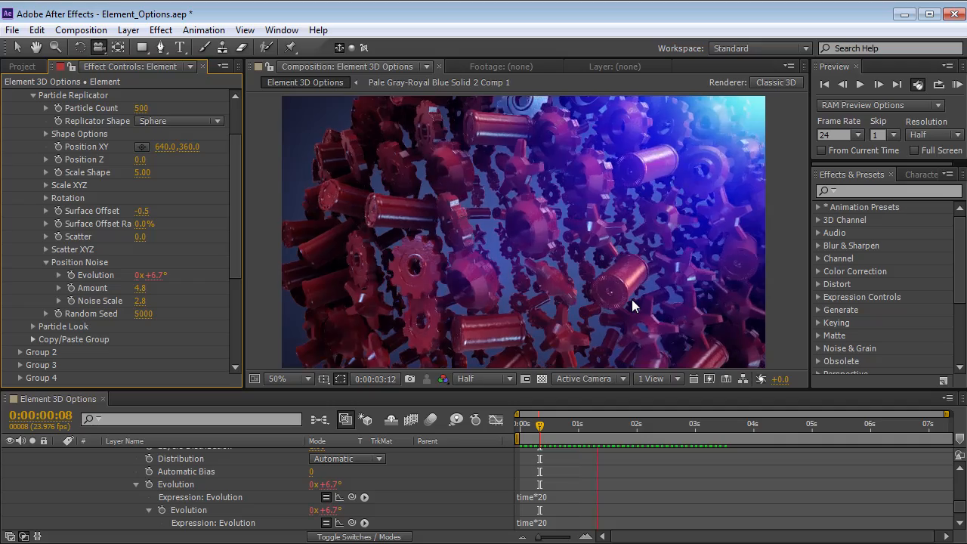
pyautogui.press('space')
pyautogui.moveTo(140, 294); pyautogui.dragTo(175, 293)
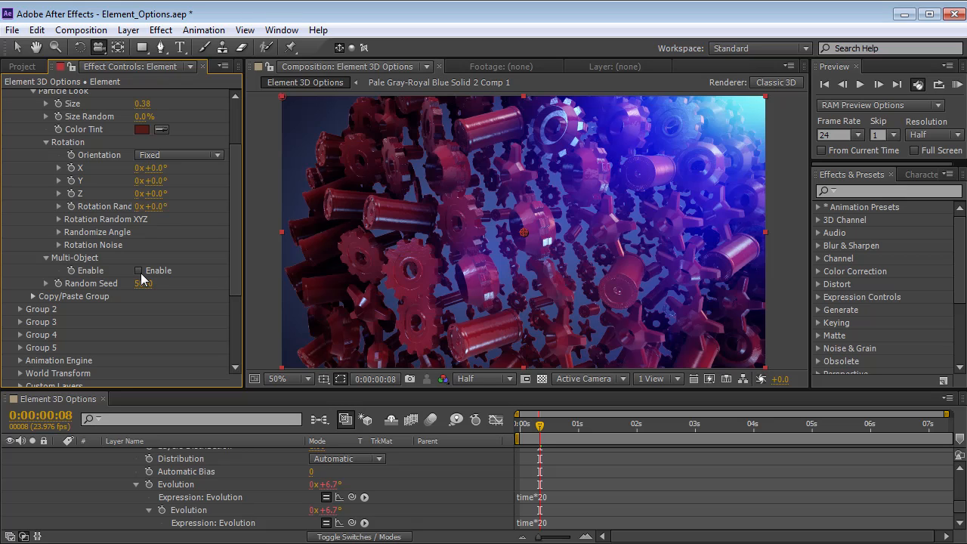
# Switch to the Seiko V4 video, scrub it back toward the start as a multi-object example, and return to After Effects.
pyautogui.hotkey('alt', 'Tab')
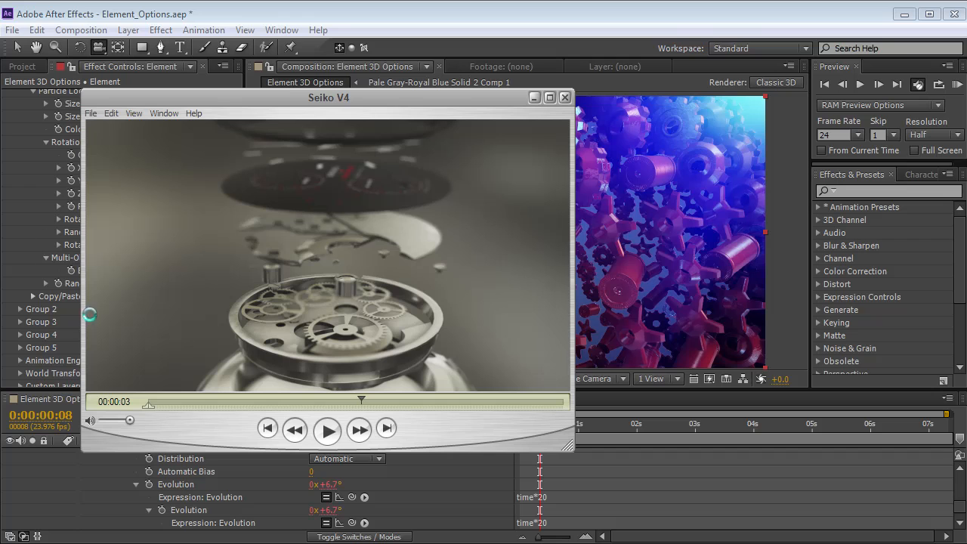
pyautogui.moveTo(361, 401); pyautogui.dragTo(151, 405)
pyautogui.click(275, 18)
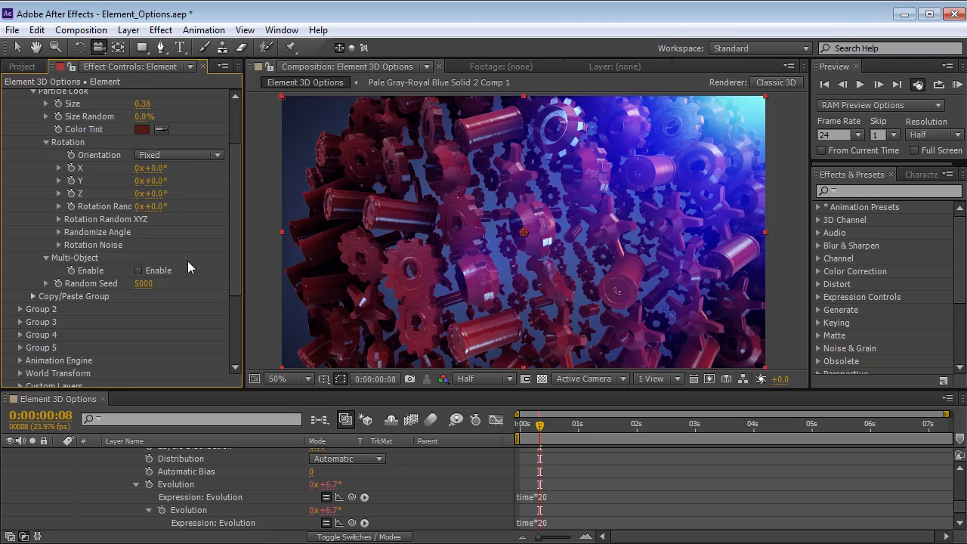
# Collapse the Rotation settings and Group 1's Particle Look to show the remaining Element option groups.
pyautogui.scroll(3, 232, 282)
pyautogui.click(46, 219)
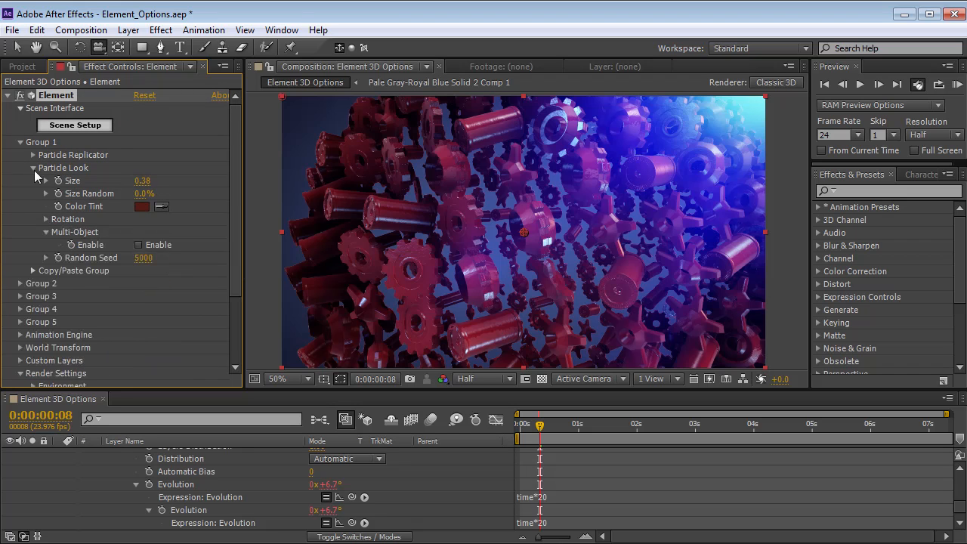
pyautogui.click(34, 167)
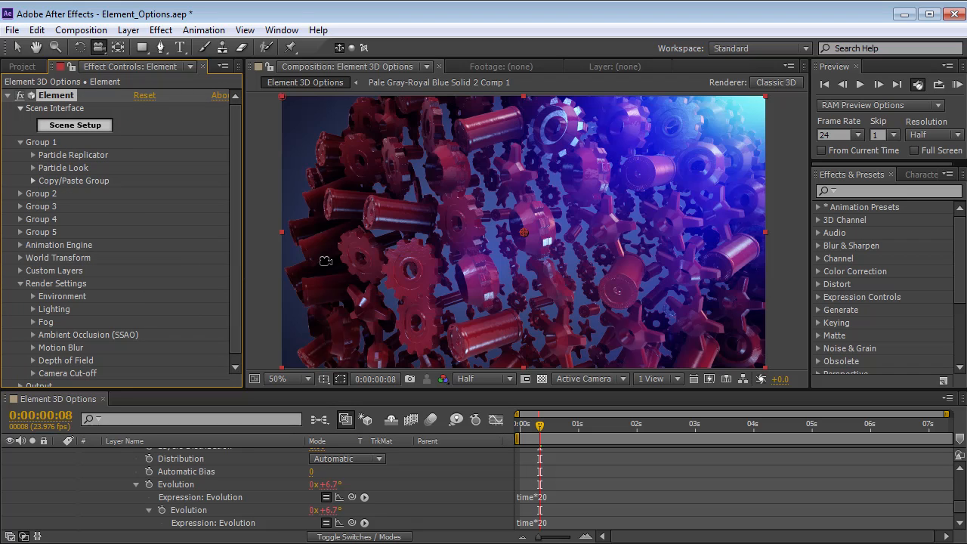